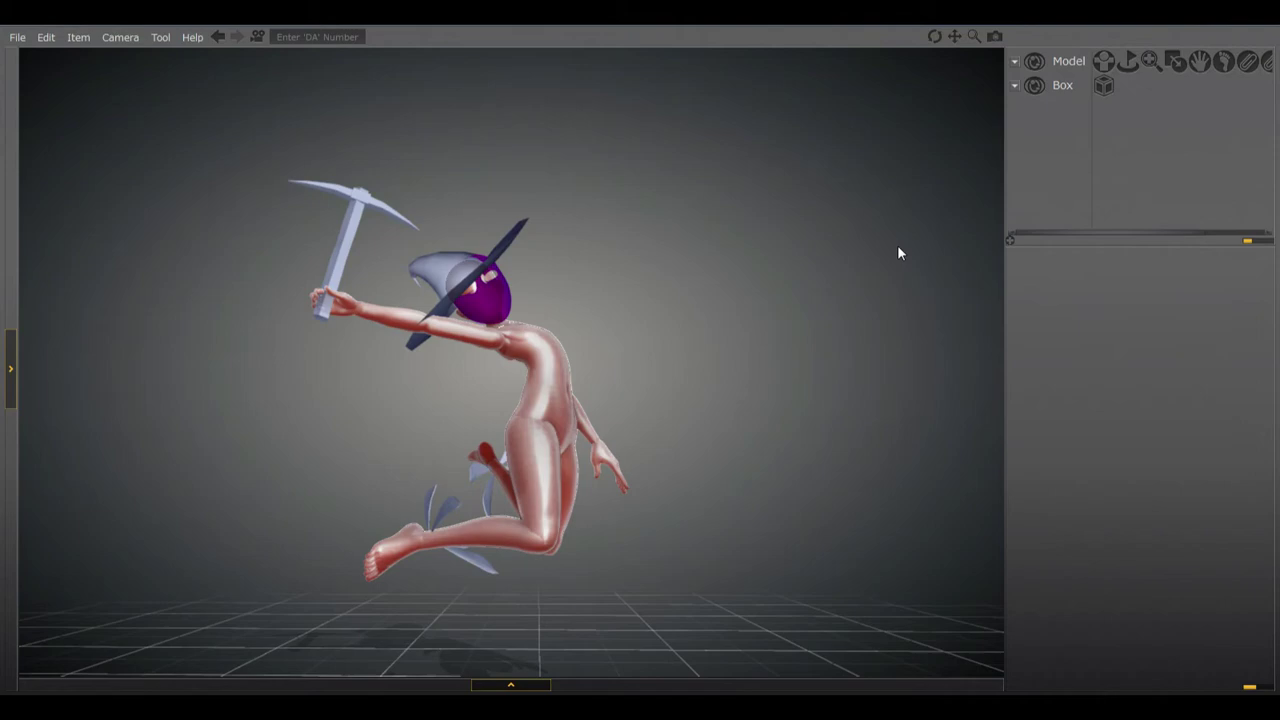
# Raise the kneeling figure's pickaxe hand, then rework its arm, pickaxe and leg pose.
pyautogui.moveTo(714, 342); pyautogui.dragTo(734, 403, button='right')
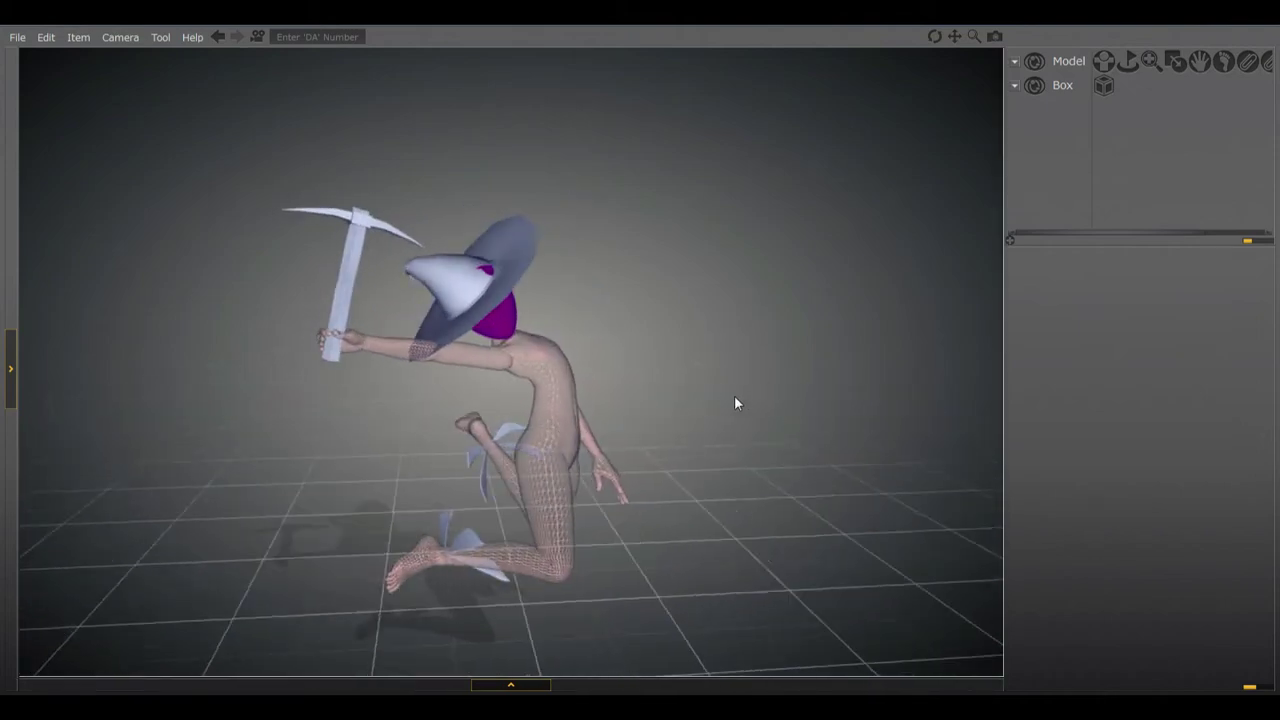
pyautogui.click(341, 338)
pyautogui.moveTo(342, 339); pyautogui.dragTo(372, 412)
pyautogui.moveTo(576, 413); pyautogui.dragTo(360, 330)
pyautogui.moveTo(269, 351); pyautogui.dragTo(594, 418)
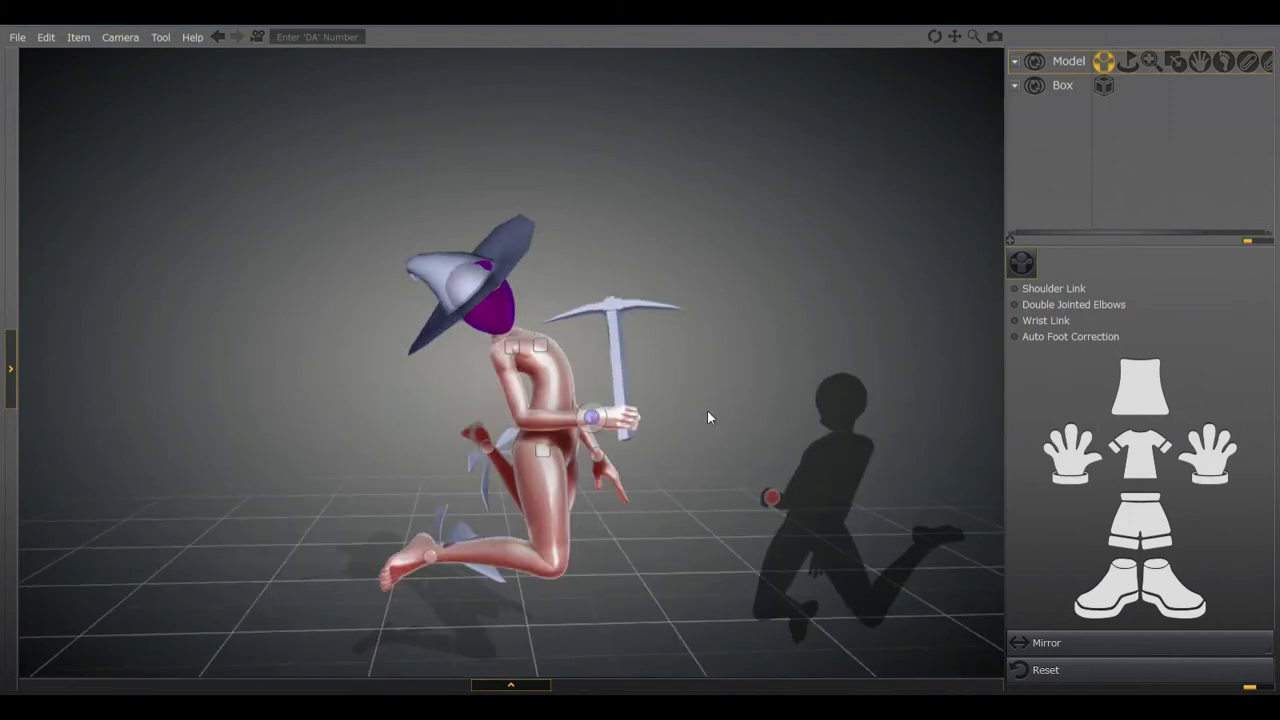
# Swing the pickaxe arm up overhead and out to the left.
pyautogui.moveTo(687, 416); pyautogui.dragTo(662, 400, button='right')
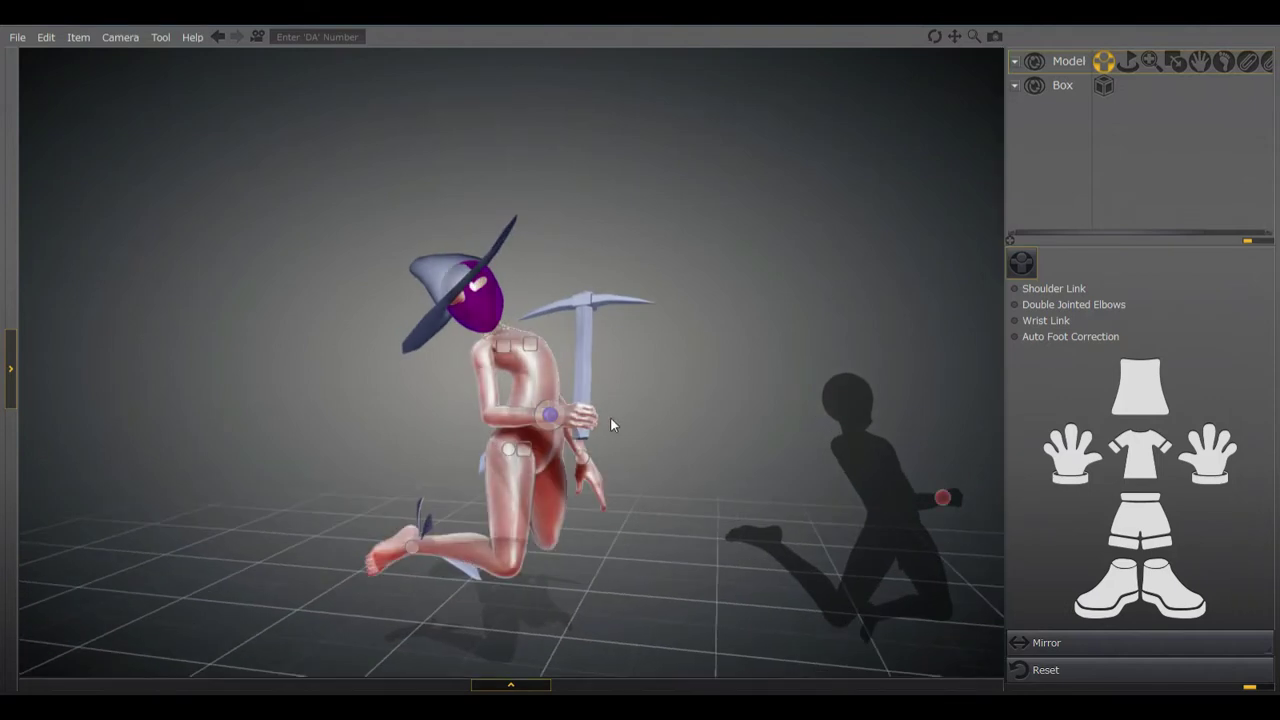
pyautogui.moveTo(546, 414); pyautogui.dragTo(588, 382)
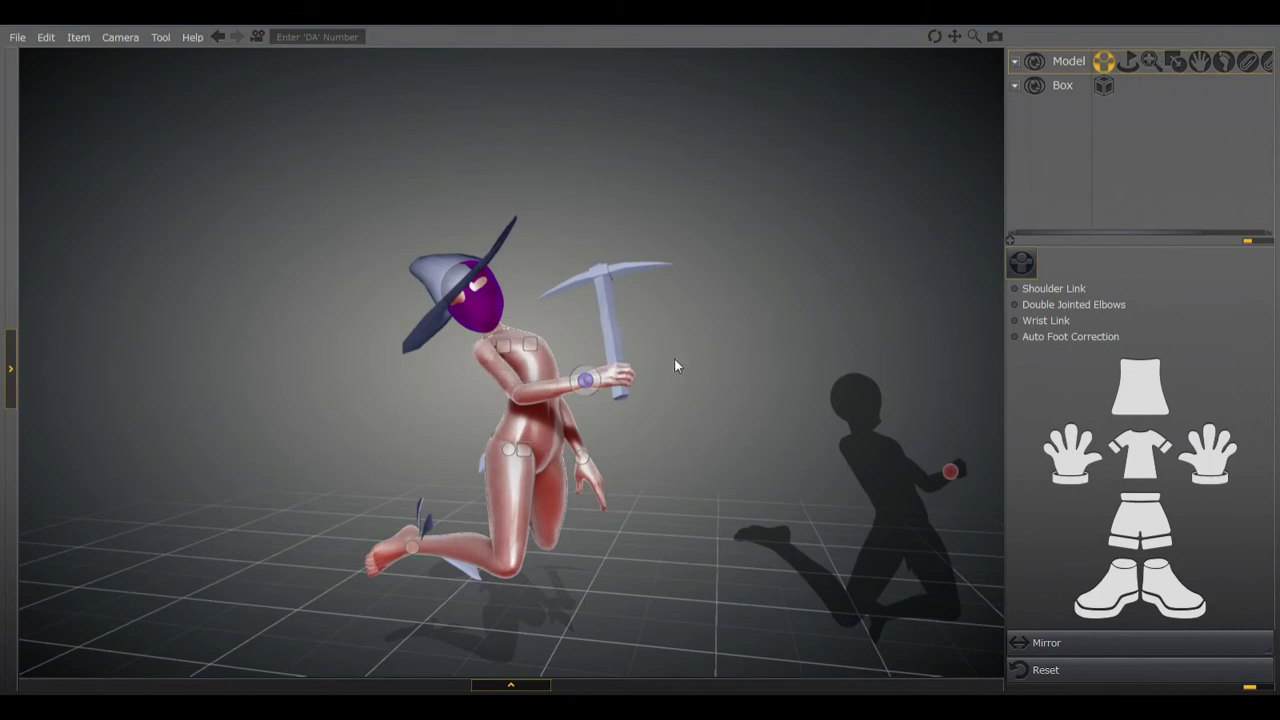
pyautogui.moveTo(685, 375); pyautogui.dragTo(565, 311, button='right')
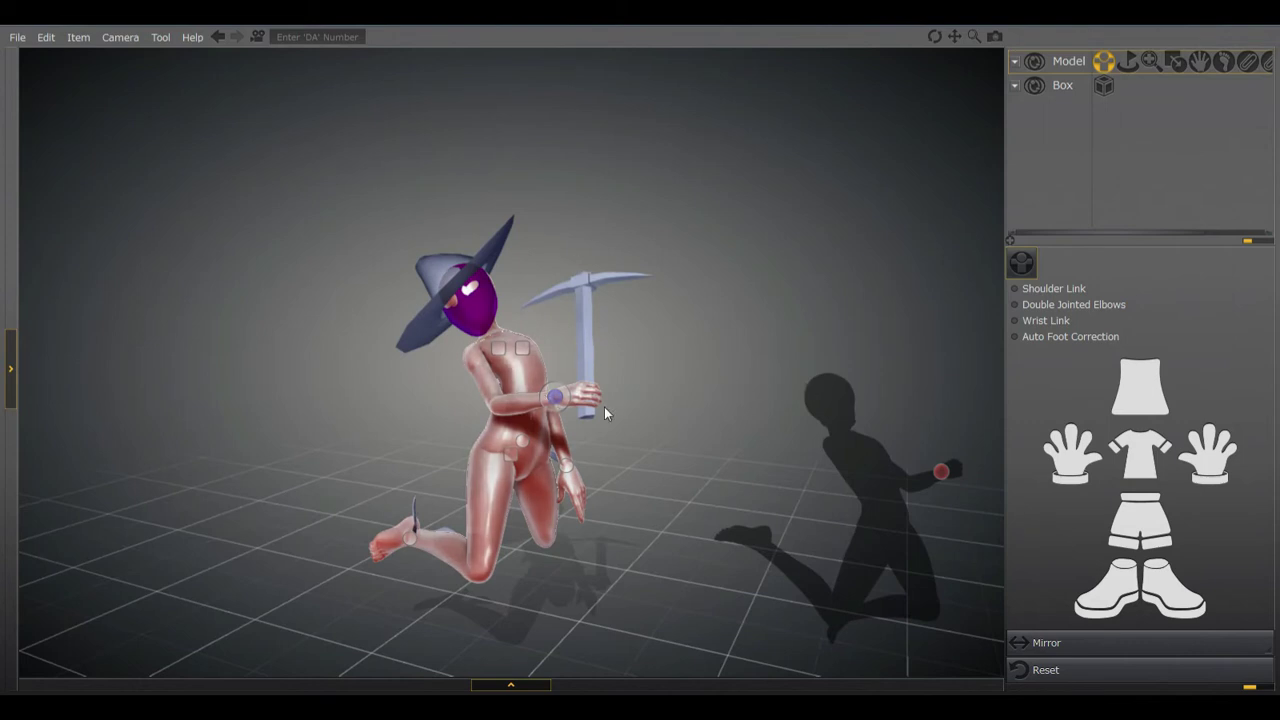
pyautogui.moveTo(604, 407); pyautogui.dragTo(557, 391, button='right')
pyautogui.moveTo(547, 394); pyautogui.dragTo(549, 340)
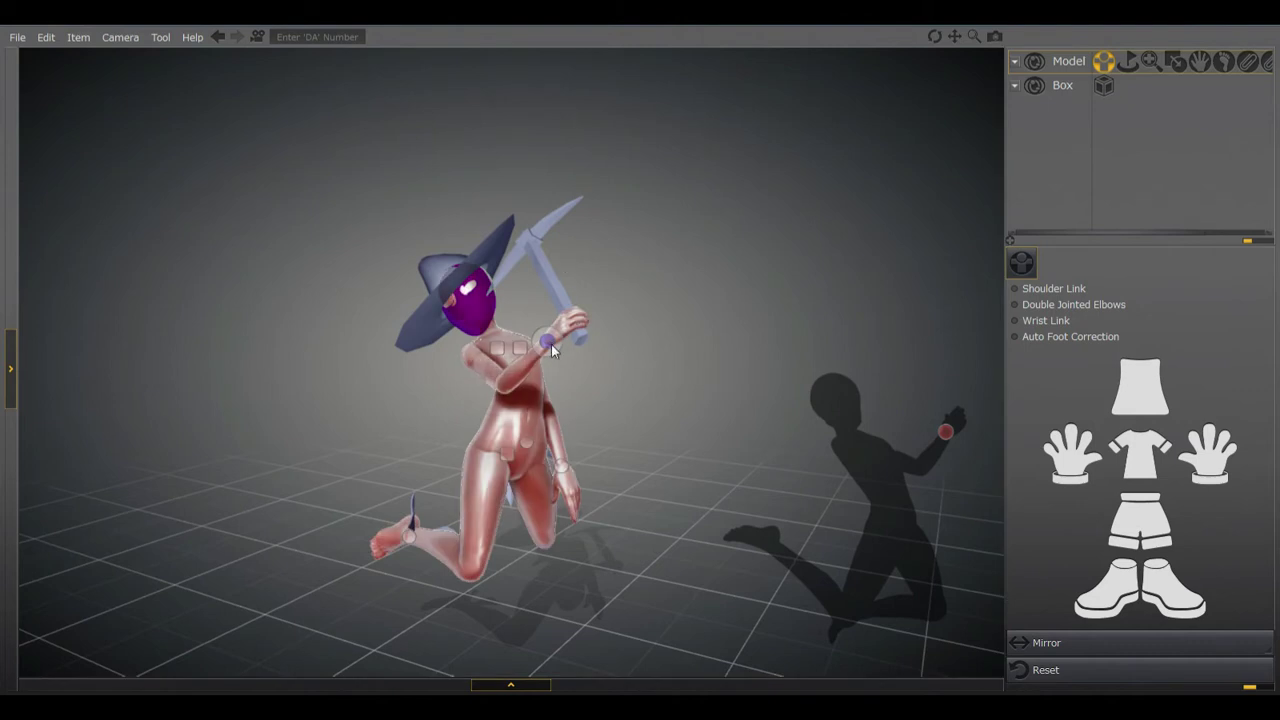
pyautogui.moveTo(541, 342)
pyautogui.mouseDown()
pyautogui.moveTo(399, 357)
pyautogui.moveTo(393, 389)
pyautogui.moveTo(588, 399)
pyautogui.moveTo(413, 378)
pyautogui.moveTo(457, 375)
pyautogui.moveTo(453, 445)
pyautogui.moveTo(395, 370)
pyautogui.mouseUp()
# Tilt the masked head and hat sideways and shift the lower leg and foot right.
pyautogui.moveTo(475, 290); pyautogui.dragTo(569, 395)
pyautogui.moveTo(467, 273); pyautogui.dragTo(526, 326)
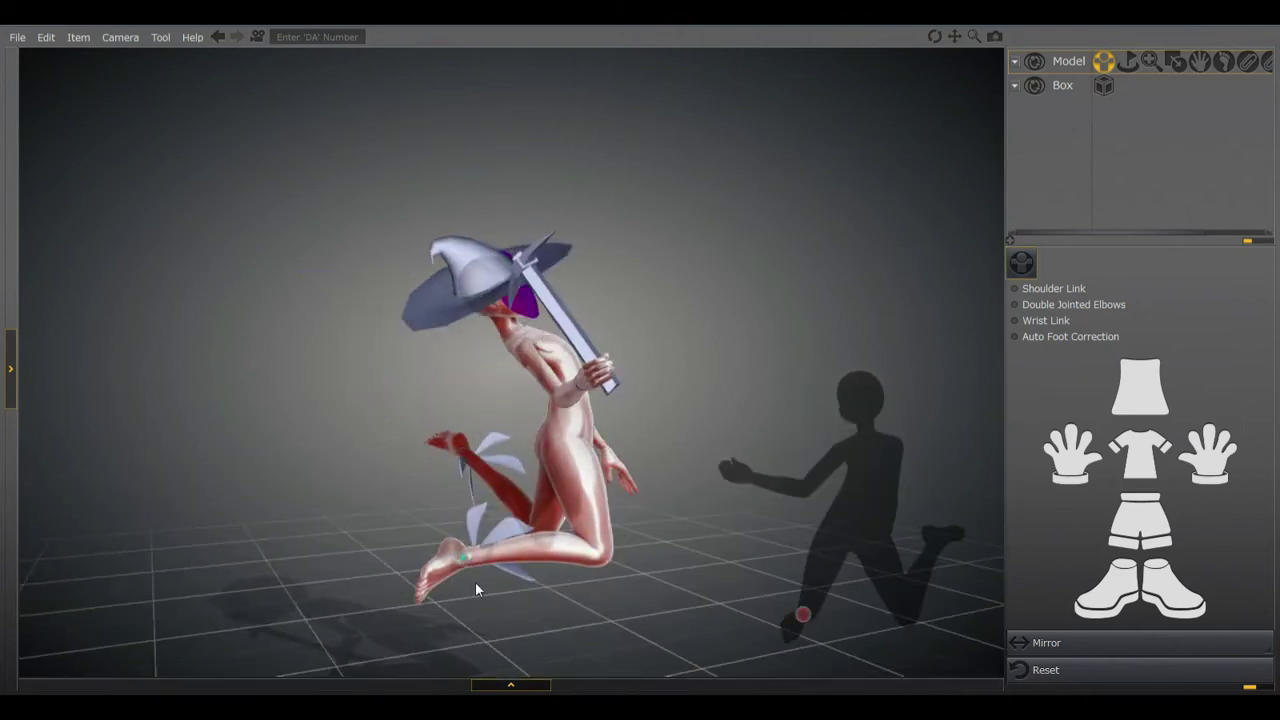
pyautogui.moveTo(475, 581); pyautogui.dragTo(436, 520)
pyautogui.moveTo(740, 423); pyautogui.dragTo(641, 422, button='right')
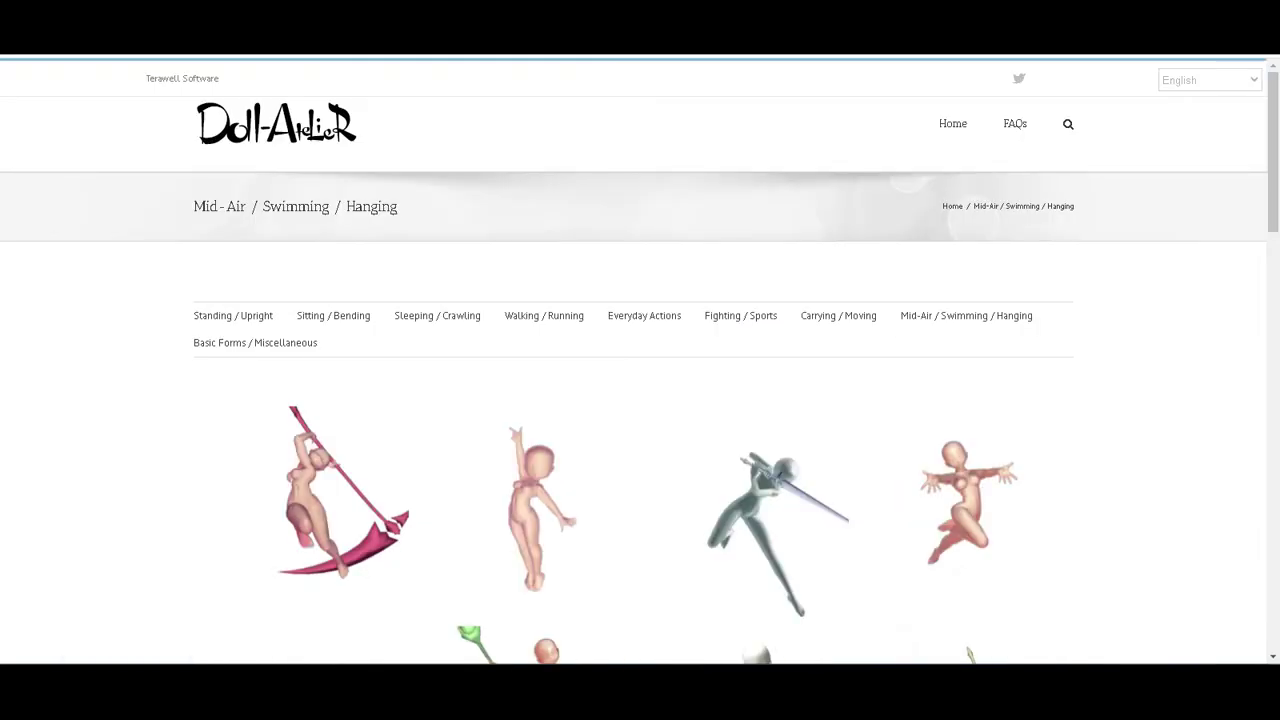
# Scroll through the gallery's flying, fairy-winged and broom-riding doll poses.
pyautogui.scroll(-2, 149, 297)
pyautogui.scroll(2, 136, 306)
pyautogui.scroll(-1, 116, 333)
pyautogui.scroll(-1, 116, 333)
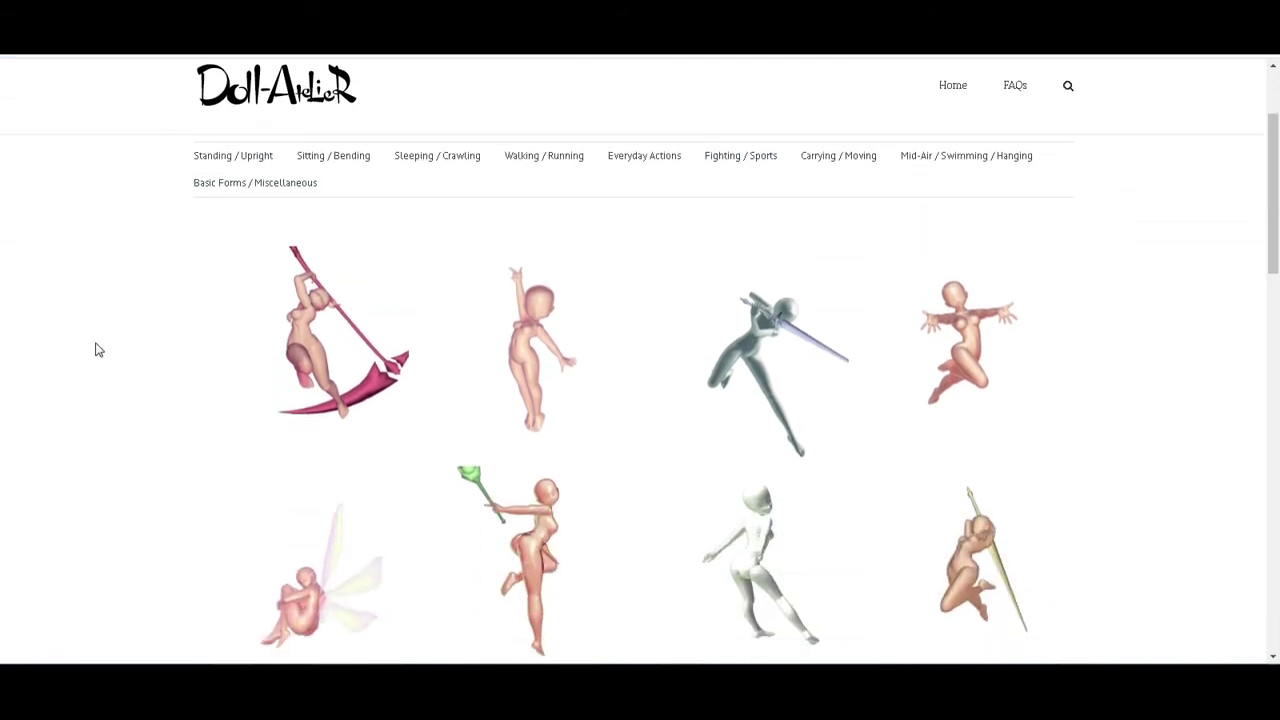
pyautogui.scroll(-4, 129, 371)
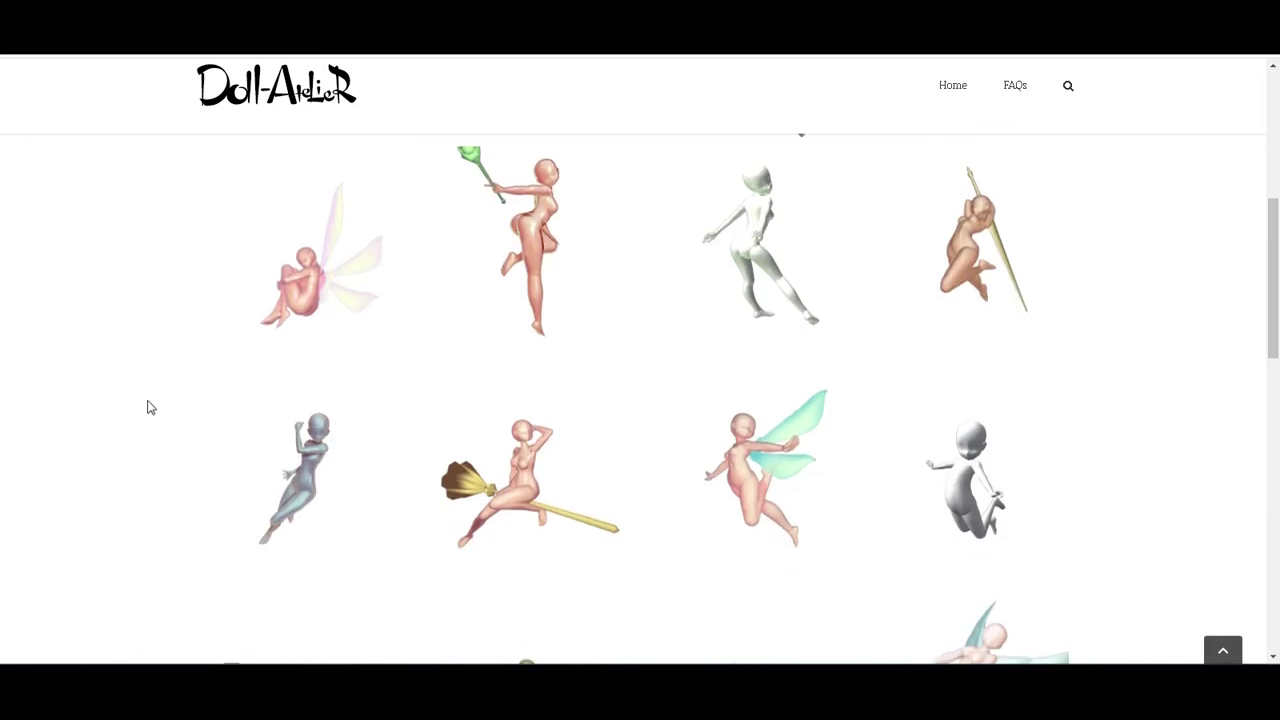
pyautogui.scroll(-3, 146, 406)
pyautogui.scroll(-3, 137, 411)
pyautogui.scroll(10, 137, 406)
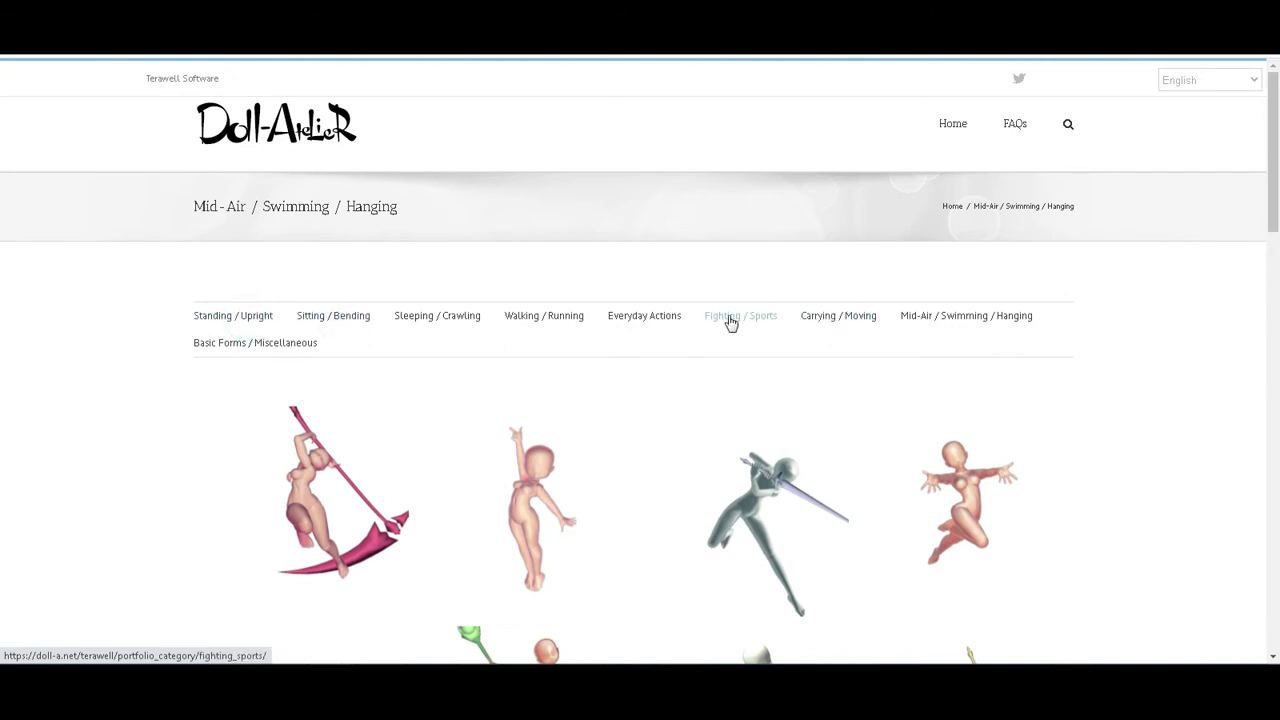
# Browse the Standing / Upright pose category and go to its second page.
pyautogui.hotkey('alt', 'Left')
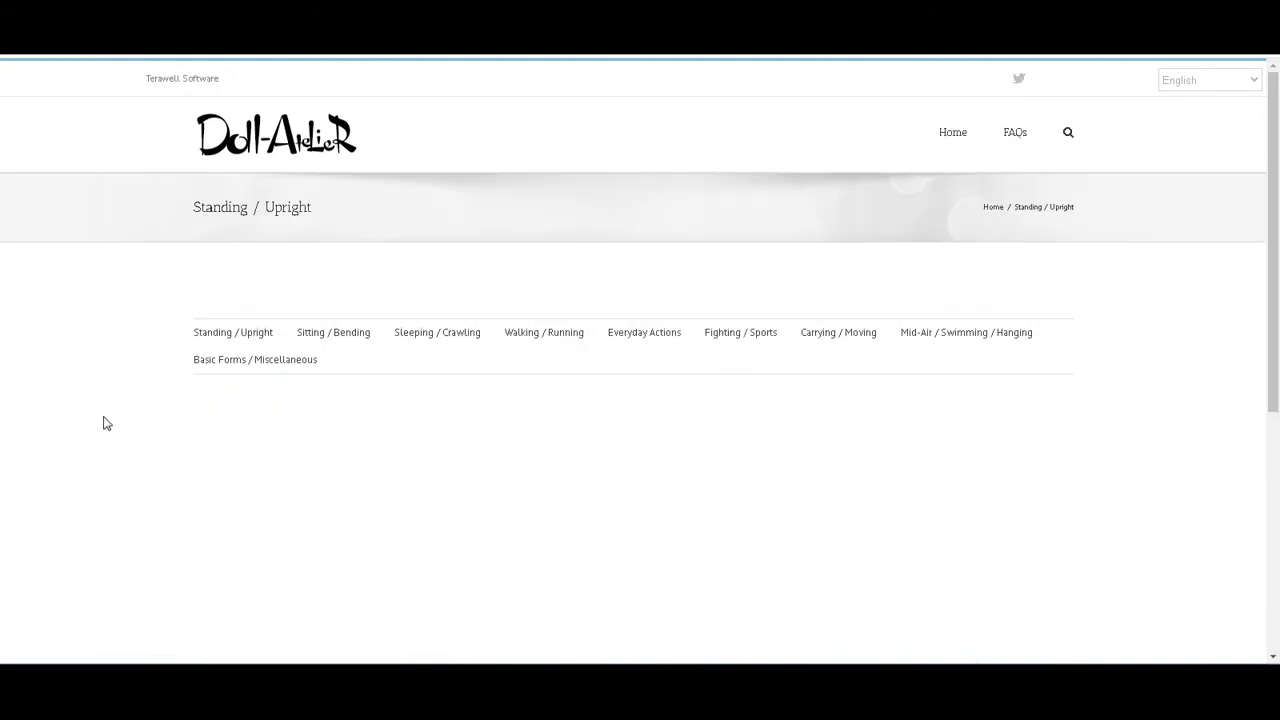
pyautogui.scroll(-3, 120, 401)
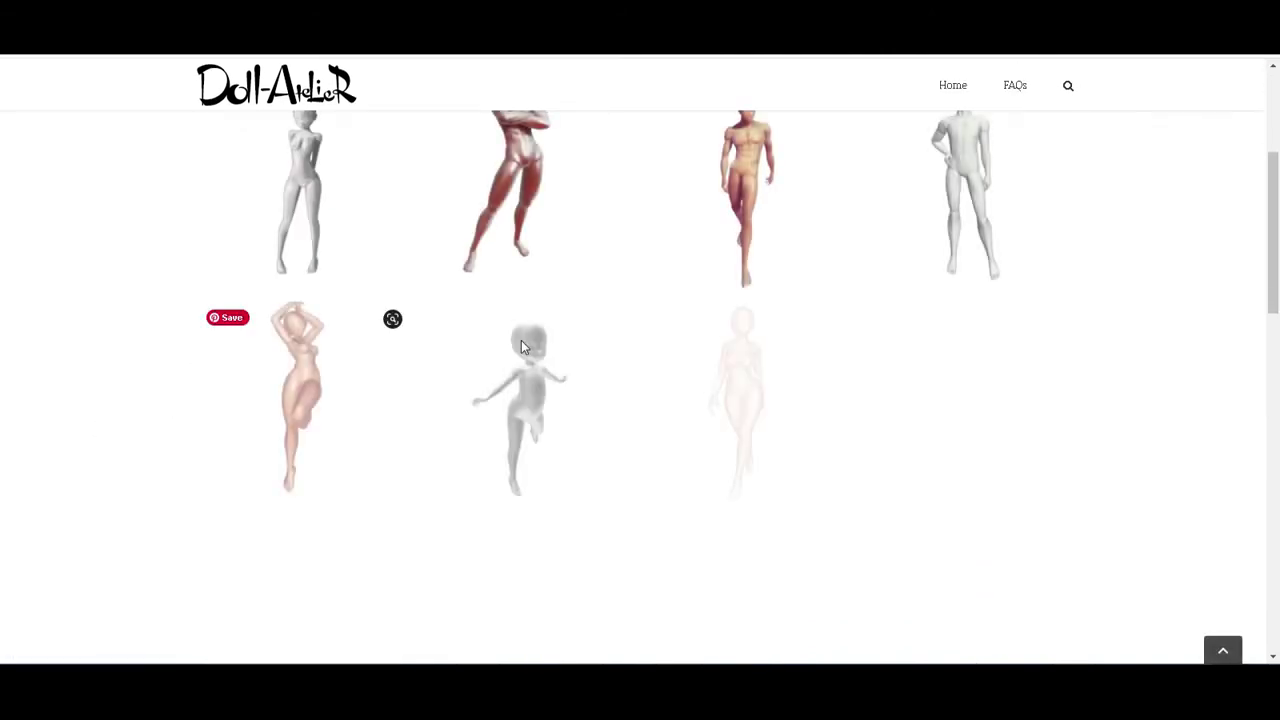
pyautogui.scroll(-4, 688, 388)
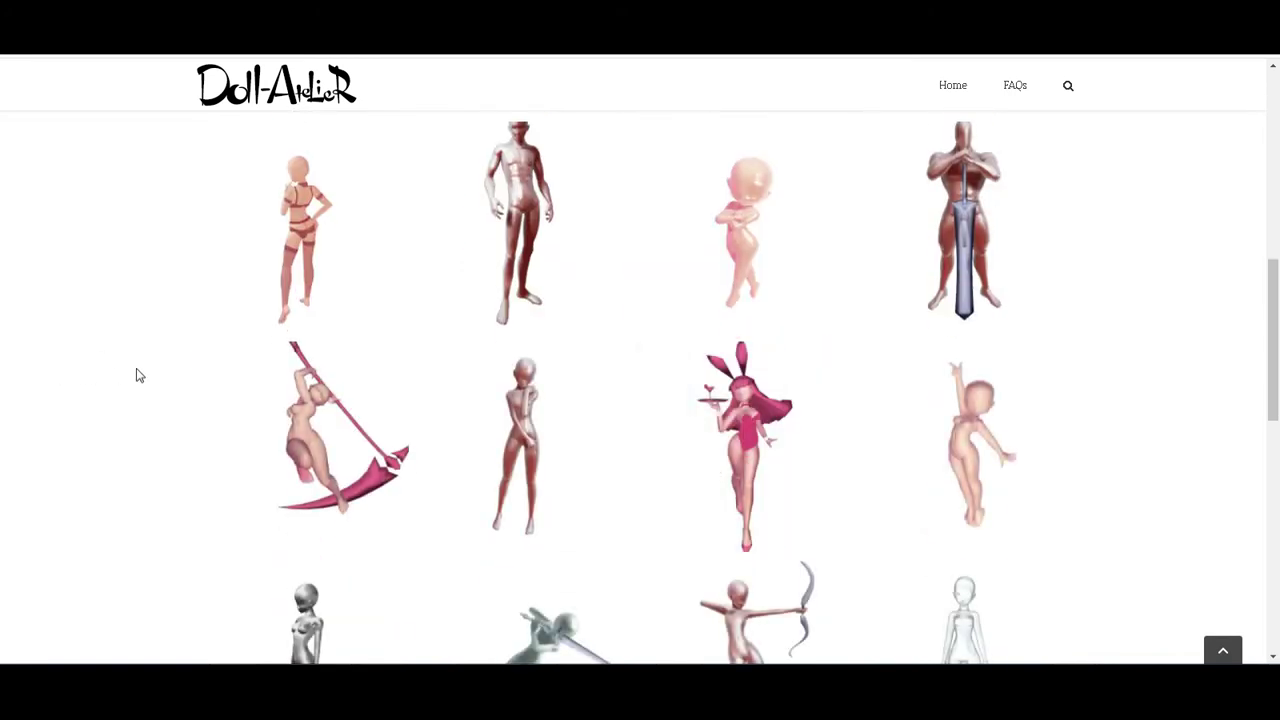
pyautogui.scroll(-3, 143, 375)
pyautogui.scroll(-3, 143, 375)
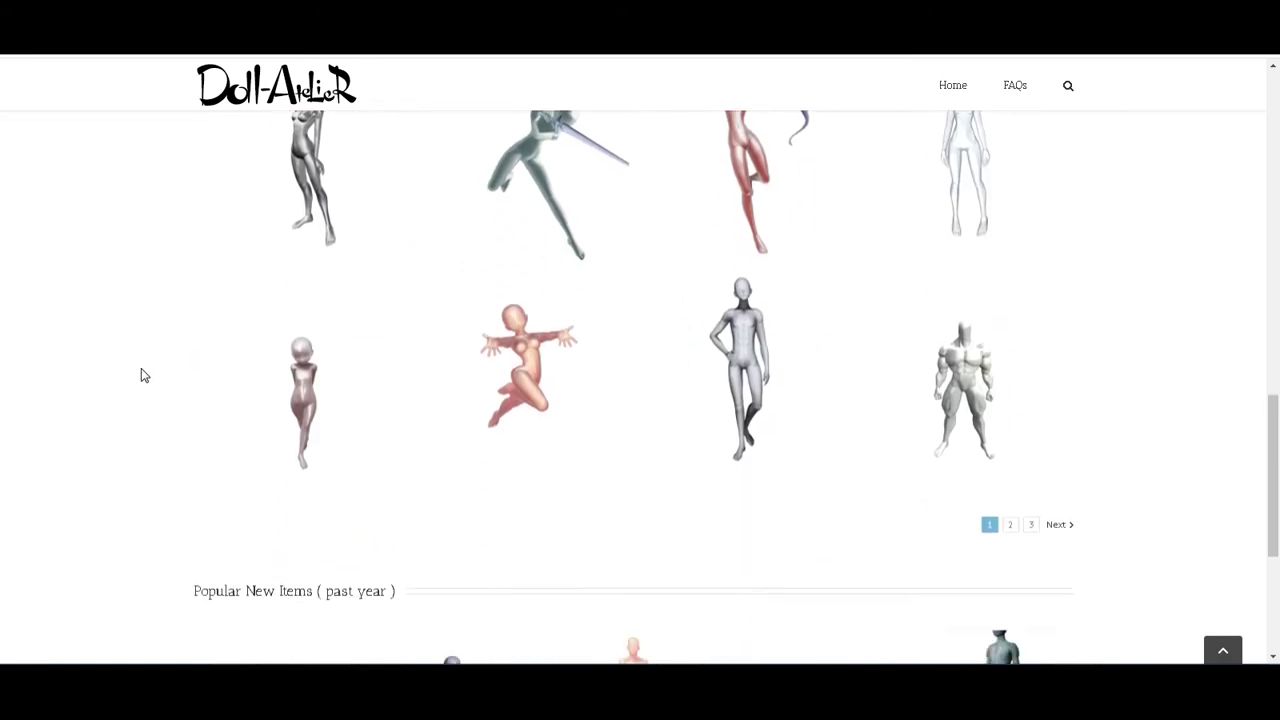
pyautogui.scroll(3, 143, 375)
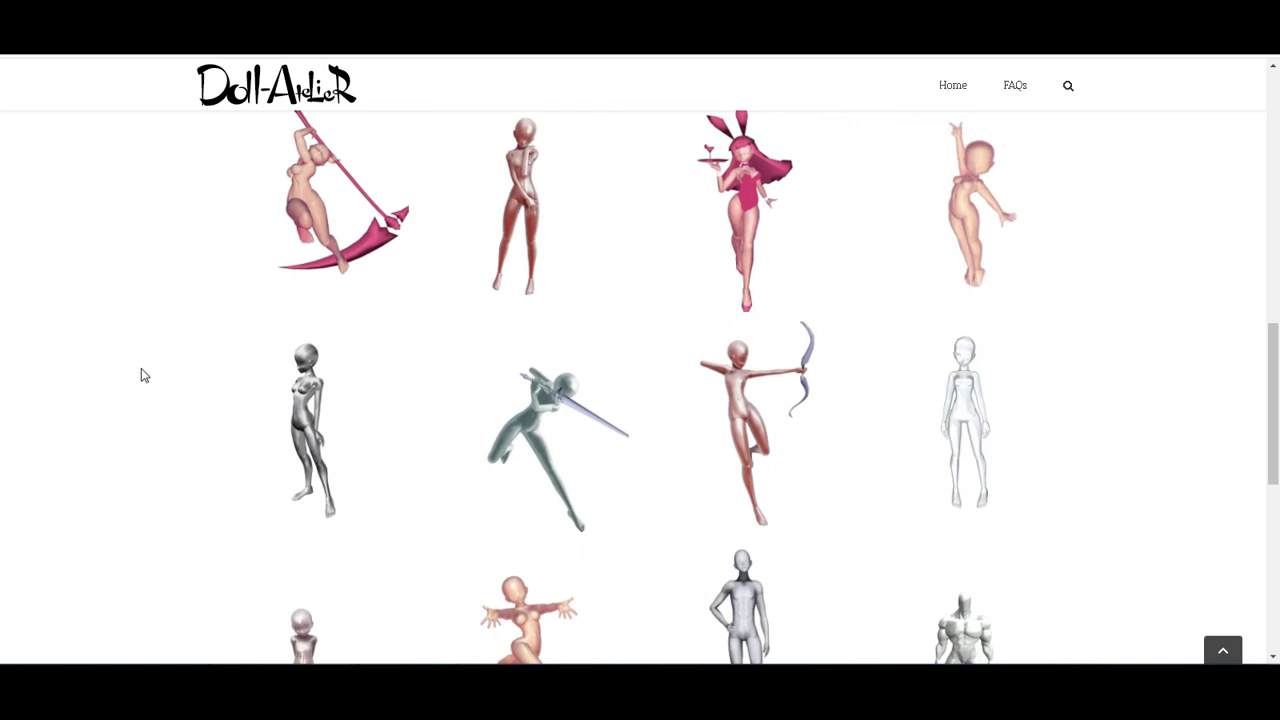
pyautogui.scroll(5, 141, 374)
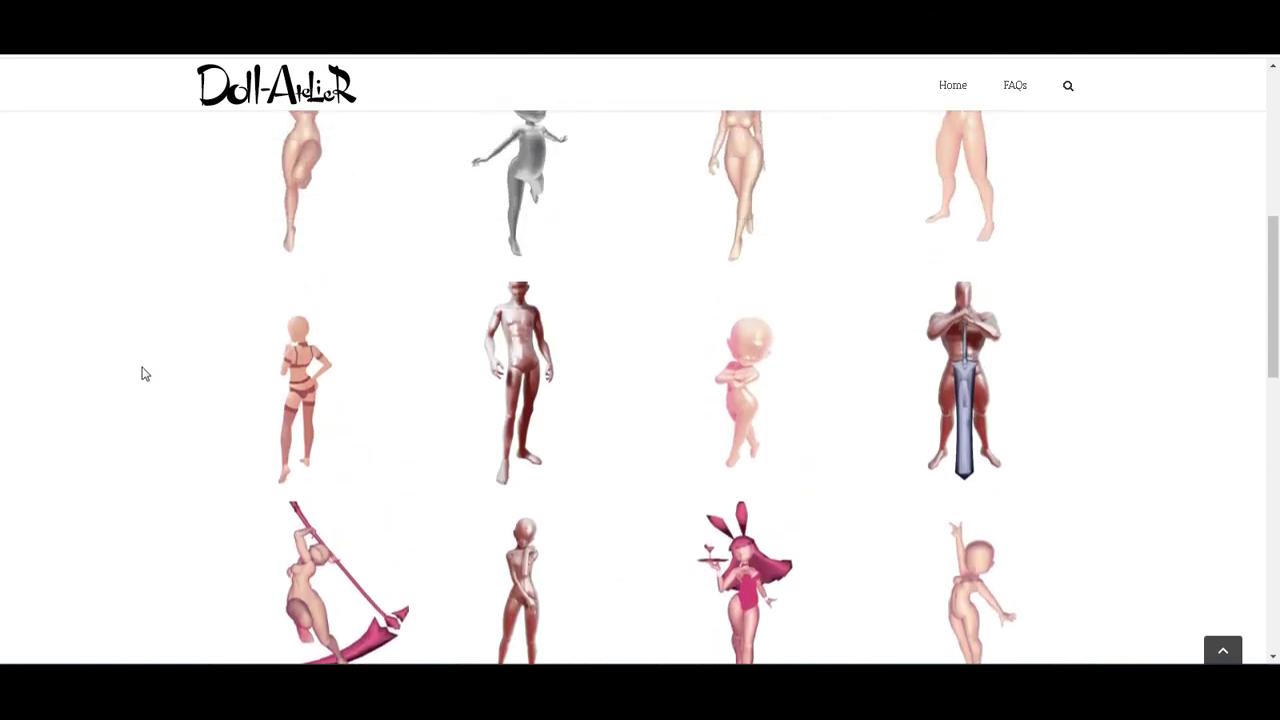
pyautogui.scroll(-5, 141, 374)
pyautogui.scroll(-3, 141, 374)
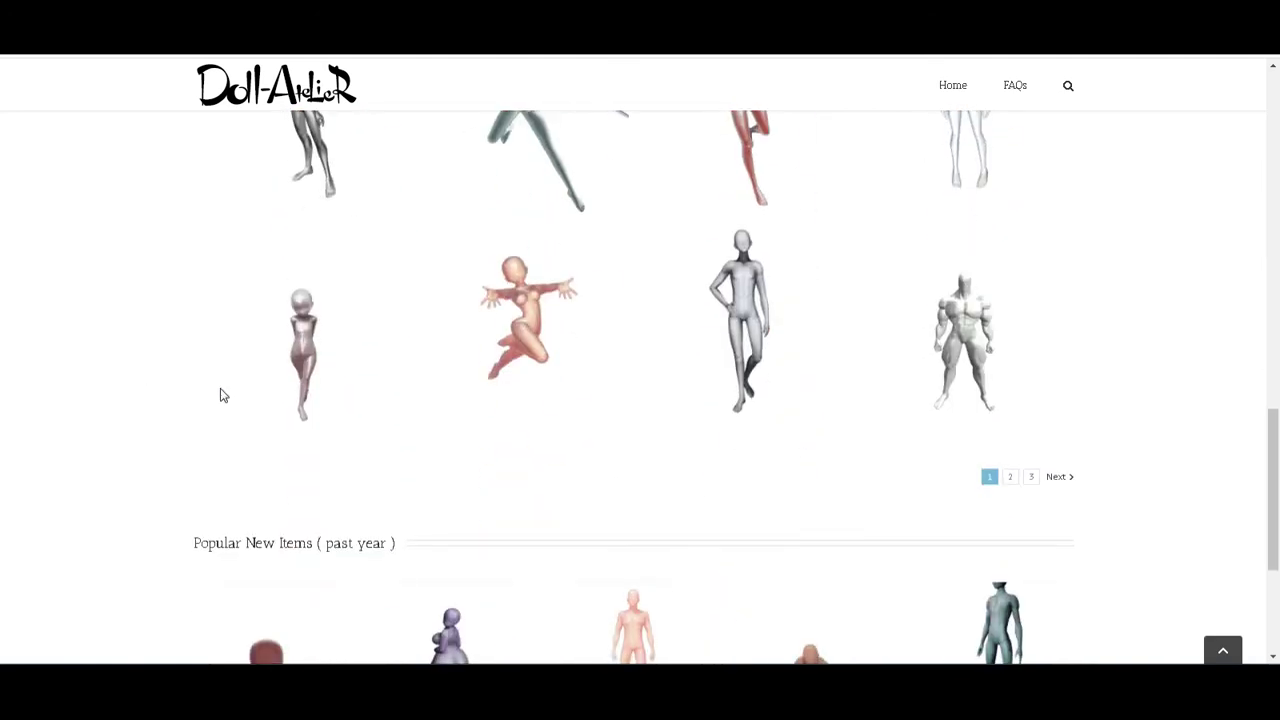
pyautogui.click(1013, 480)
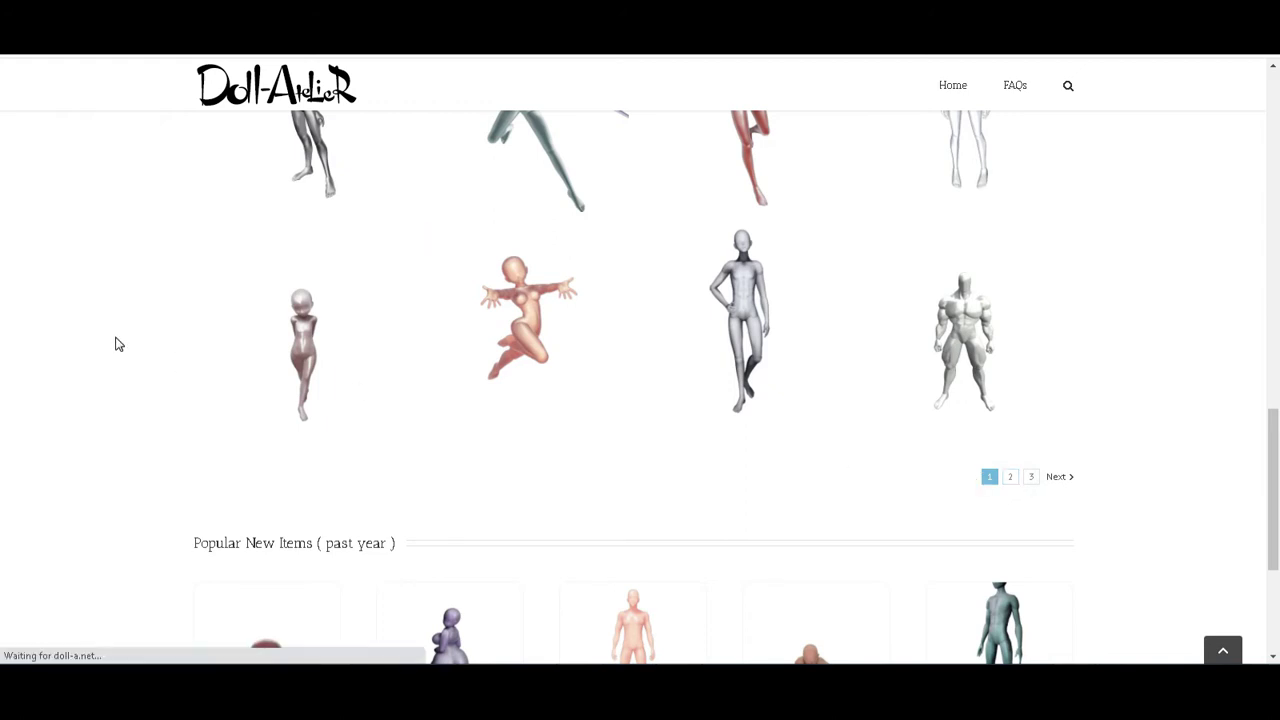
# Copy the staff-holding pose's DA number DA3083384 and return to DesignDoll.
pyautogui.scroll(-3, 116, 345)
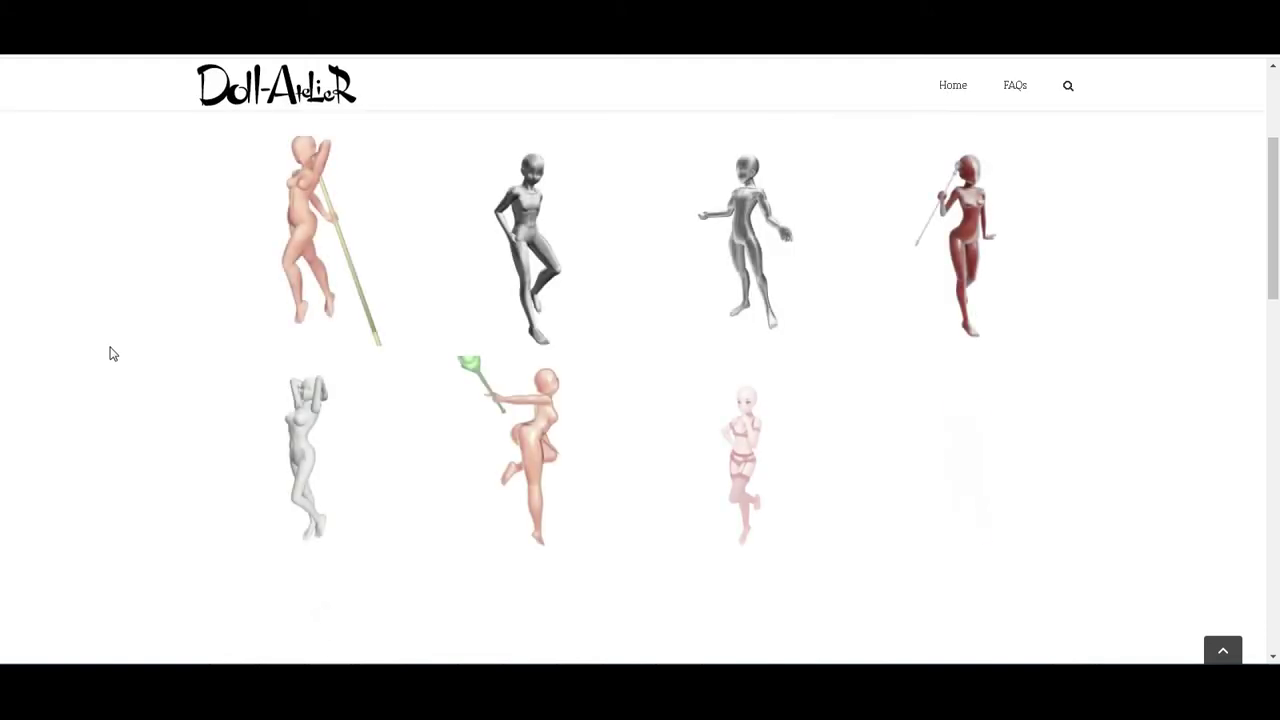
pyautogui.scroll(3, 113, 351)
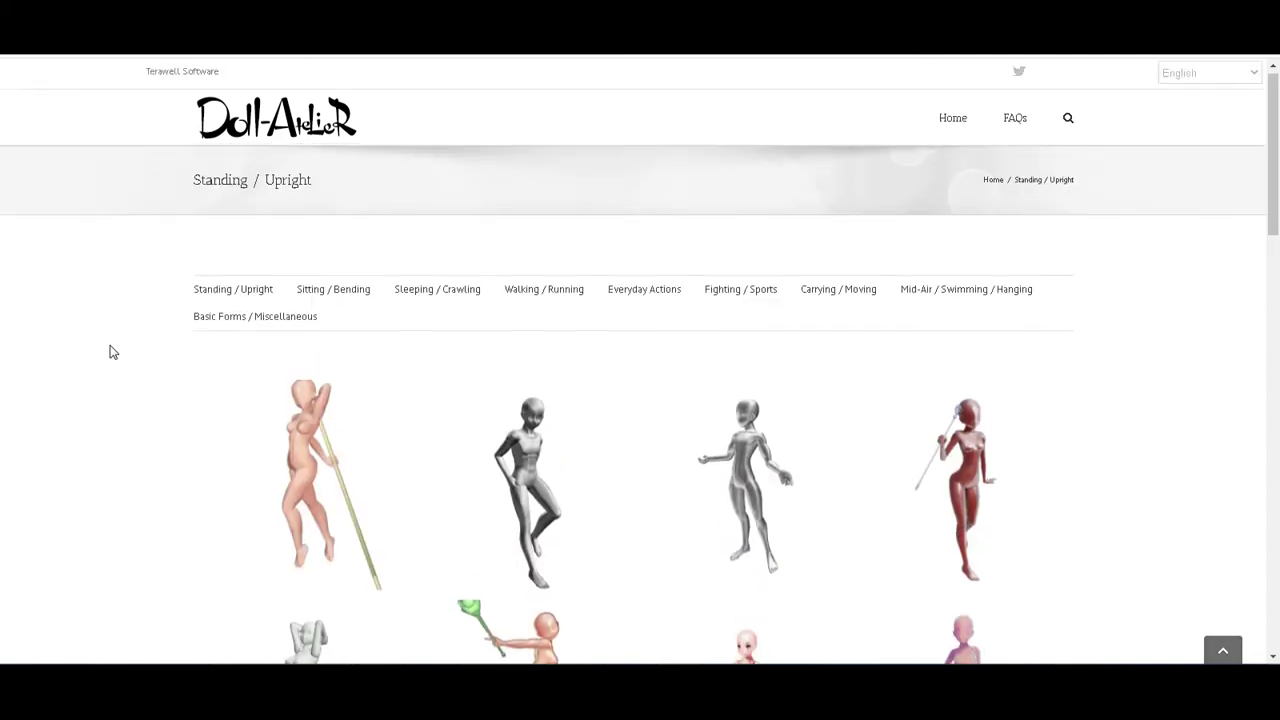
pyautogui.scroll(-4, 111, 355)
pyautogui.scroll(-6, 113, 360)
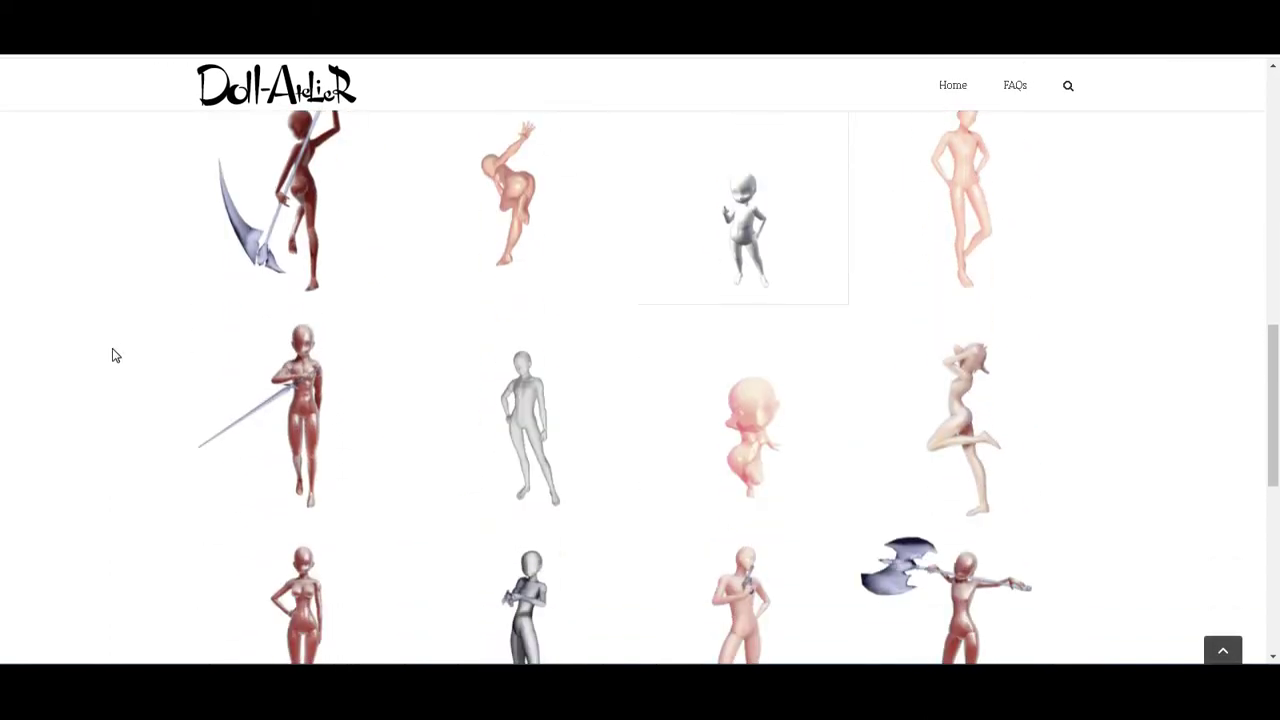
pyautogui.scroll(-2, 114, 356)
pyautogui.scroll(11, 141, 363)
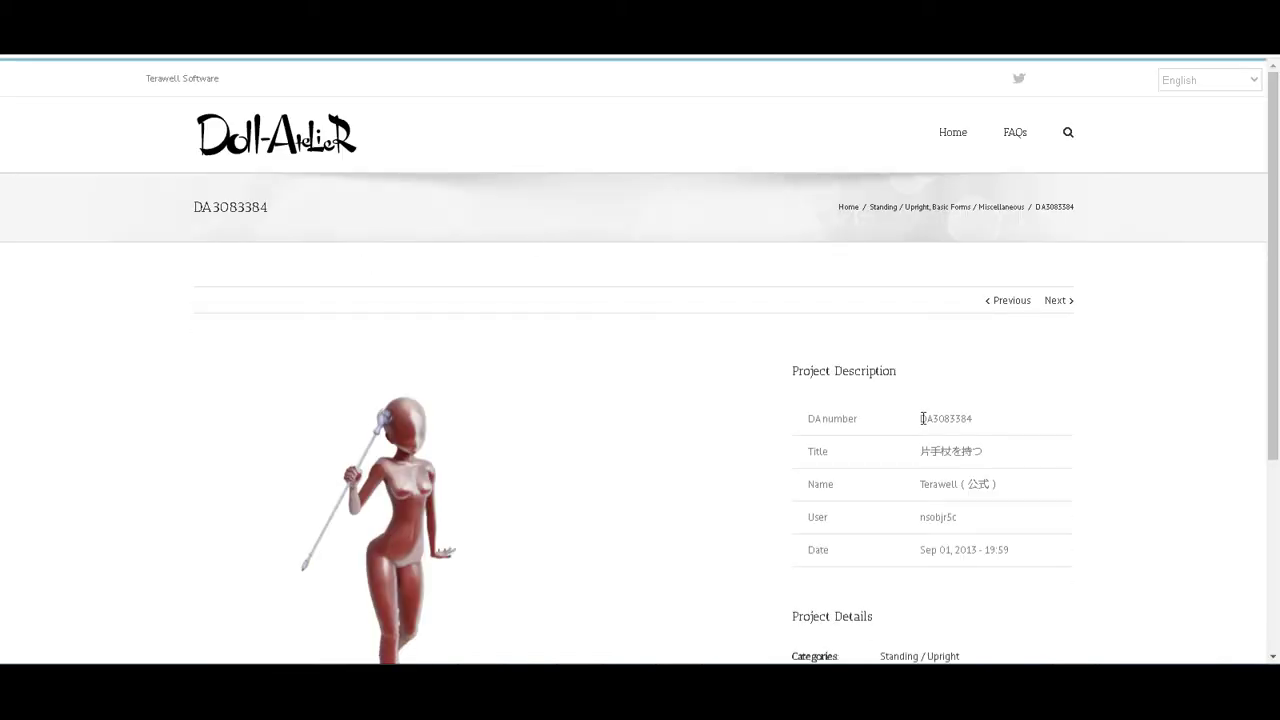
pyautogui.doubleClick(922, 418)
pyautogui.rightClick(975, 422)
pyautogui.click(987, 432)
pyautogui.hotkey('alt', 'Tab')
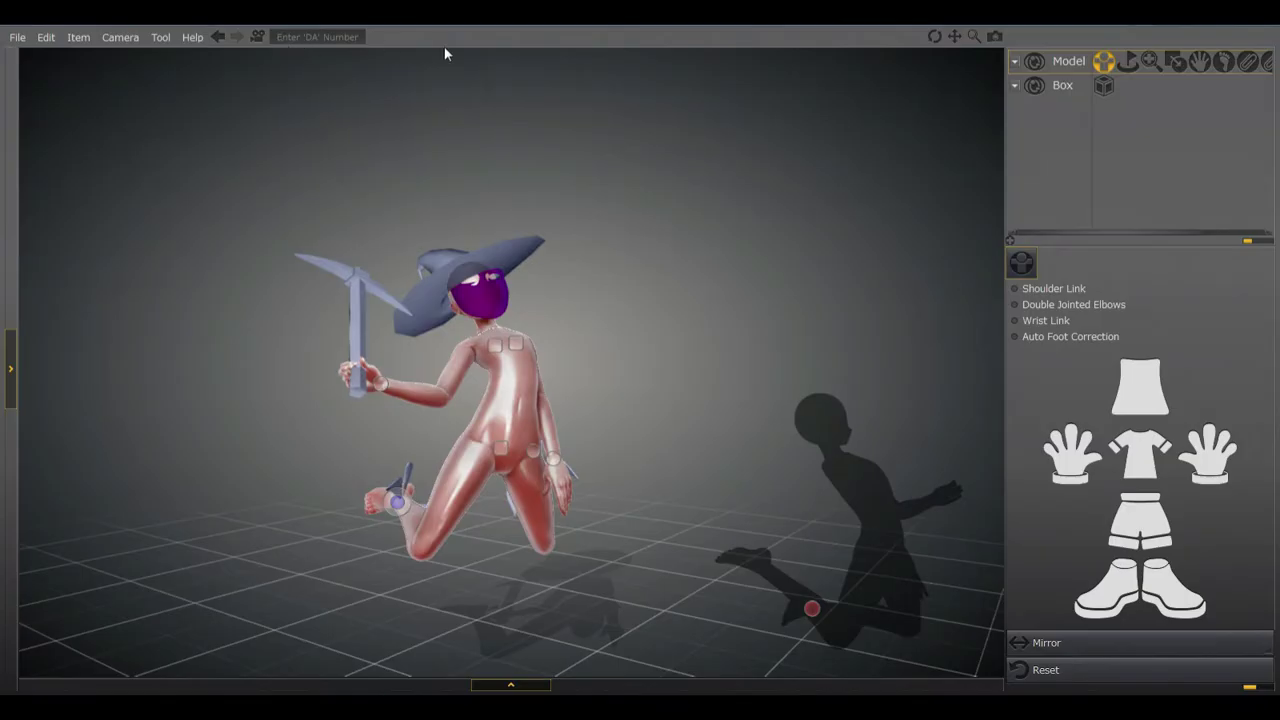
# Hide the model, then start a new scene without saving the kneeling pickaxe figure.
pyautogui.click(1034, 61)
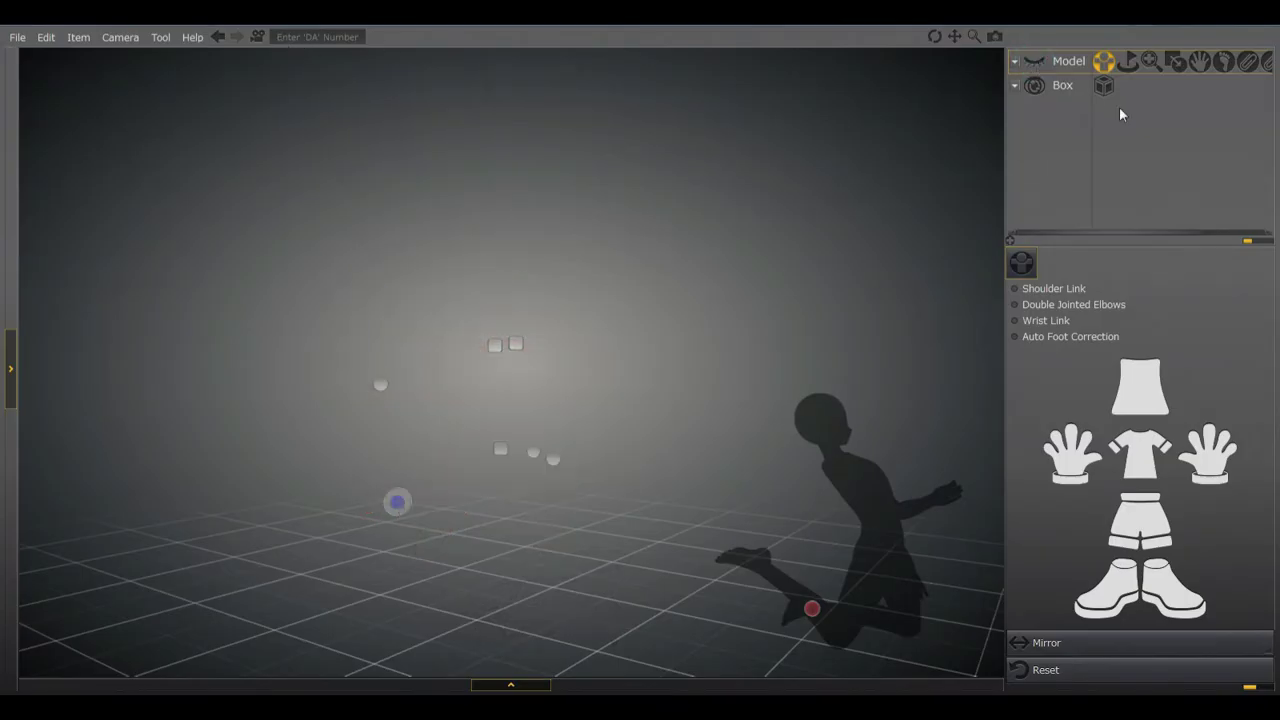
pyautogui.moveTo(629, 286); pyautogui.dragTo(686, 307)
pyautogui.click(1054, 146)
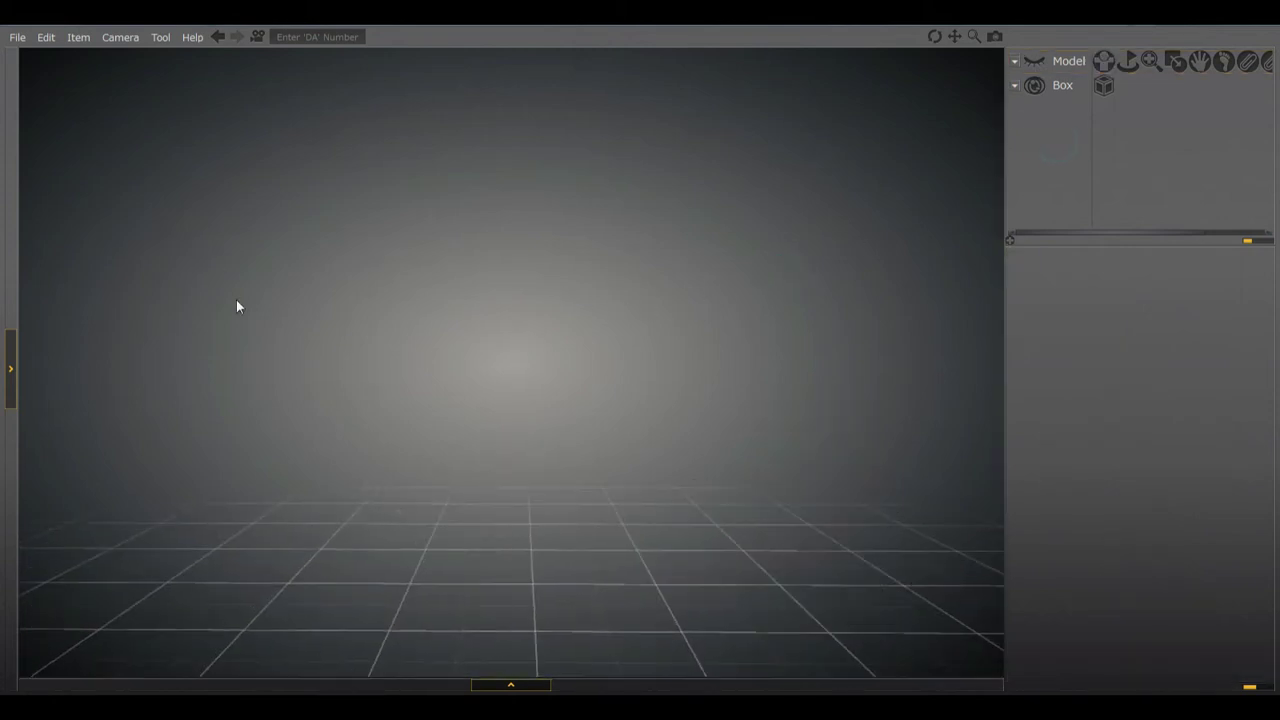
pyautogui.click(17, 37)
pyautogui.click(30, 51)
pyautogui.click(897, 349)
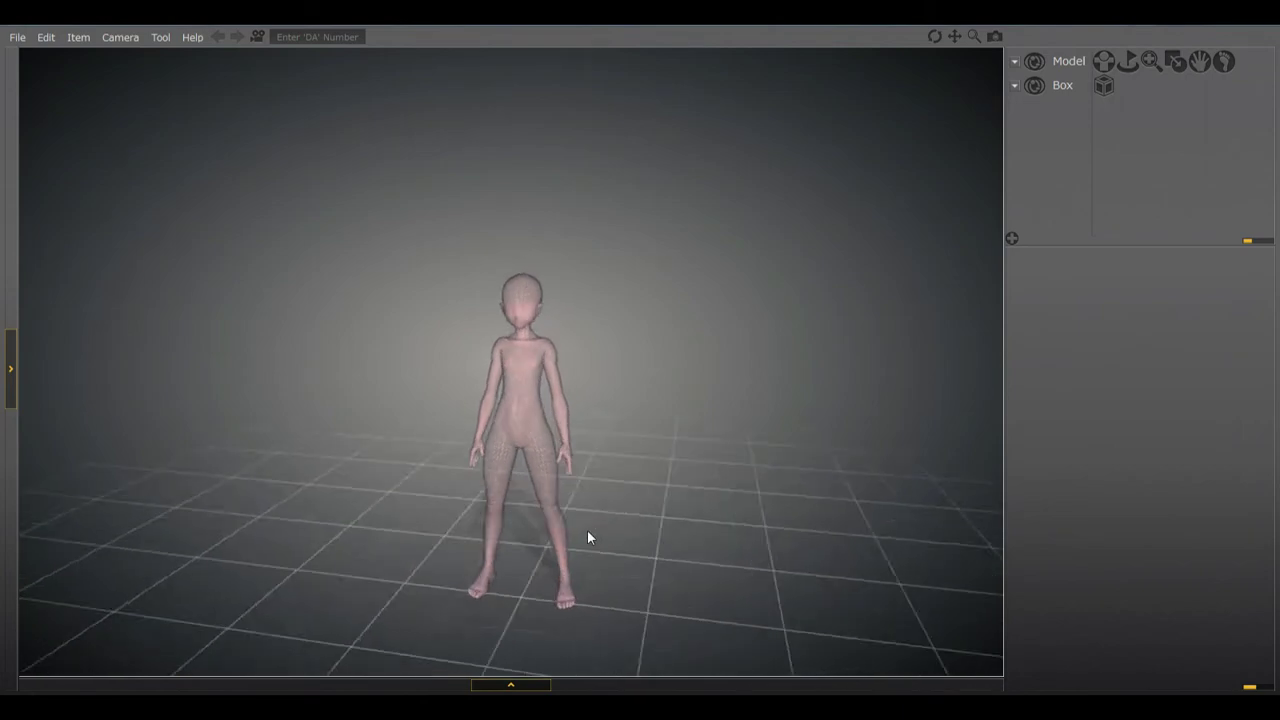
pyautogui.moveTo(587, 538); pyautogui.dragTo(756, 497)
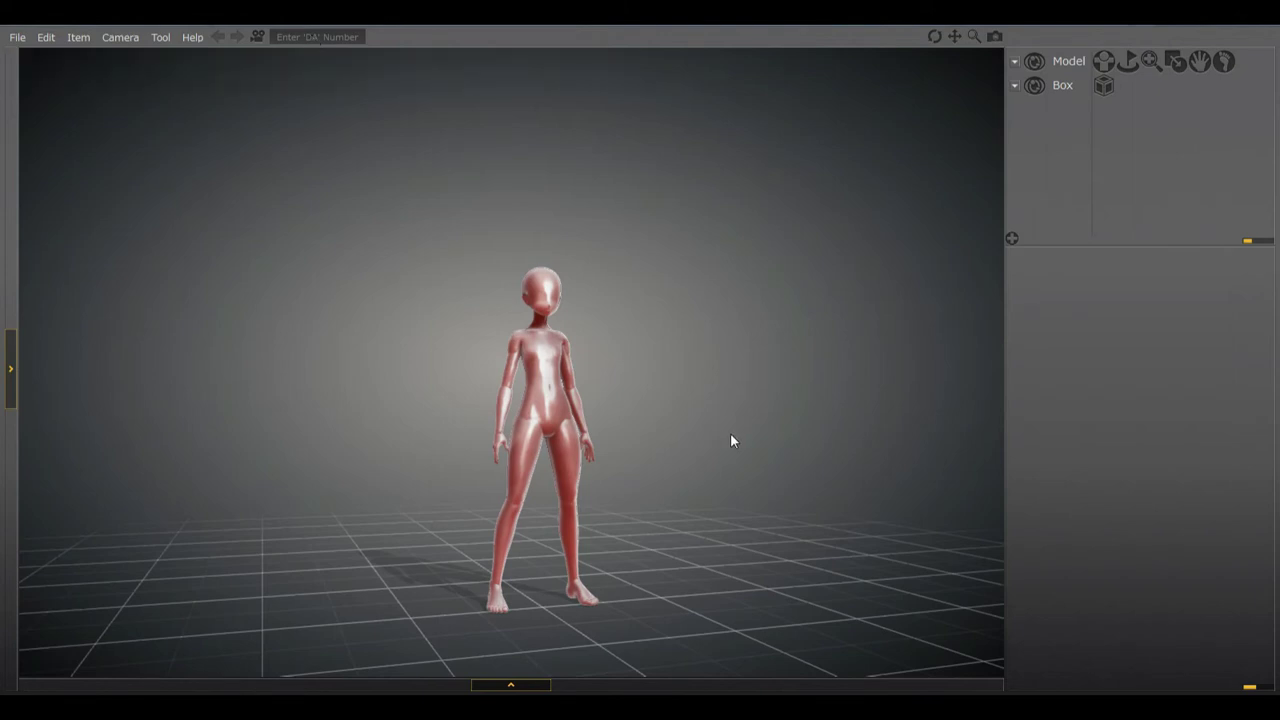
# Load pose DA3083384 by pasting its DA number into the DA field.
pyautogui.click(309, 37)
pyautogui.hotkey('ctrl', 'v')
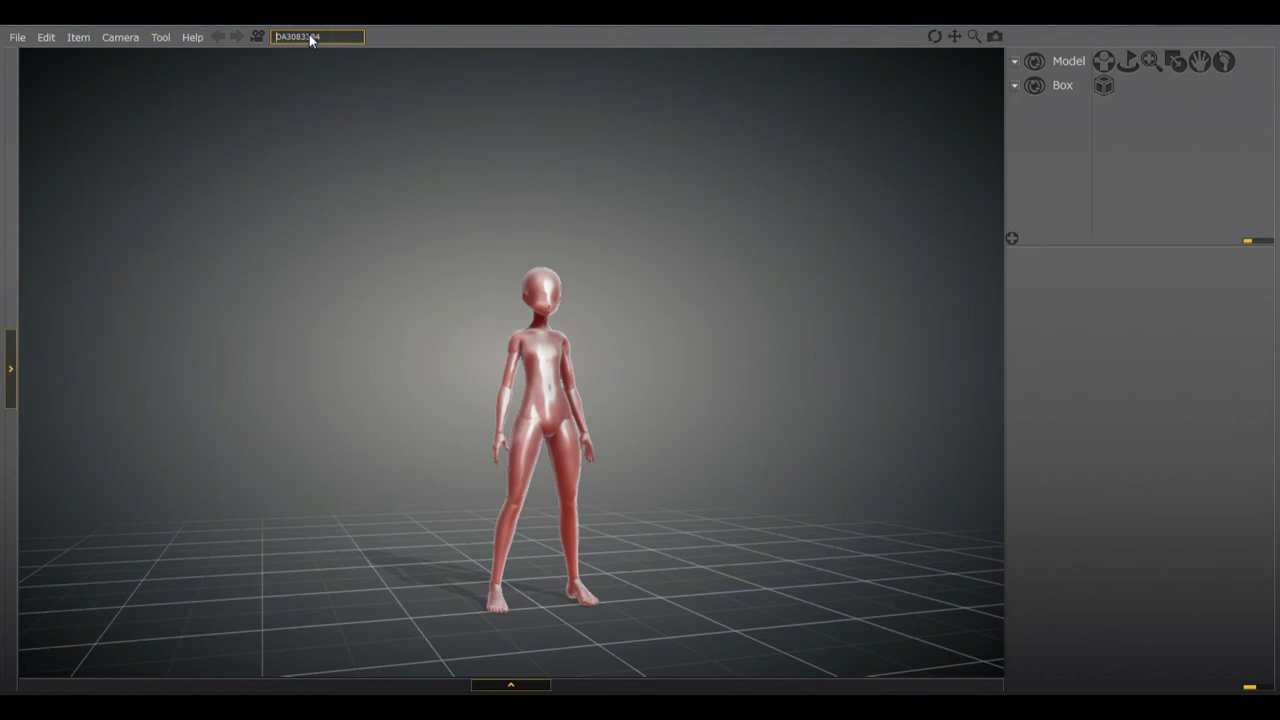
pyautogui.press('Return')
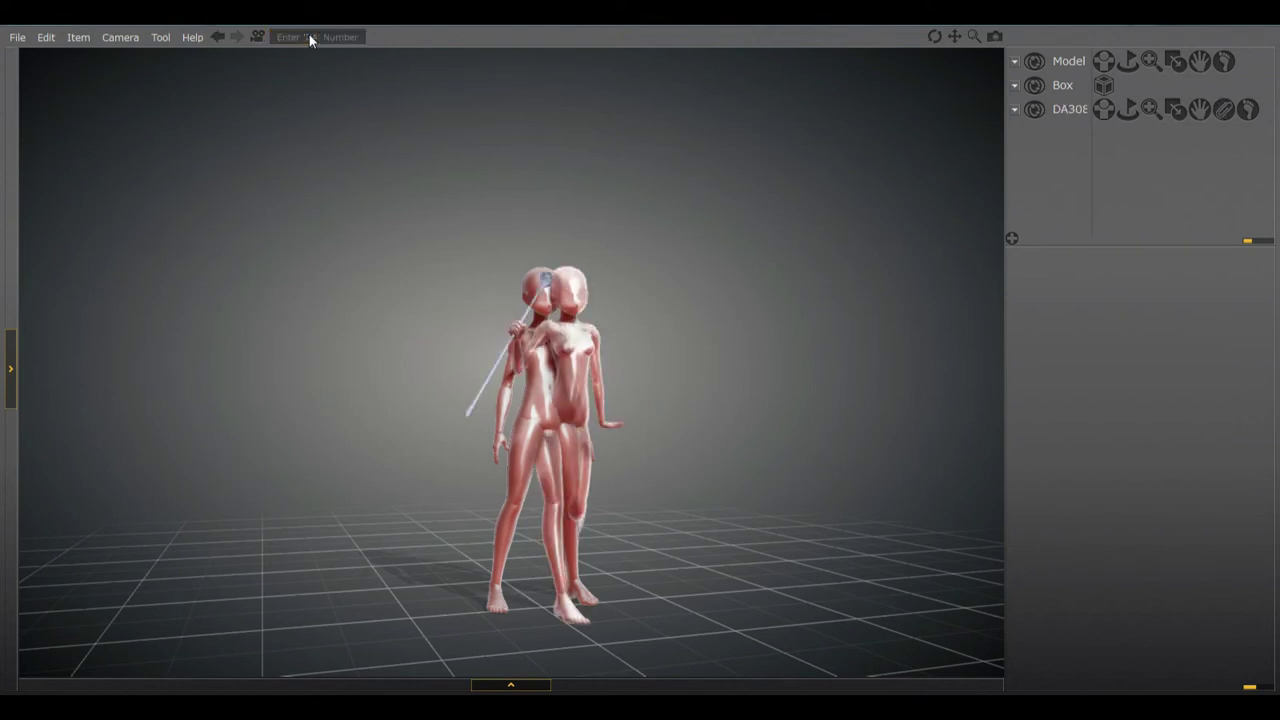
# Move the staff-holding figure left along X, apart from the default doll.
pyautogui.click(1130, 111)
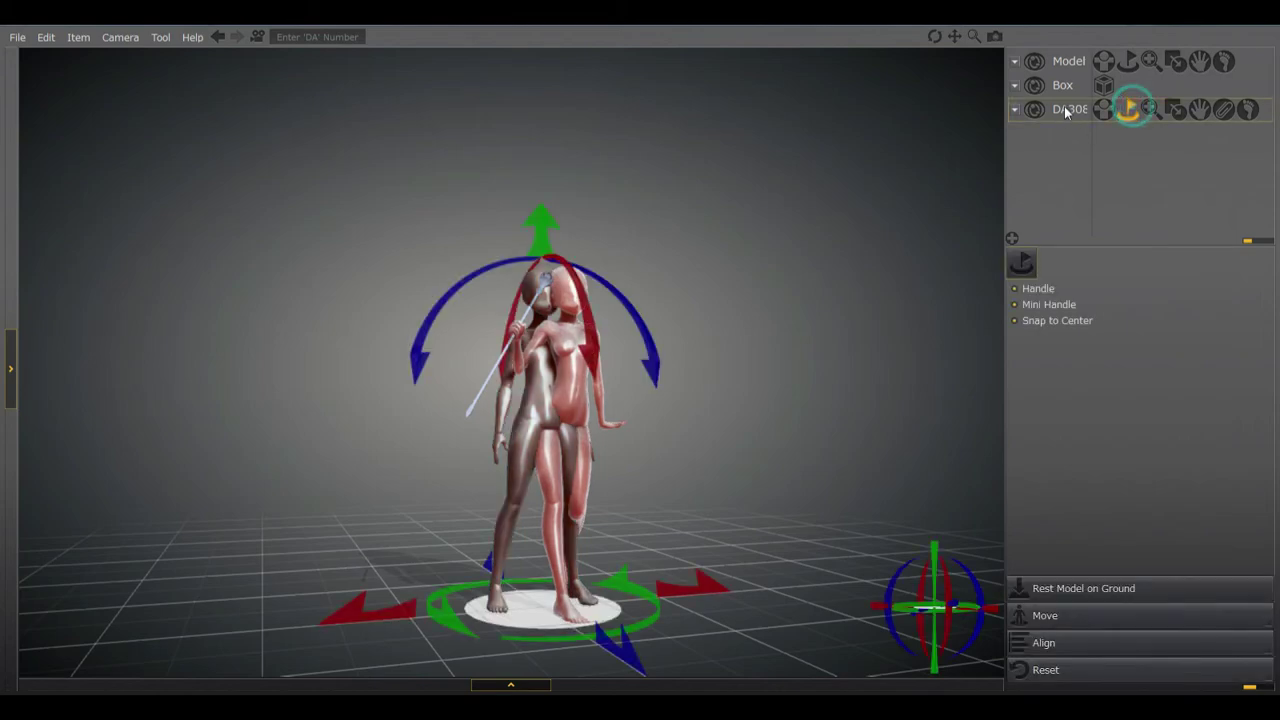
pyautogui.moveTo(691, 585); pyautogui.dragTo(429, 644)
pyautogui.moveTo(151, 487)
pyautogui.mouseDown(button='right')
pyautogui.moveTo(297, 494)
pyautogui.moveTo(214, 506)
pyautogui.moveTo(165, 485)
pyautogui.mouseUp(button='right')
pyautogui.click(1224, 110)
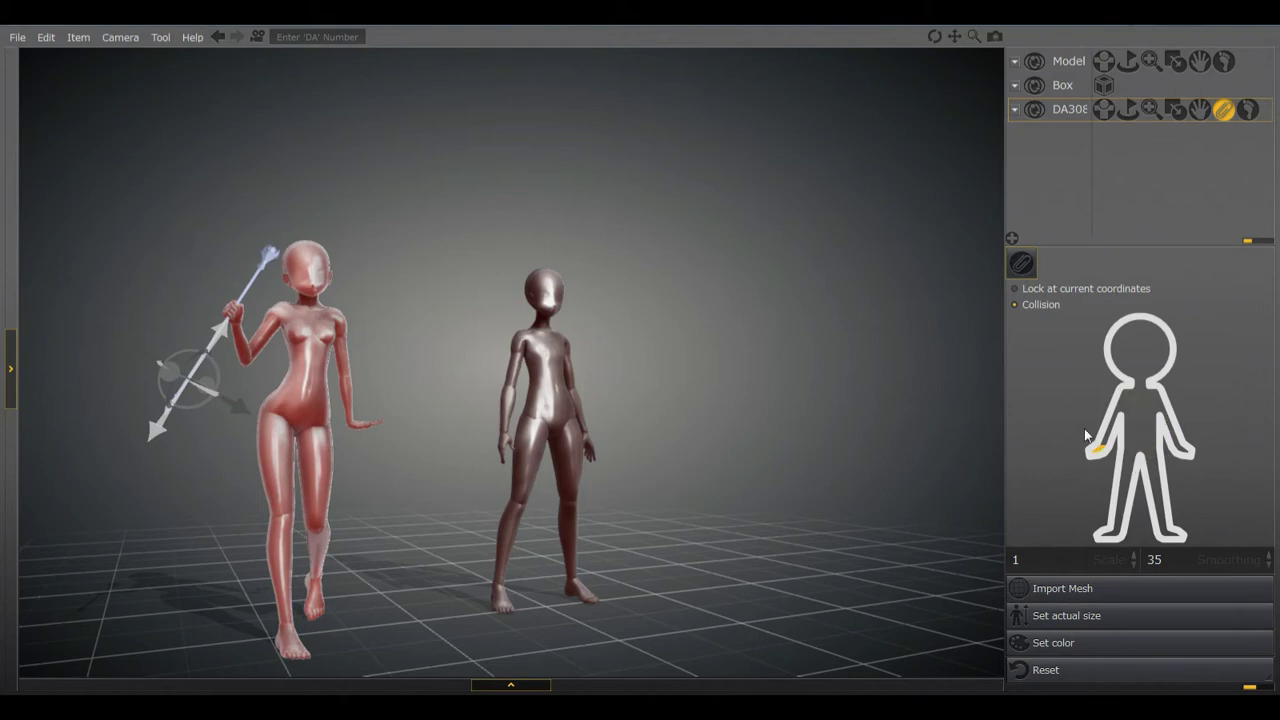
pyautogui.moveTo(229, 300); pyautogui.dragTo(378, 275, button='right')
pyautogui.moveTo(355, 318); pyautogui.dragTo(737, 380, button='right')
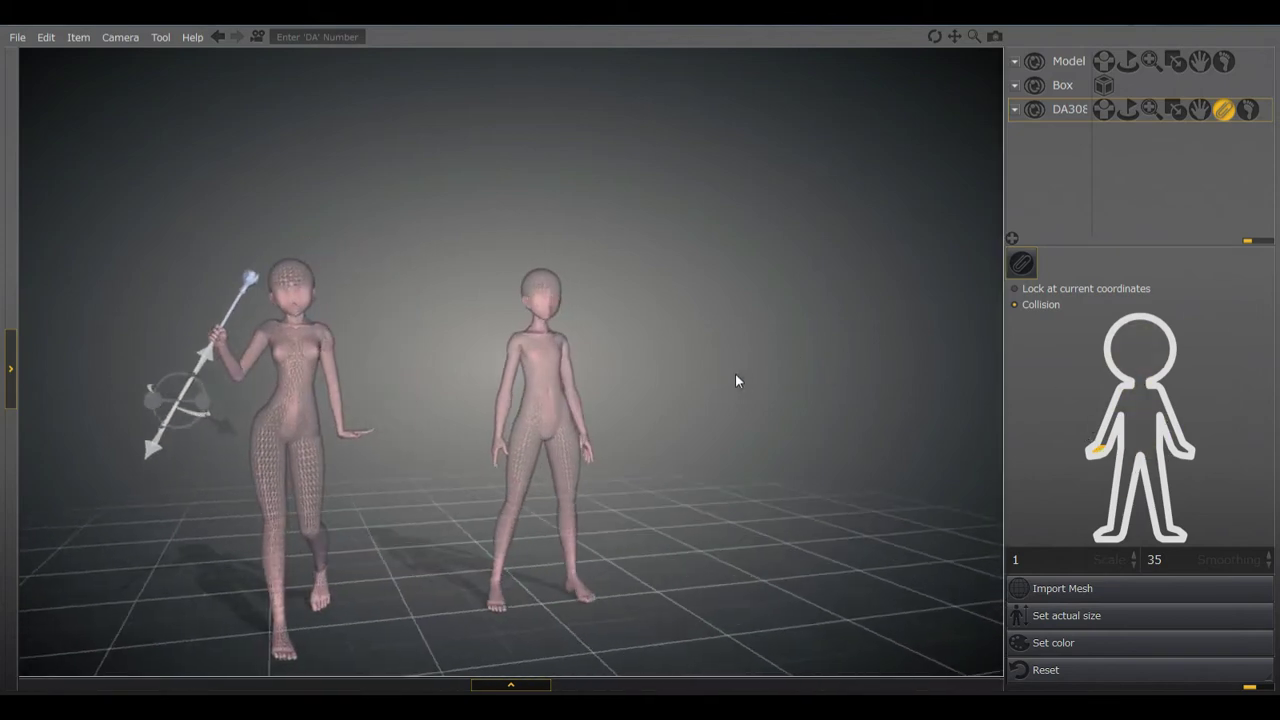
pyautogui.click(1186, 450)
pyautogui.moveTo(437, 517); pyautogui.dragTo(603, 457, button='right')
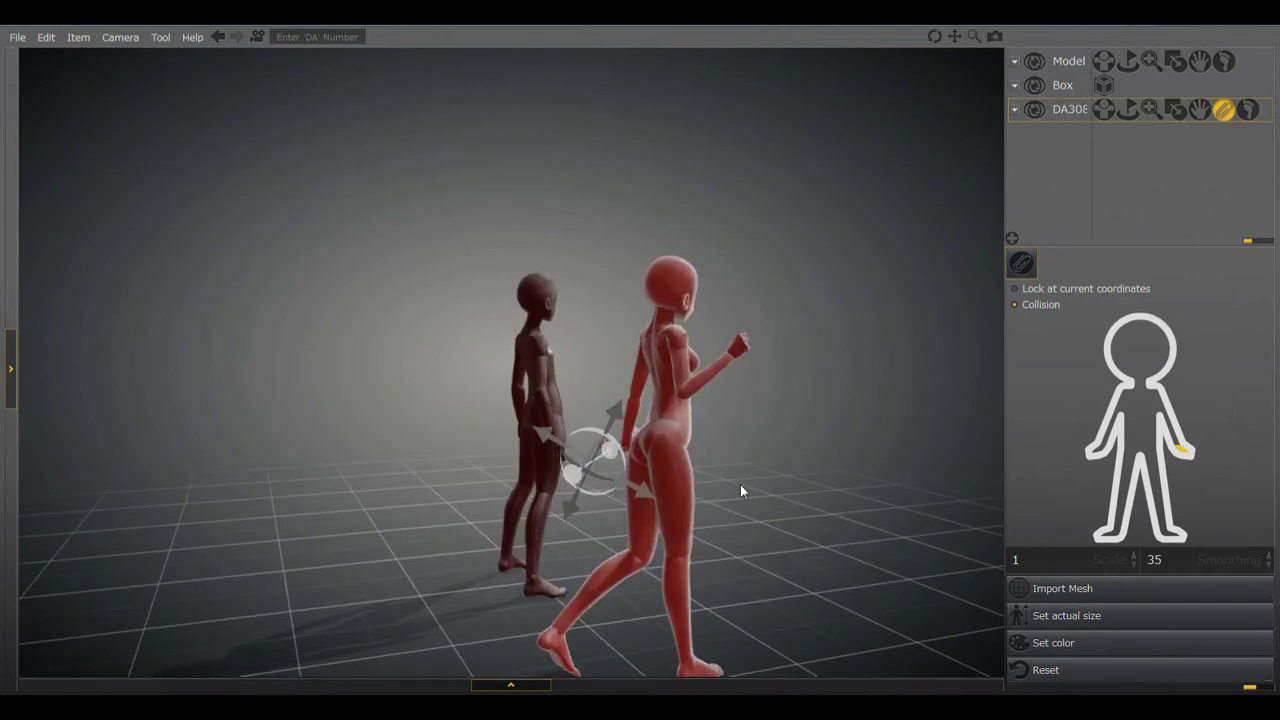
pyautogui.moveTo(767, 482); pyautogui.dragTo(580, 491, button='right')
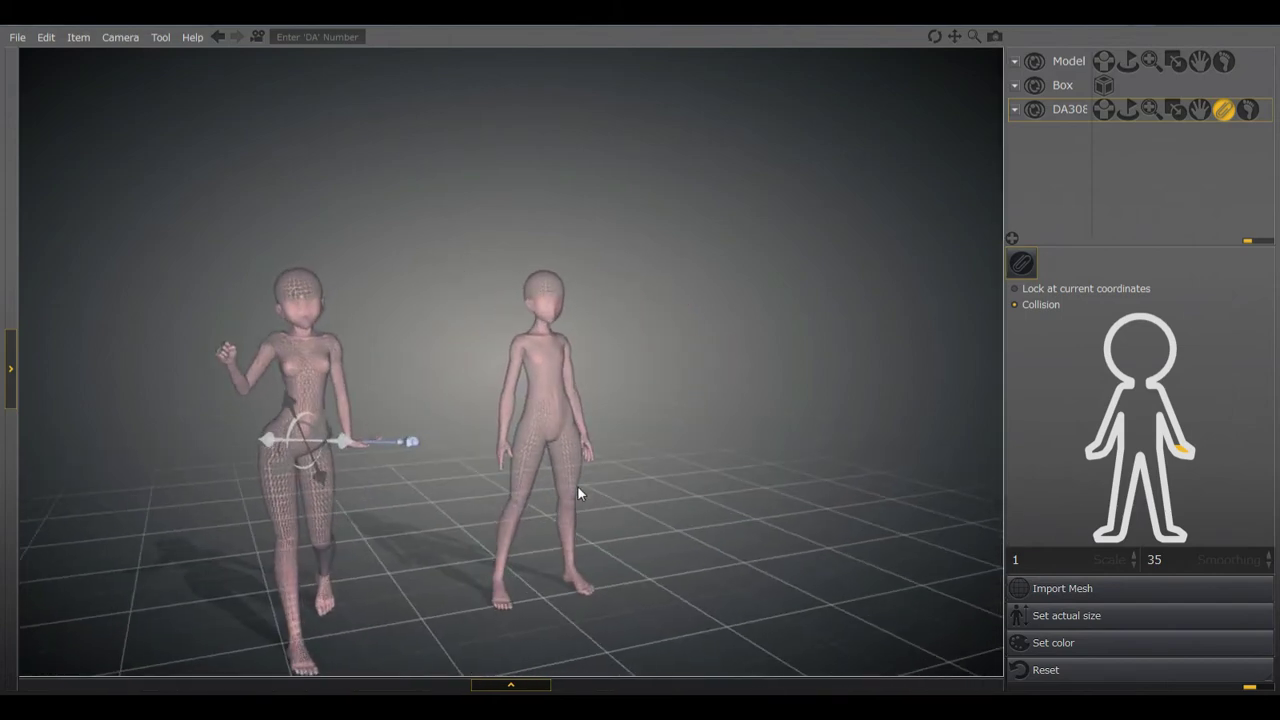
pyautogui.click(1102, 453)
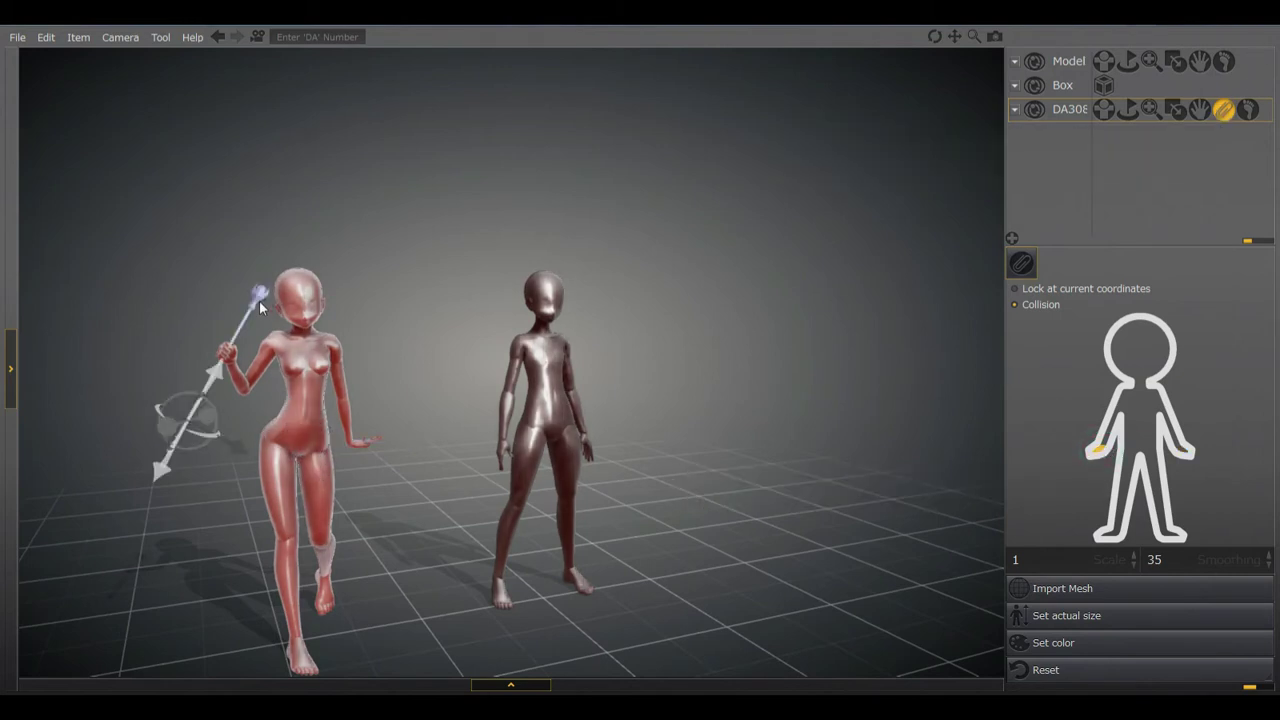
# Copy the DA308 staff attachment and paste it onto the original doll's Model.
pyautogui.rightClick(1226, 112)
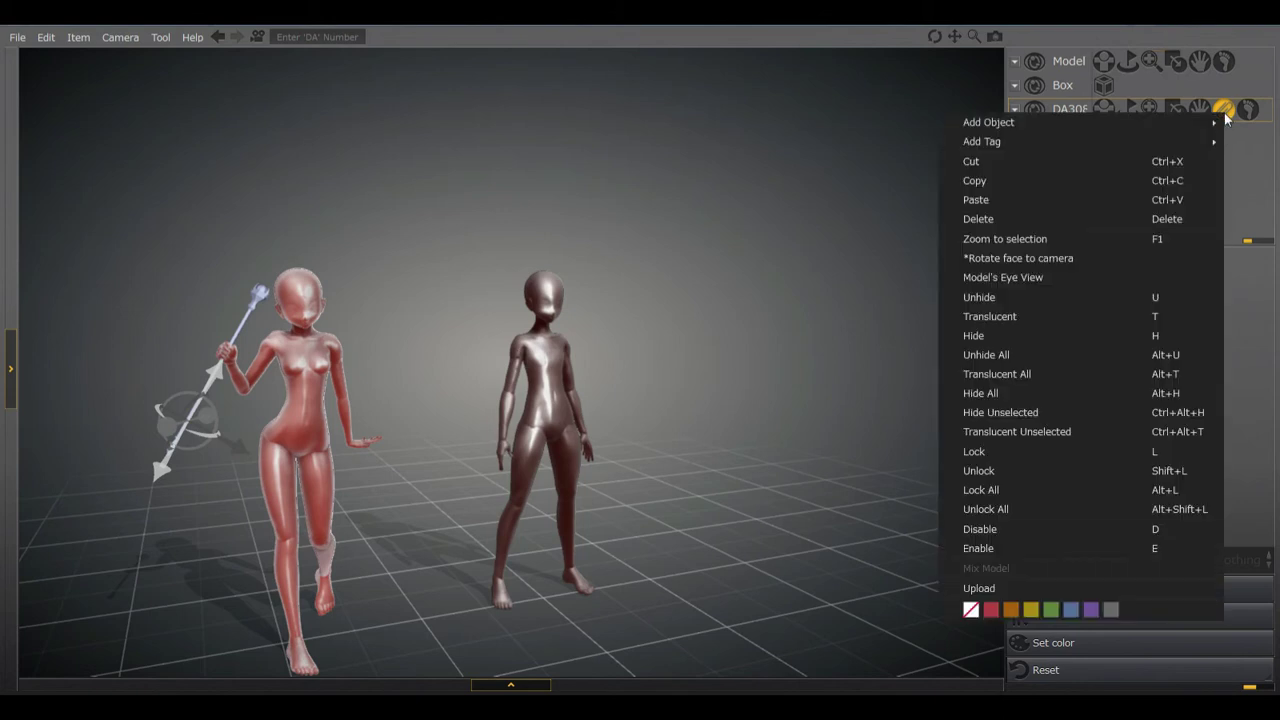
pyautogui.click(1063, 180)
pyautogui.click(1070, 61)
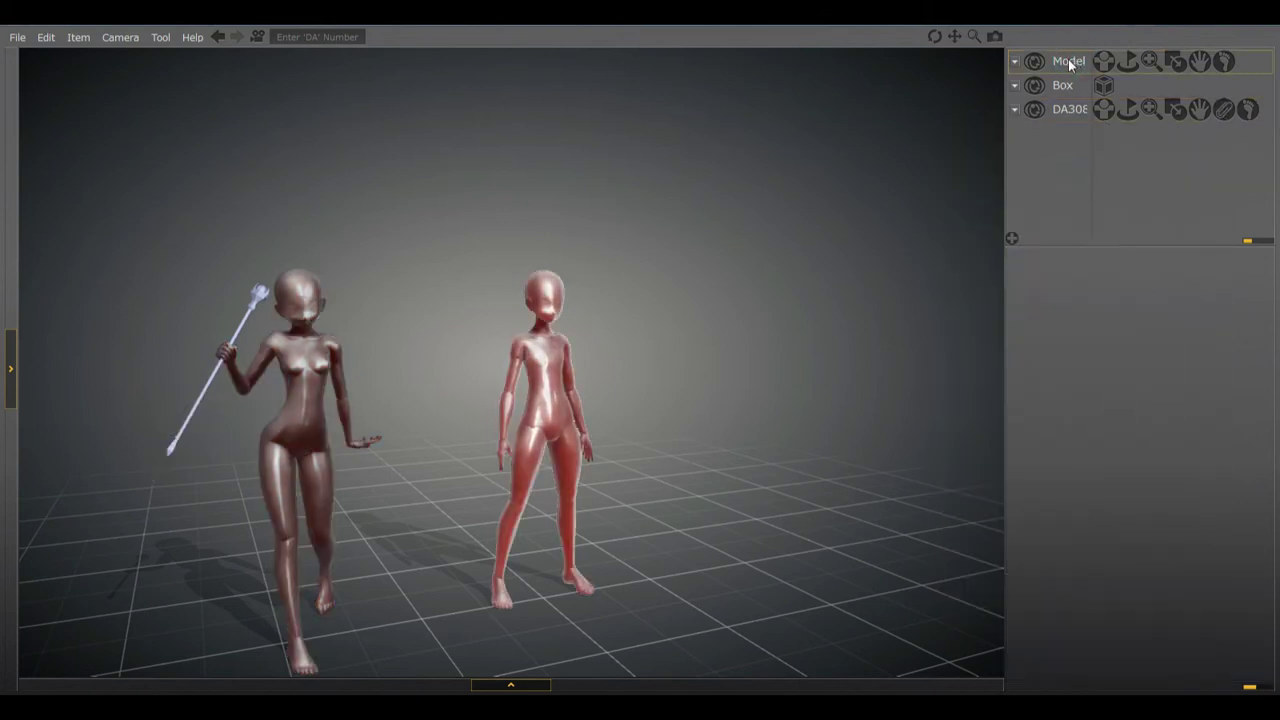
pyautogui.rightClick(1068, 61)
pyautogui.click(918, 153)
# Hide the borrowed DA308 staff-holding figure.
pyautogui.click(1046, 112)
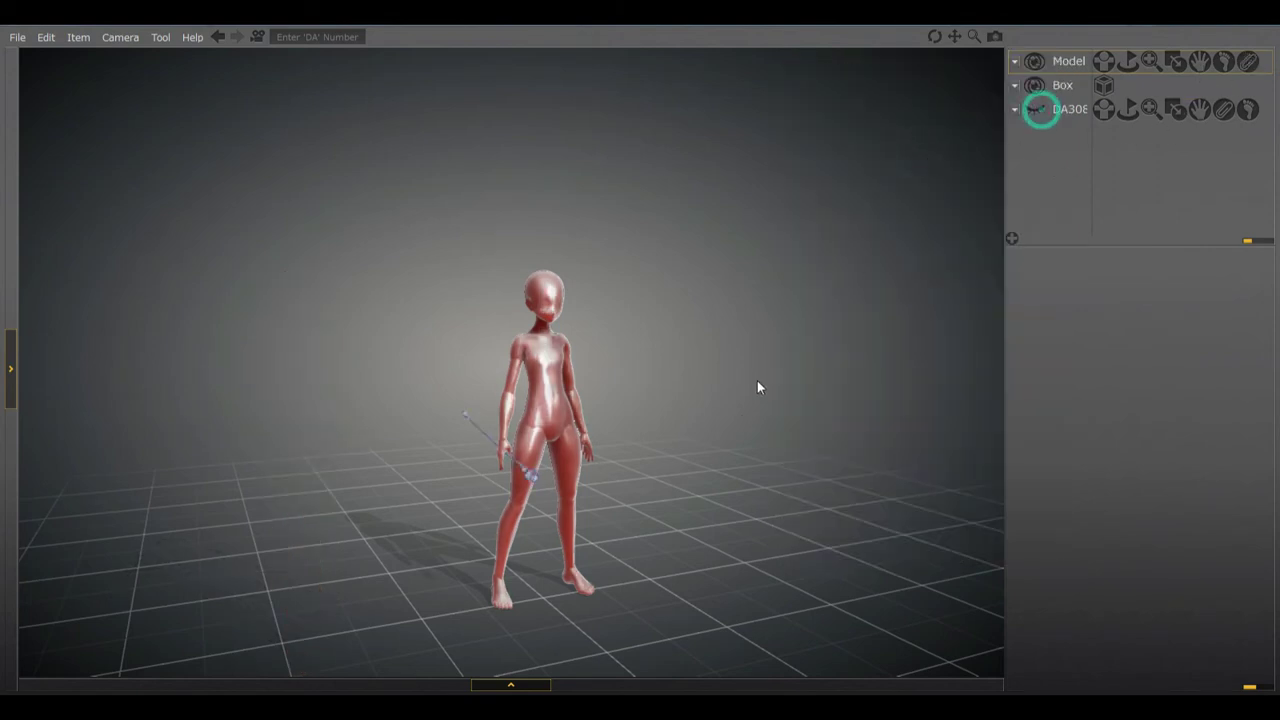
pyautogui.moveTo(748, 404); pyautogui.dragTo(566, 472, button='right')
pyautogui.scroll(10, 553, 469)
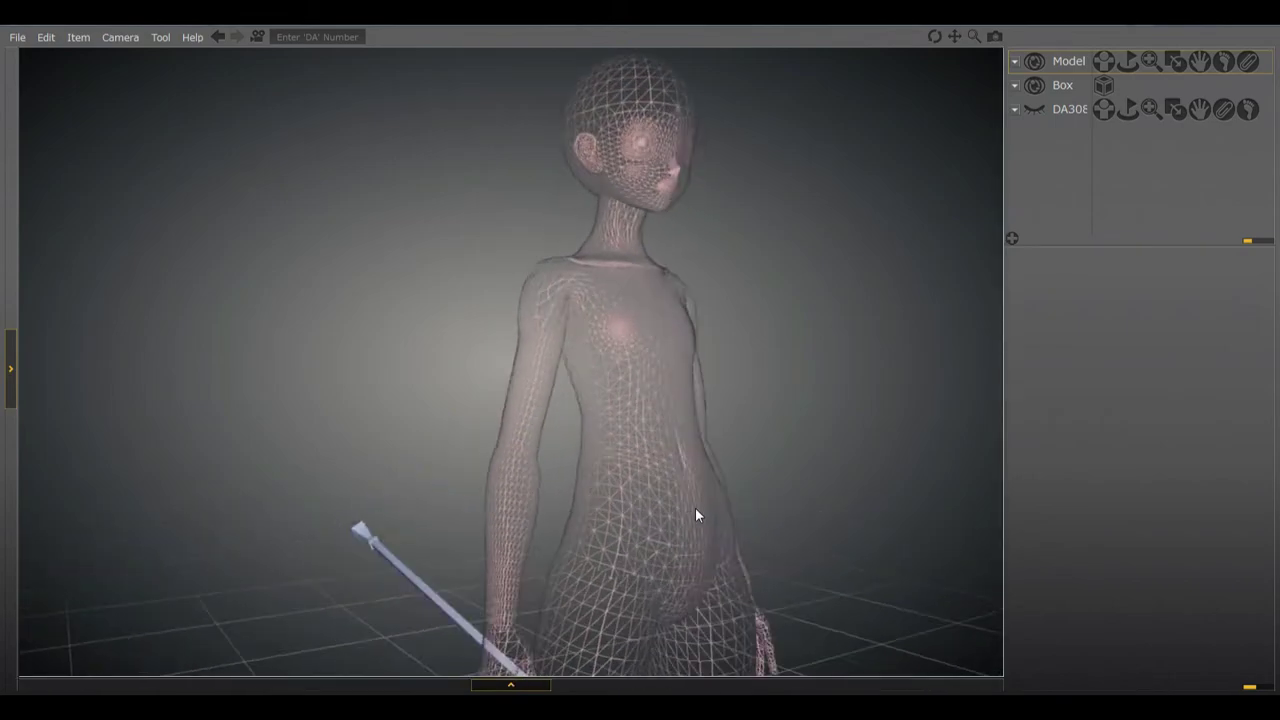
# Swing the doll's staff-holding arm up and out to the side.
pyautogui.moveTo(695, 507); pyautogui.dragTo(663, 378, button='right')
pyautogui.click(606, 352)
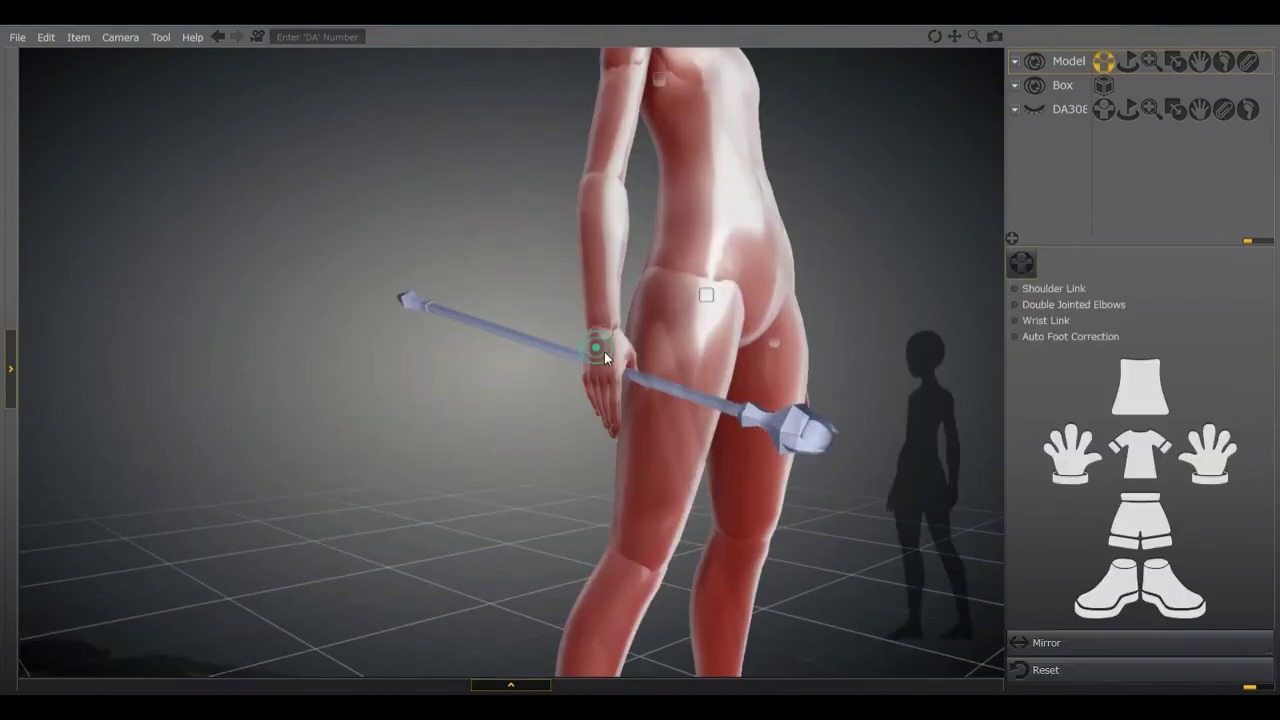
pyautogui.moveTo(606, 335); pyautogui.dragTo(407, 211)
# Try the staff on the hip, head and leg, then reattach it to the hand.
pyautogui.click(1246, 62)
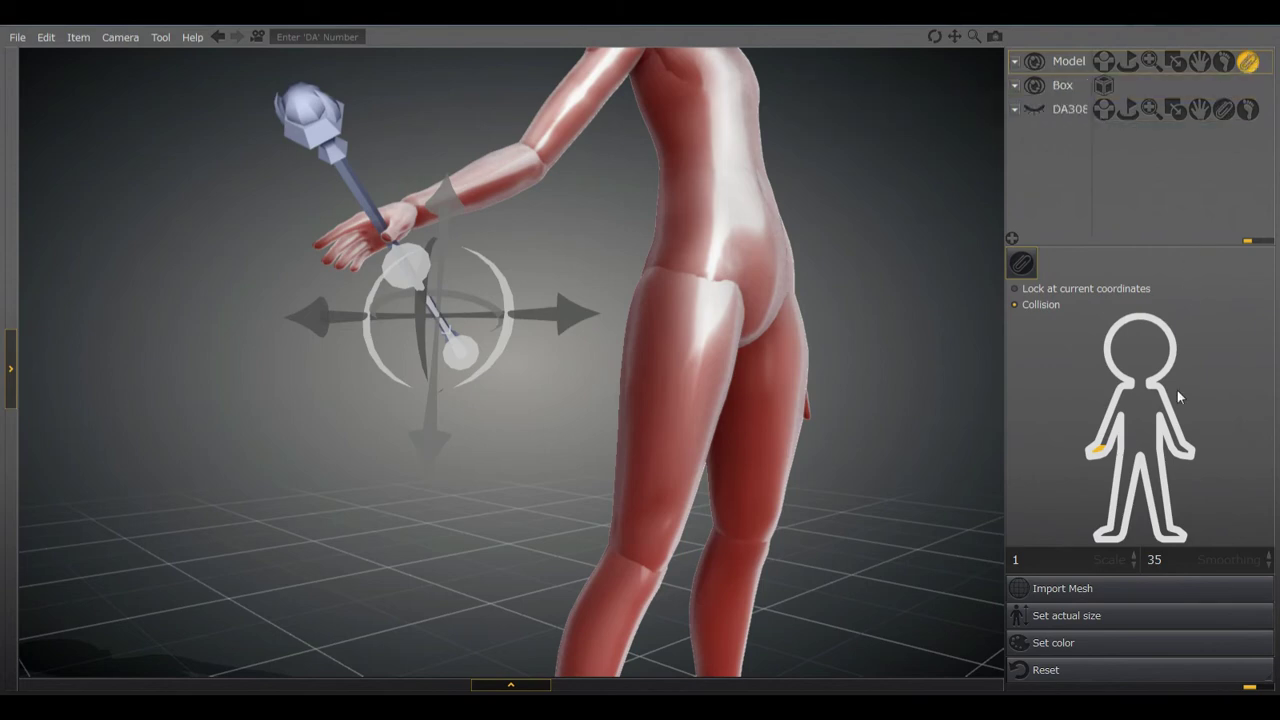
pyautogui.click(1185, 455)
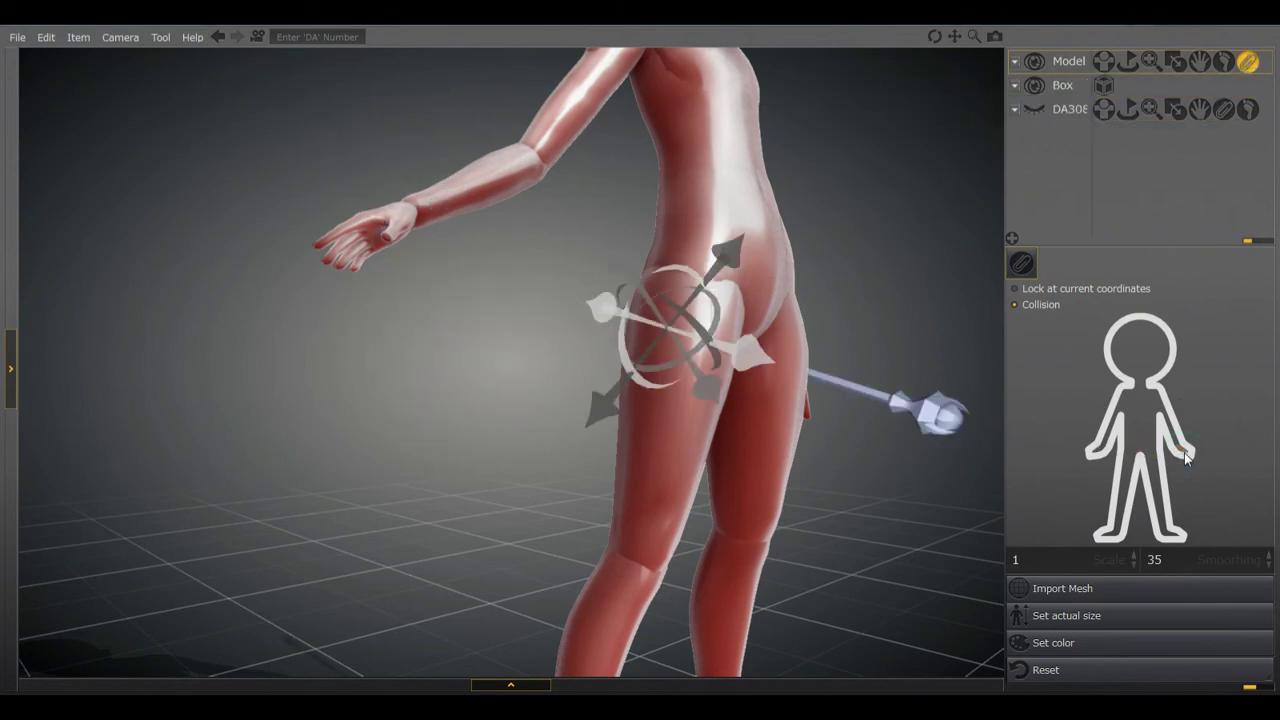
pyautogui.click(1142, 350)
pyautogui.click(1168, 533)
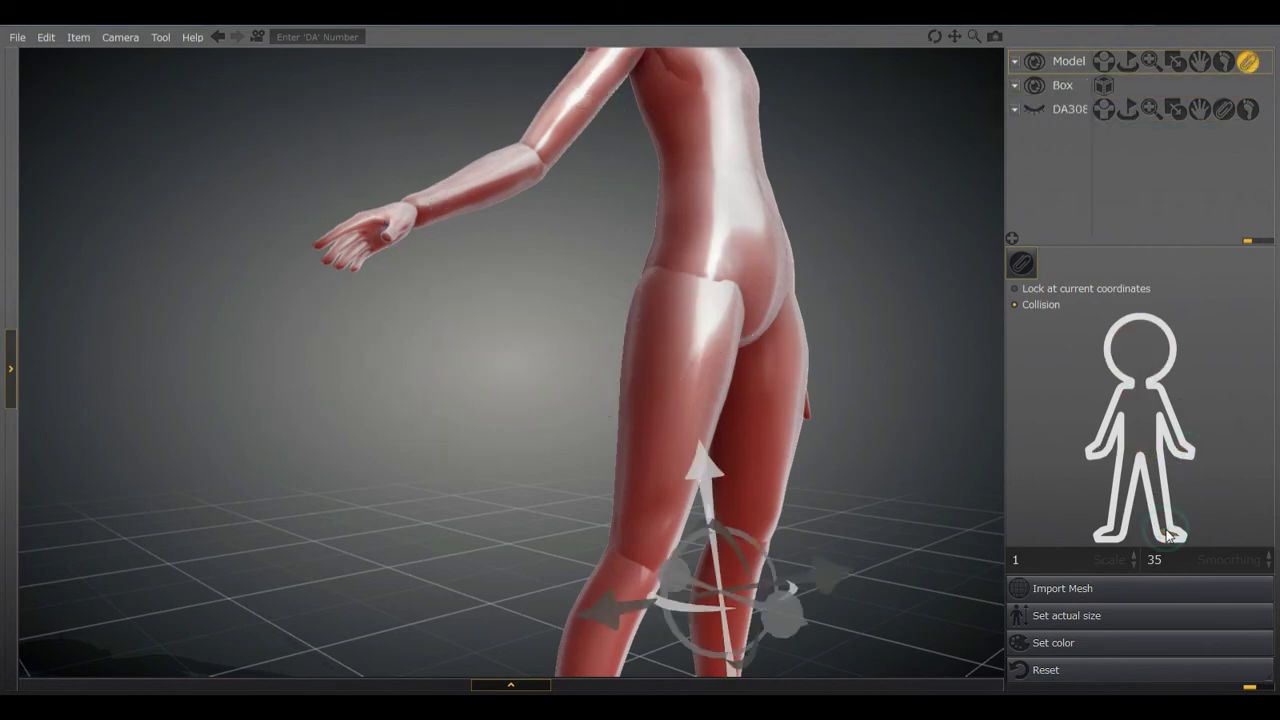
pyautogui.click(1097, 445)
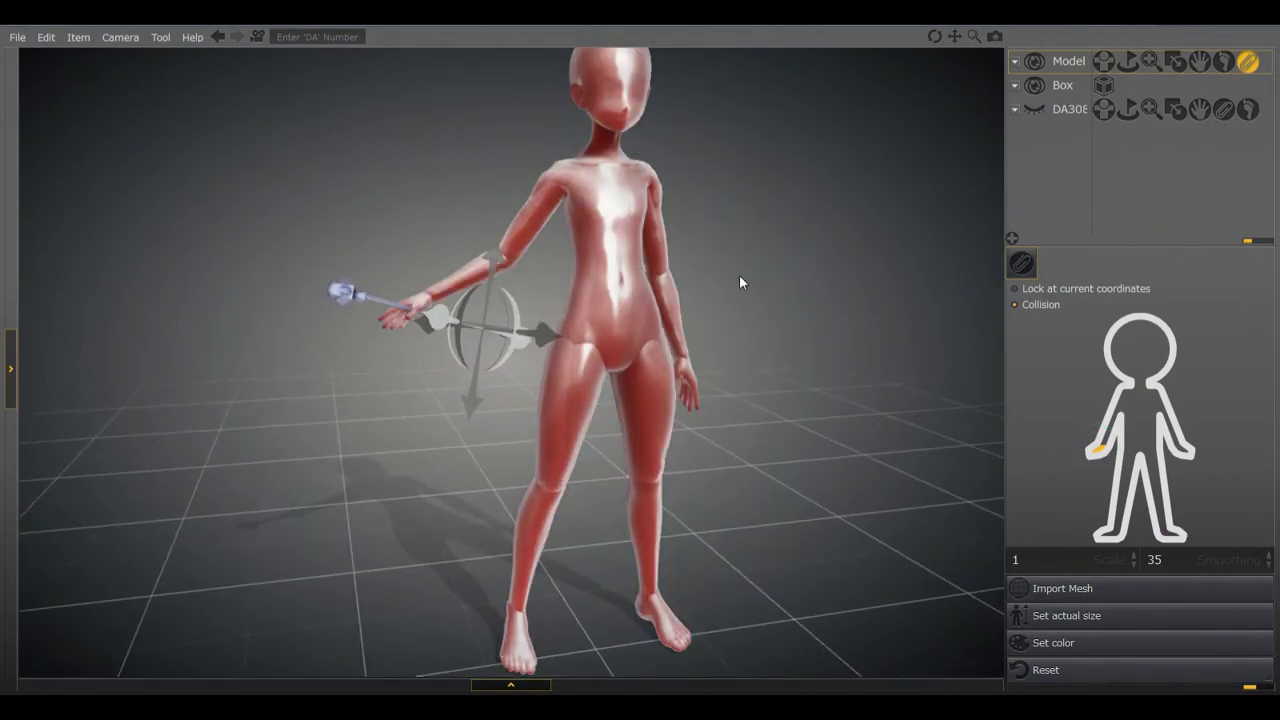
# Delete the doll's staff attachment and reset the doll to a neutral pose.
pyautogui.rightClick(1248, 66)
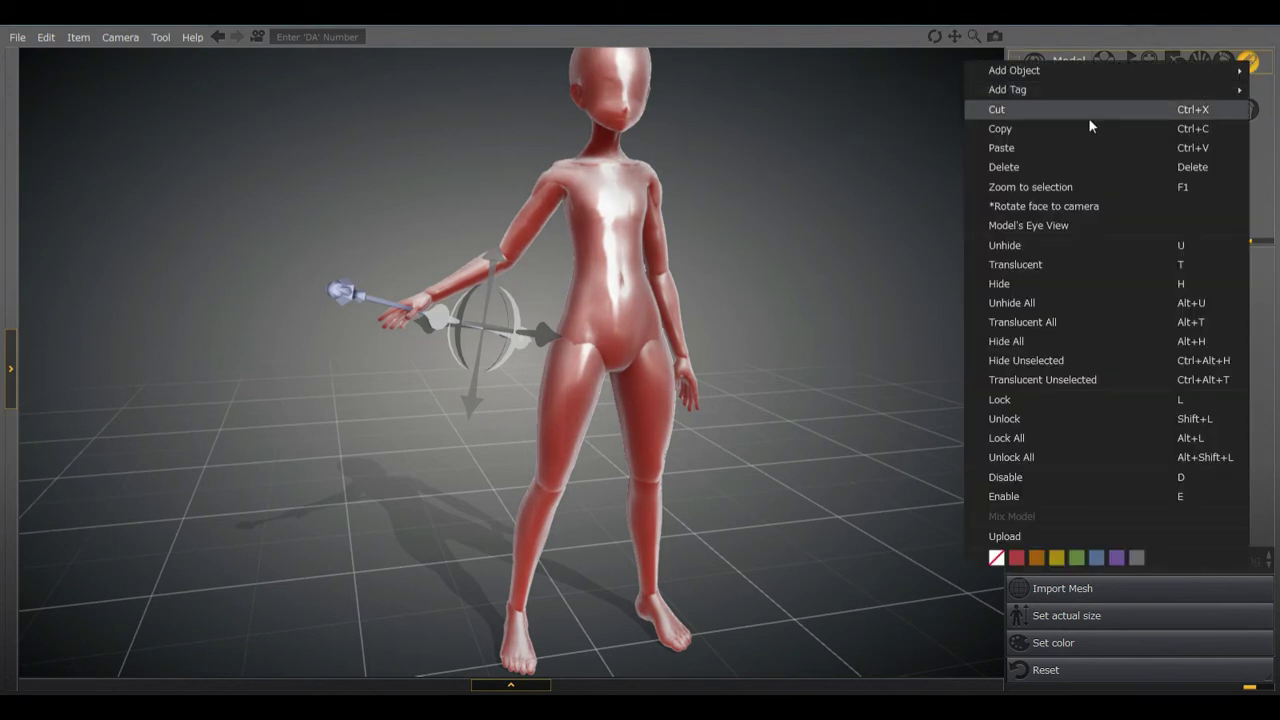
pyautogui.click(1051, 166)
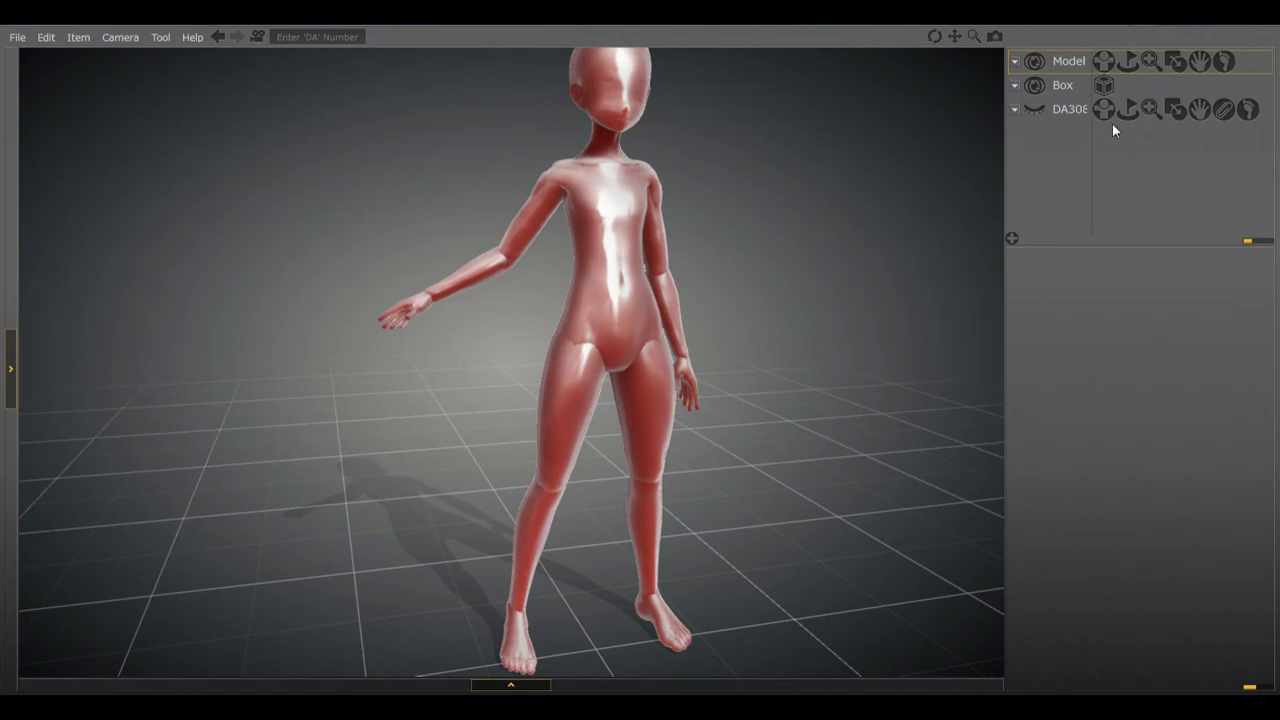
pyautogui.click(1104, 62)
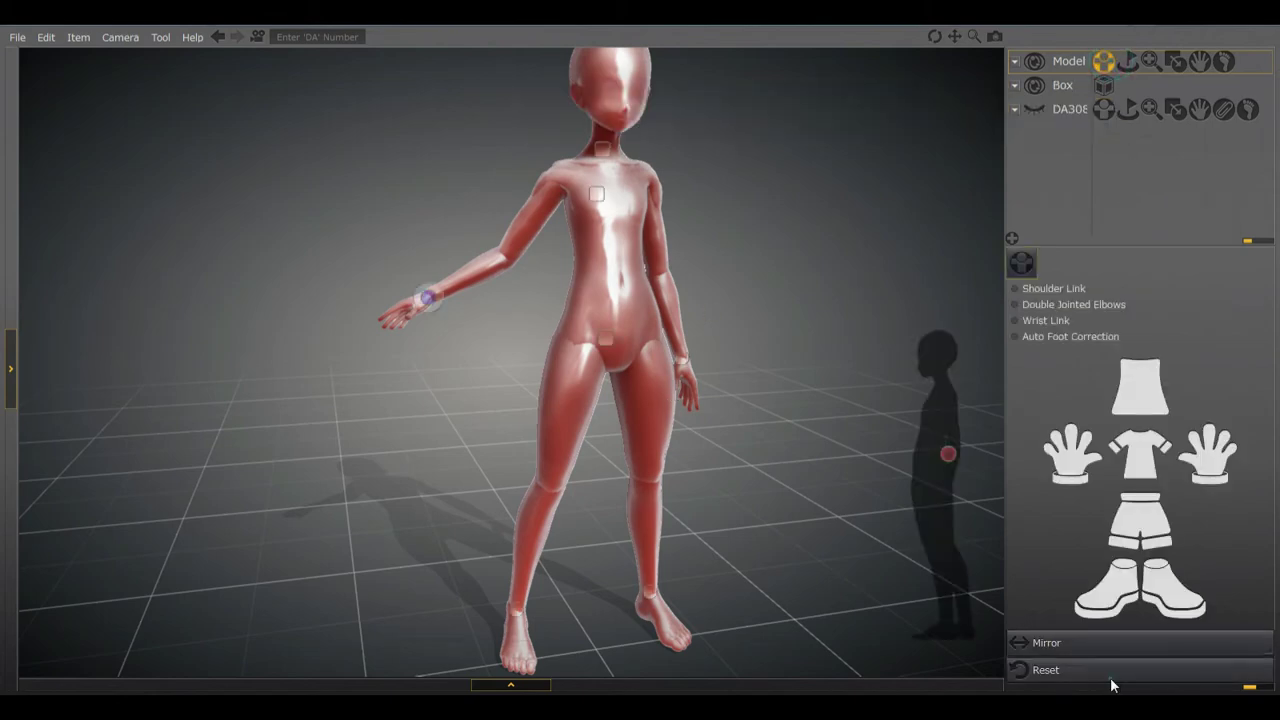
pyautogui.click(1111, 672)
pyautogui.moveTo(806, 277); pyautogui.dragTo(670, 430)
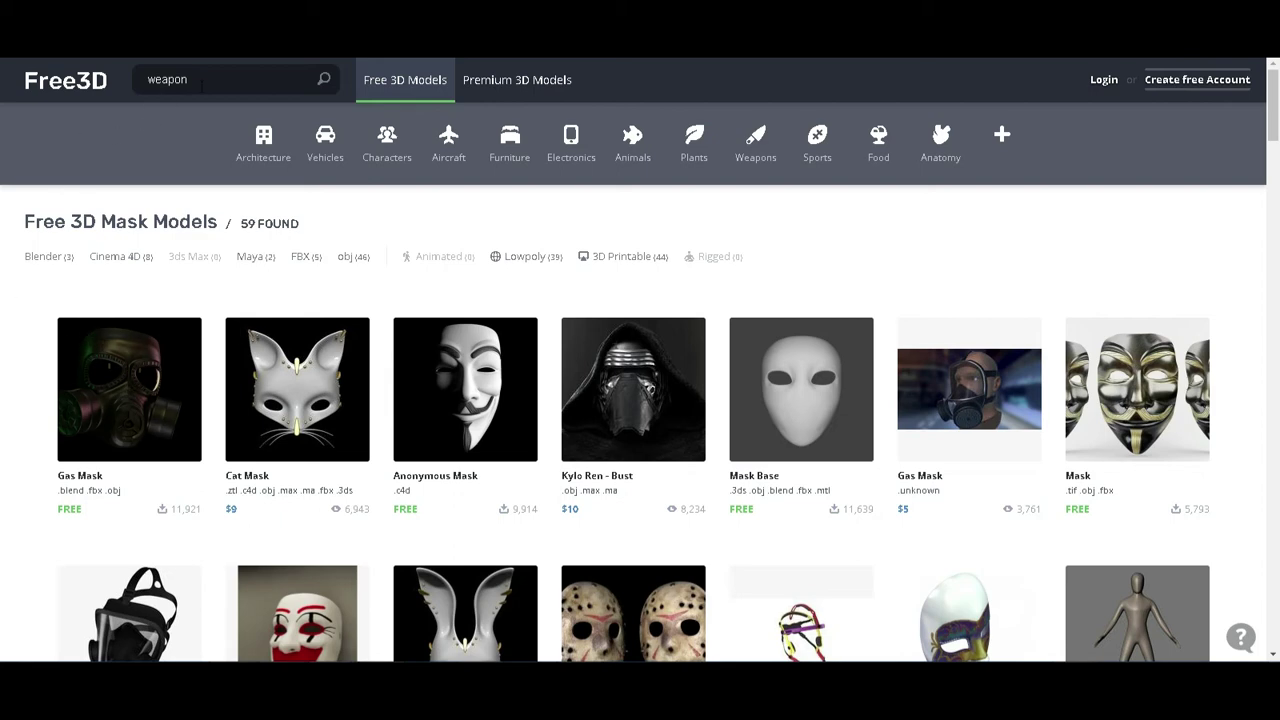
# Search Free3D for 'weapon' to list its 1,591 weapon models.
pyautogui.click(324, 85)
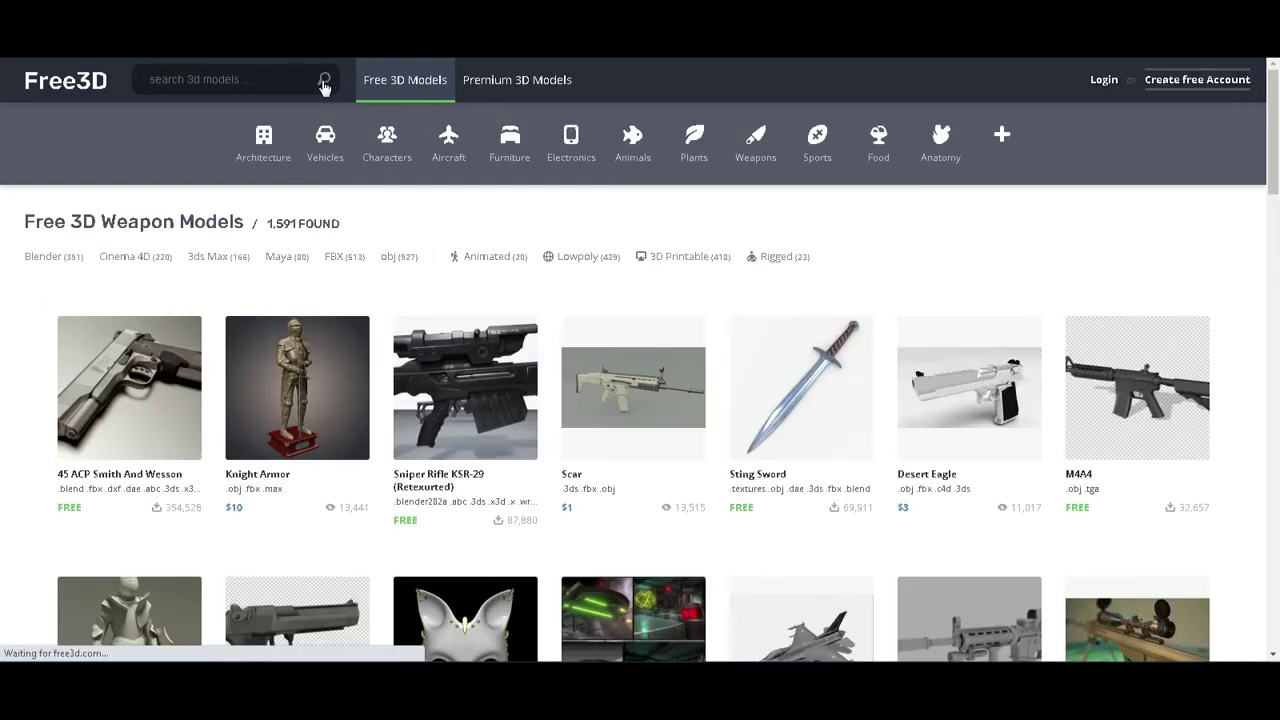
pyautogui.scroll(-3, 872, 352)
pyautogui.scroll(3, 829, 454)
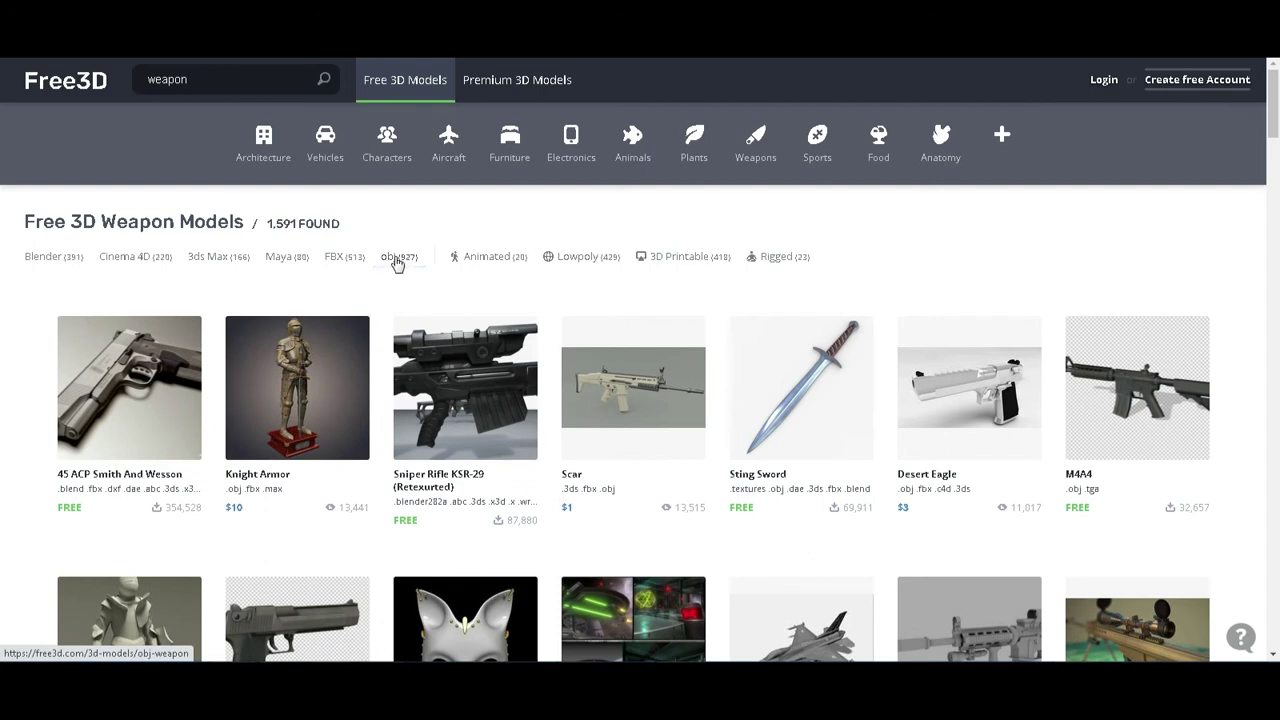
# Filter the weapon results to low-poly models in obj format.
pyautogui.click(396, 258)
pyautogui.click(399, 262)
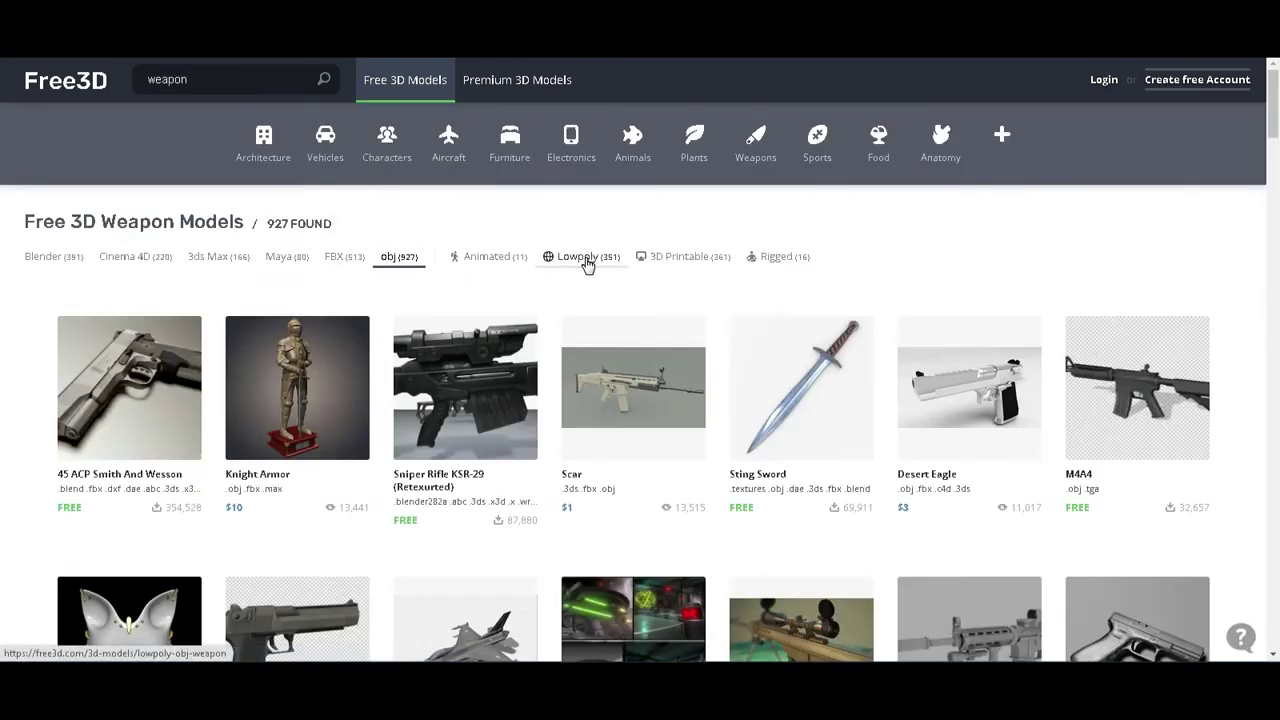
pyautogui.click(580, 257)
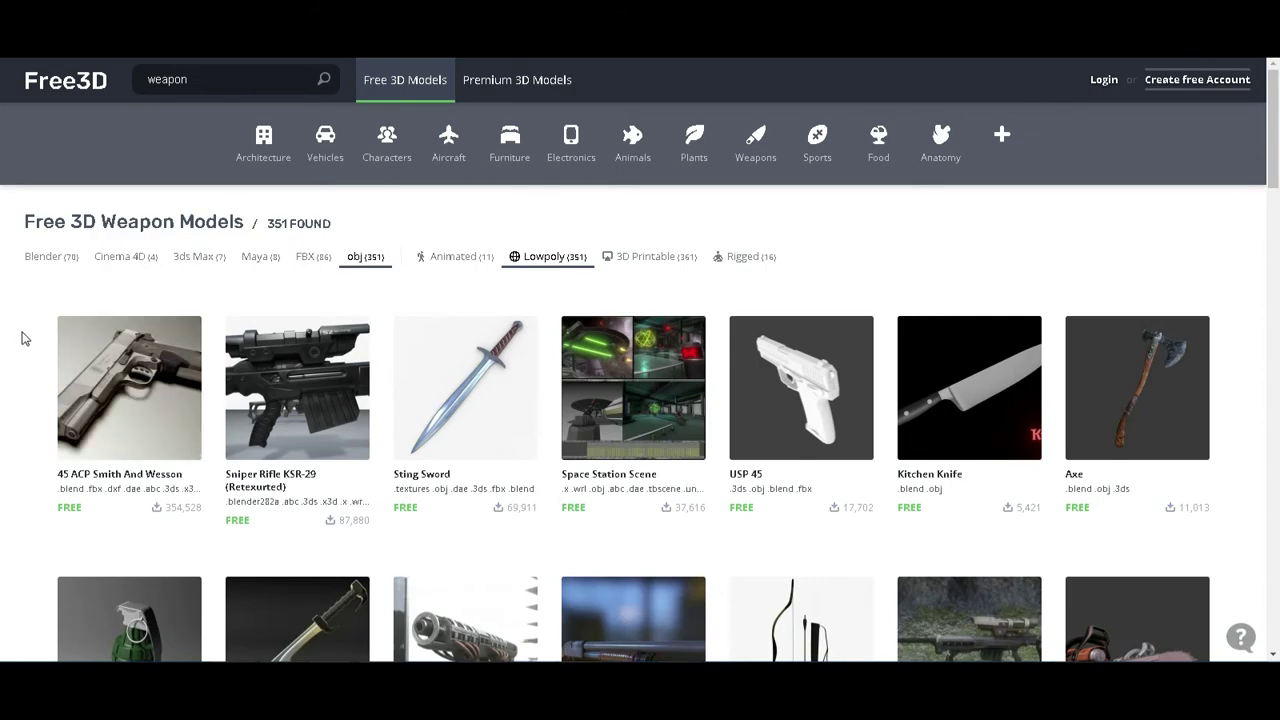
# Scroll down the filtered results and open the Throwing Knife V2 model preview.
pyautogui.scroll(-6, 25, 339)
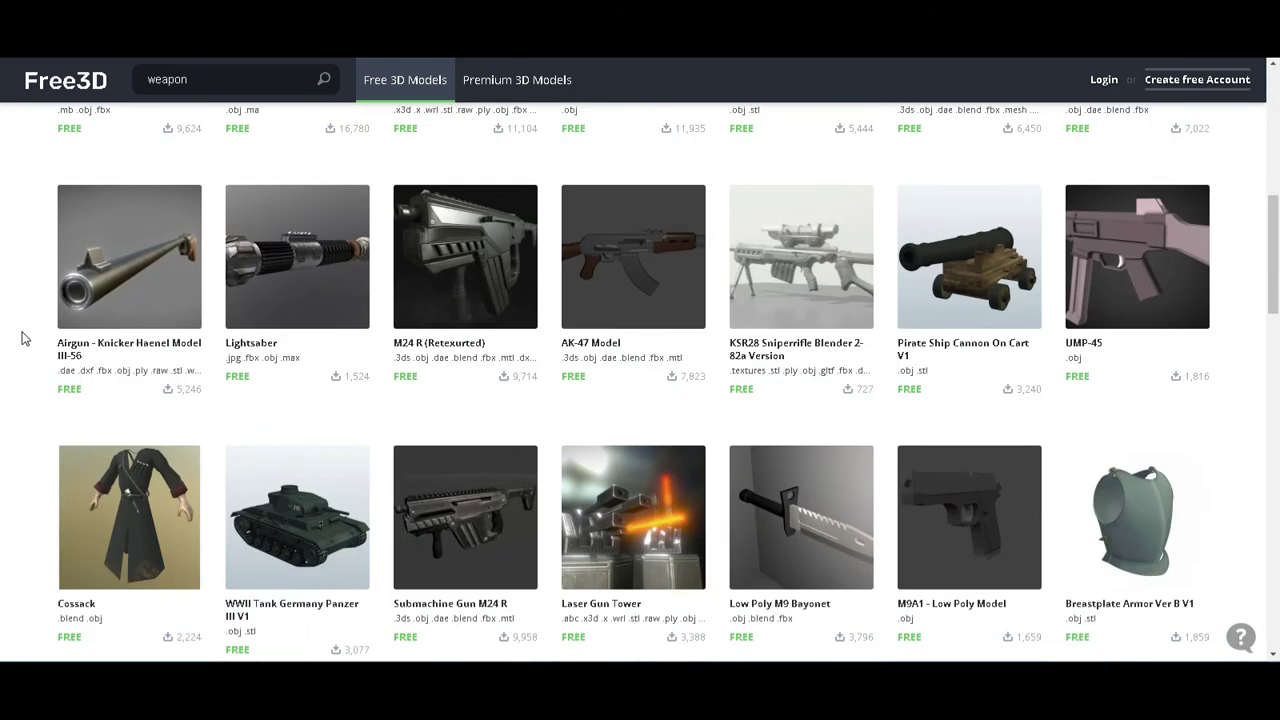
pyautogui.scroll(-5, 25, 339)
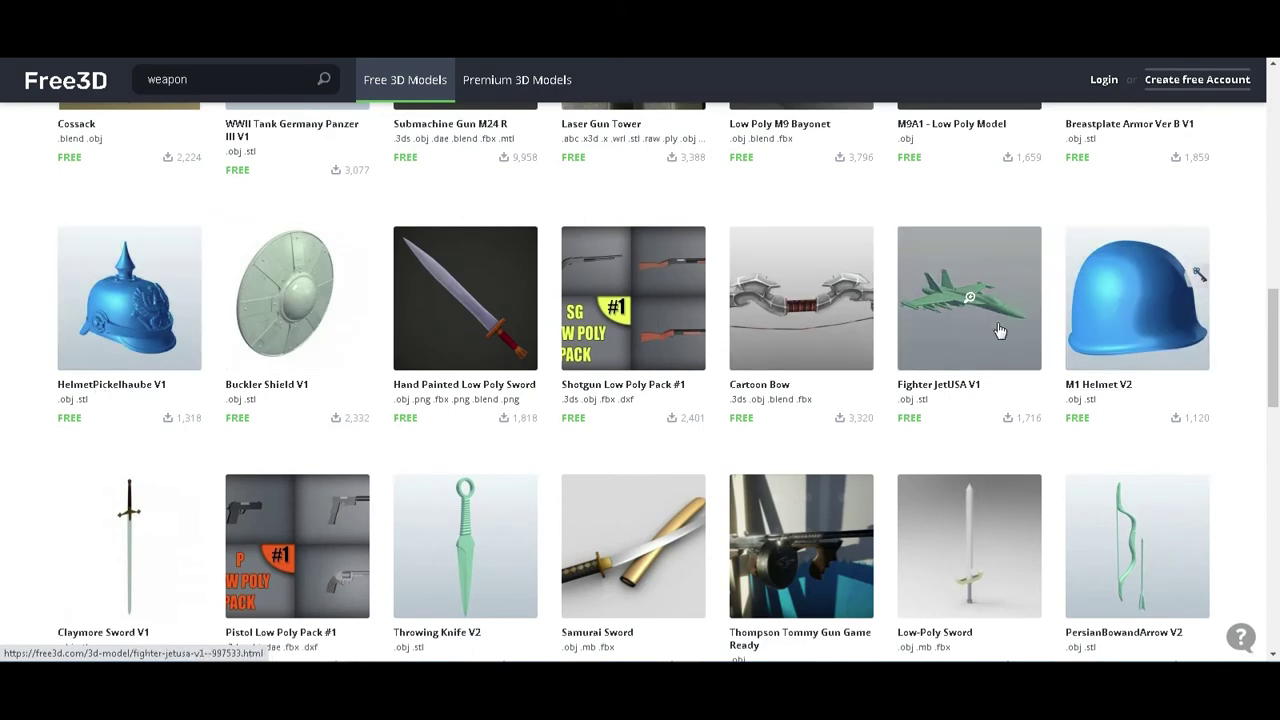
pyautogui.scroll(-2, 60, 445)
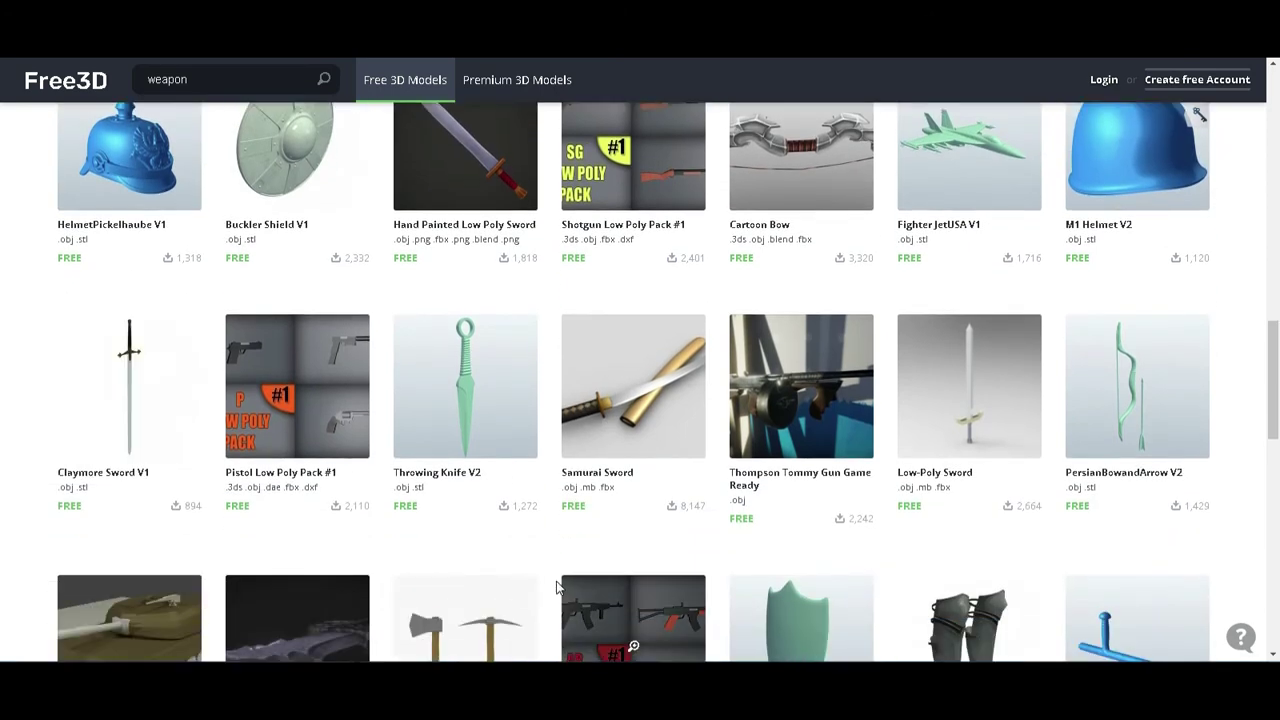
pyautogui.click(500, 366)
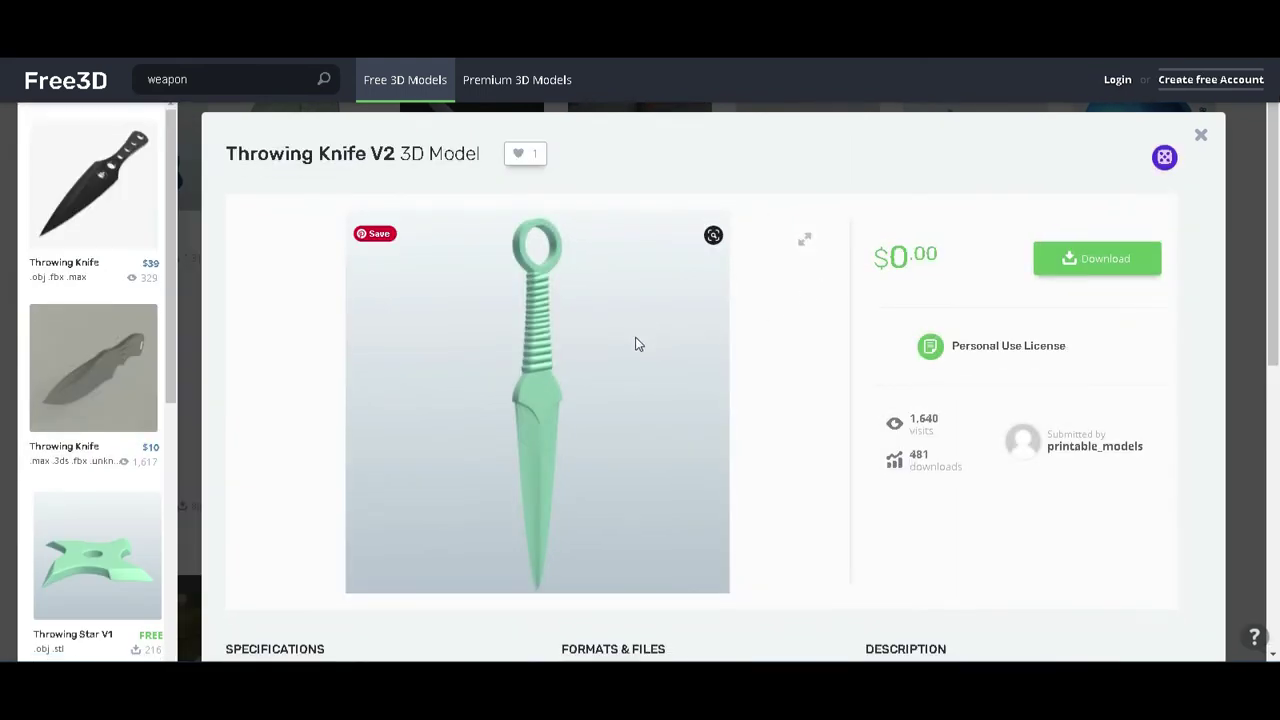
# Look through the Throwing Knife V2 details, then close the popup back to the results grid.
pyautogui.scroll(-2, 636, 343)
pyautogui.scroll(2, 635, 343)
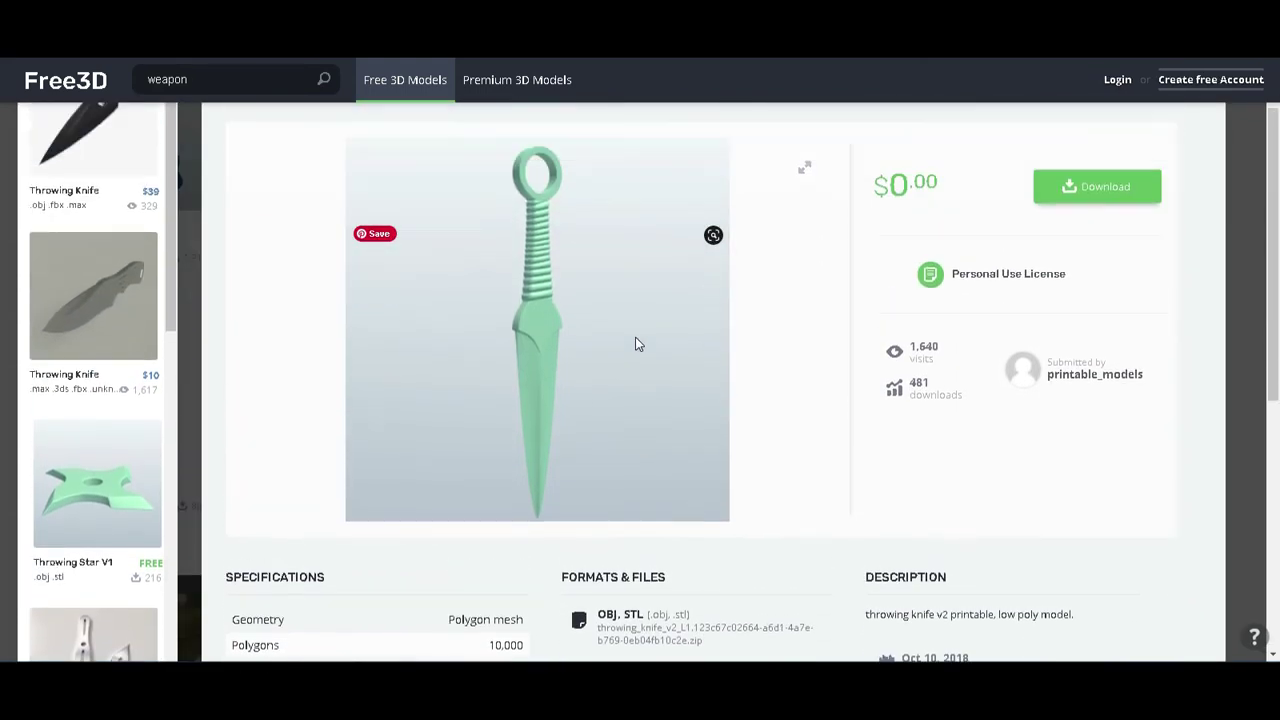
pyautogui.scroll(-3, 480, 457)
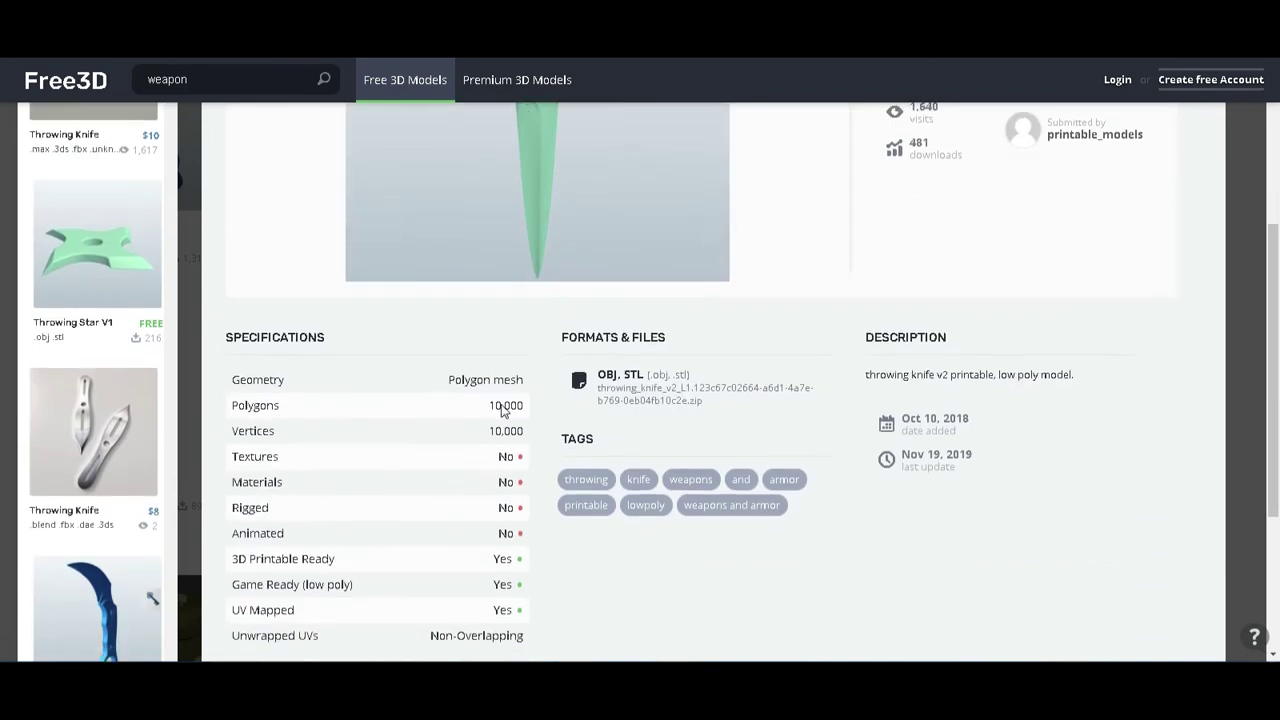
pyautogui.scroll(2, 567, 369)
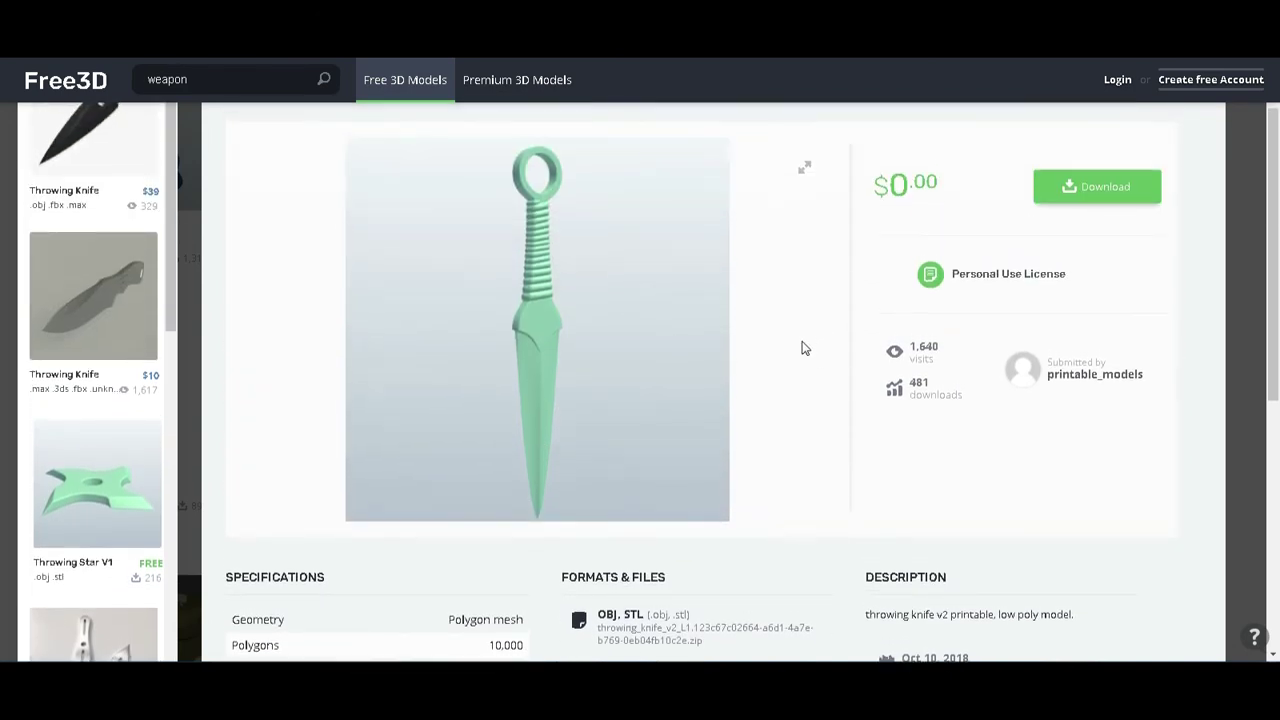
pyautogui.scroll(1, 792, 350)
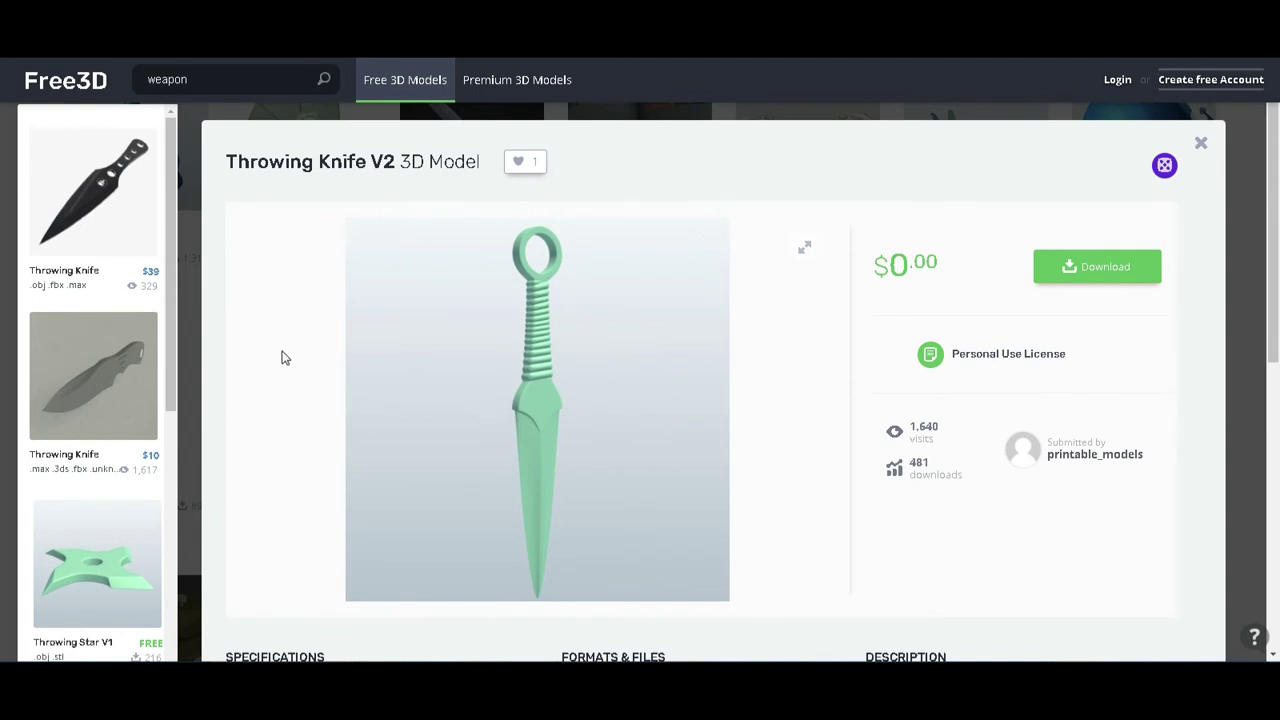
pyautogui.click(1201, 143)
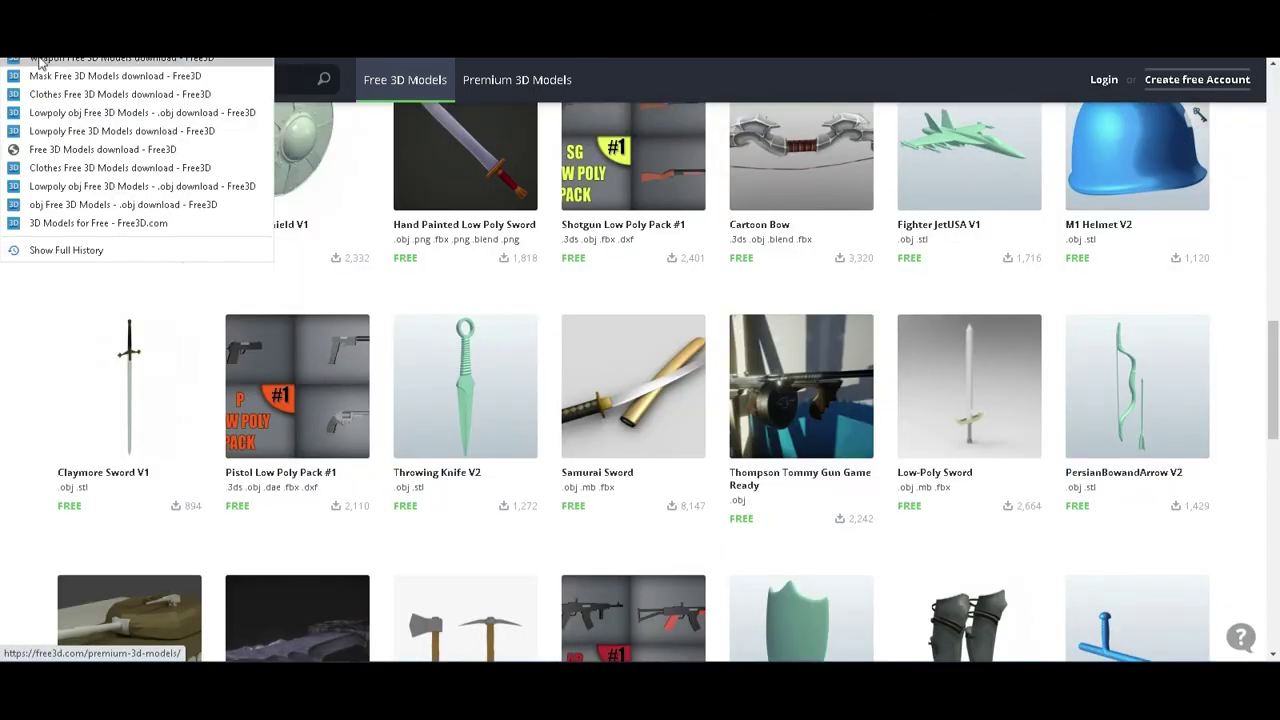
# Go back to the mask results, open Mask Base and list its t3r5gzryp91c-Mask.rar download.
pyautogui.click(40, 77)
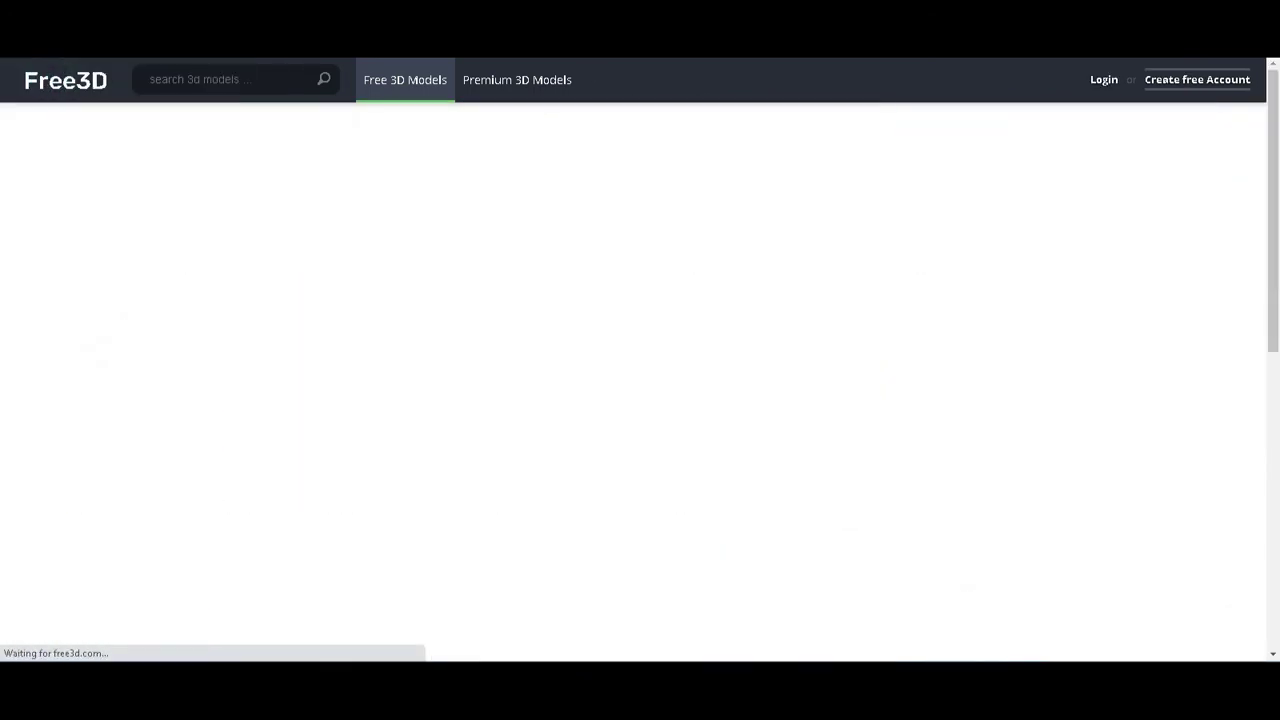
pyautogui.scroll(-1, 887, 181)
pyautogui.scroll(-2, 887, 181)
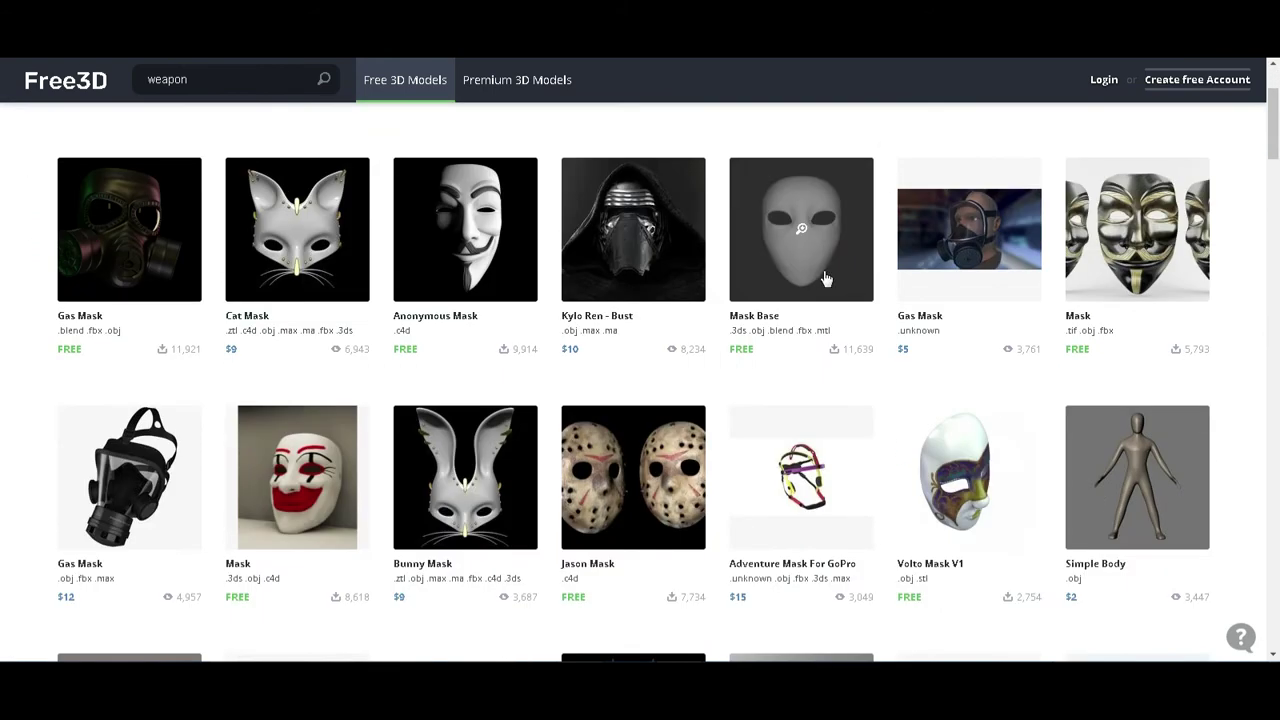
pyautogui.click(841, 245)
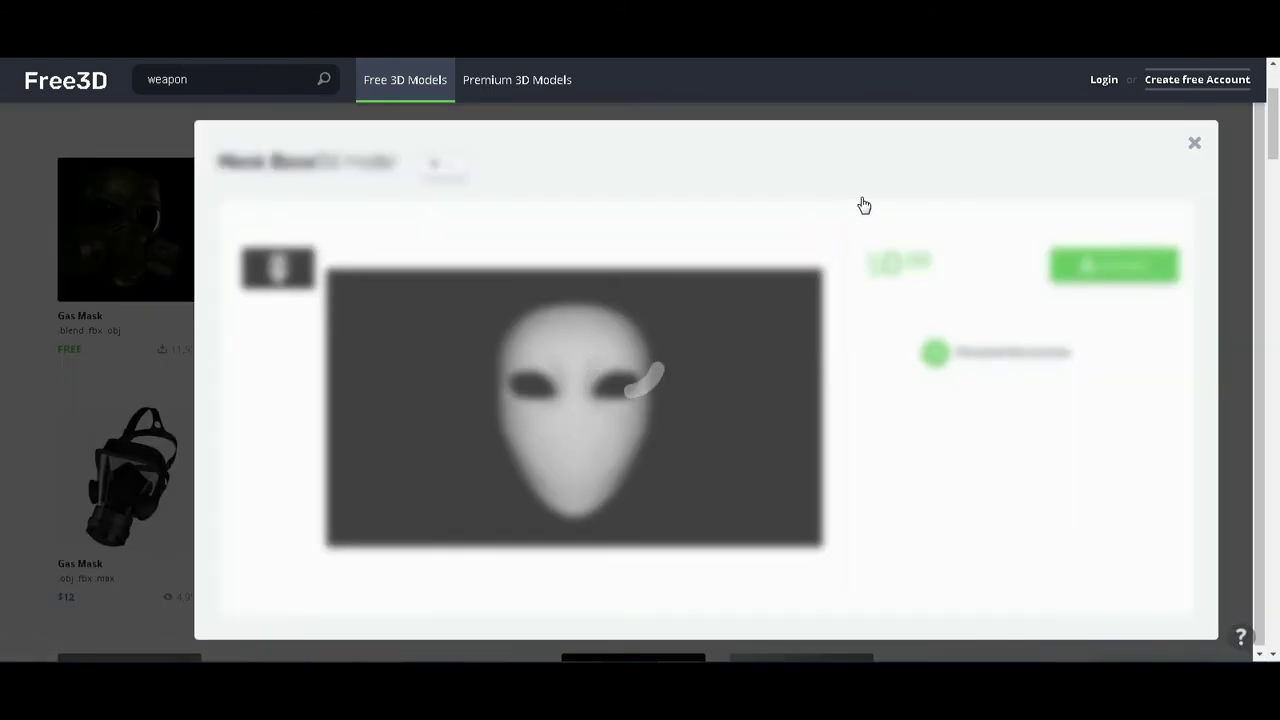
pyautogui.click(1100, 262)
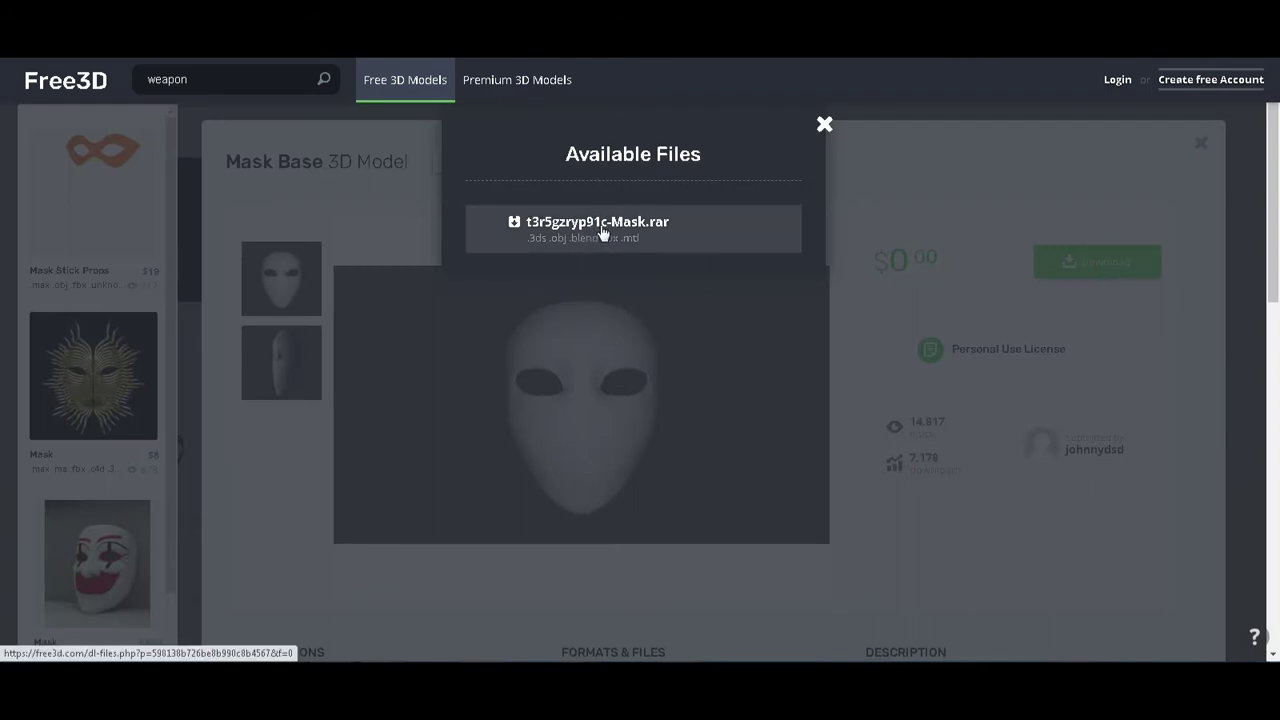
# Bring the Mask.rar WinRAR window forward and move it toward the screen centre.
pyautogui.moveTo(1076, 690)
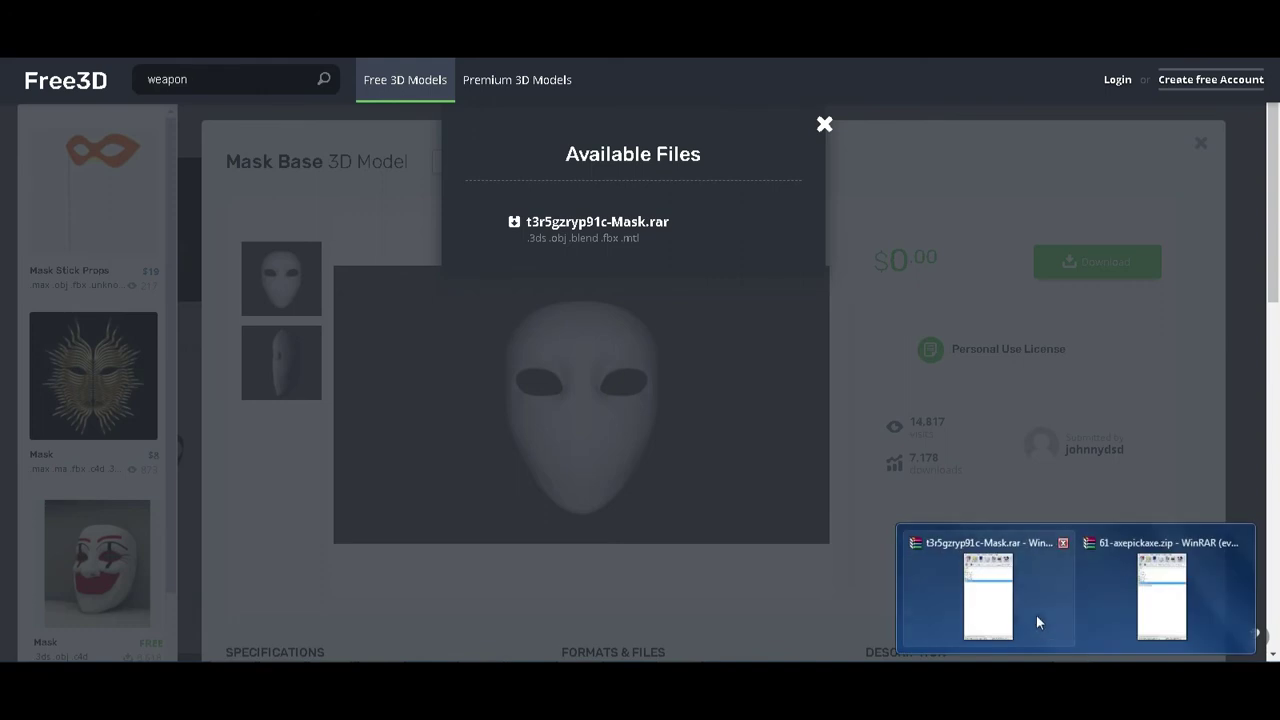
pyautogui.click(972, 588)
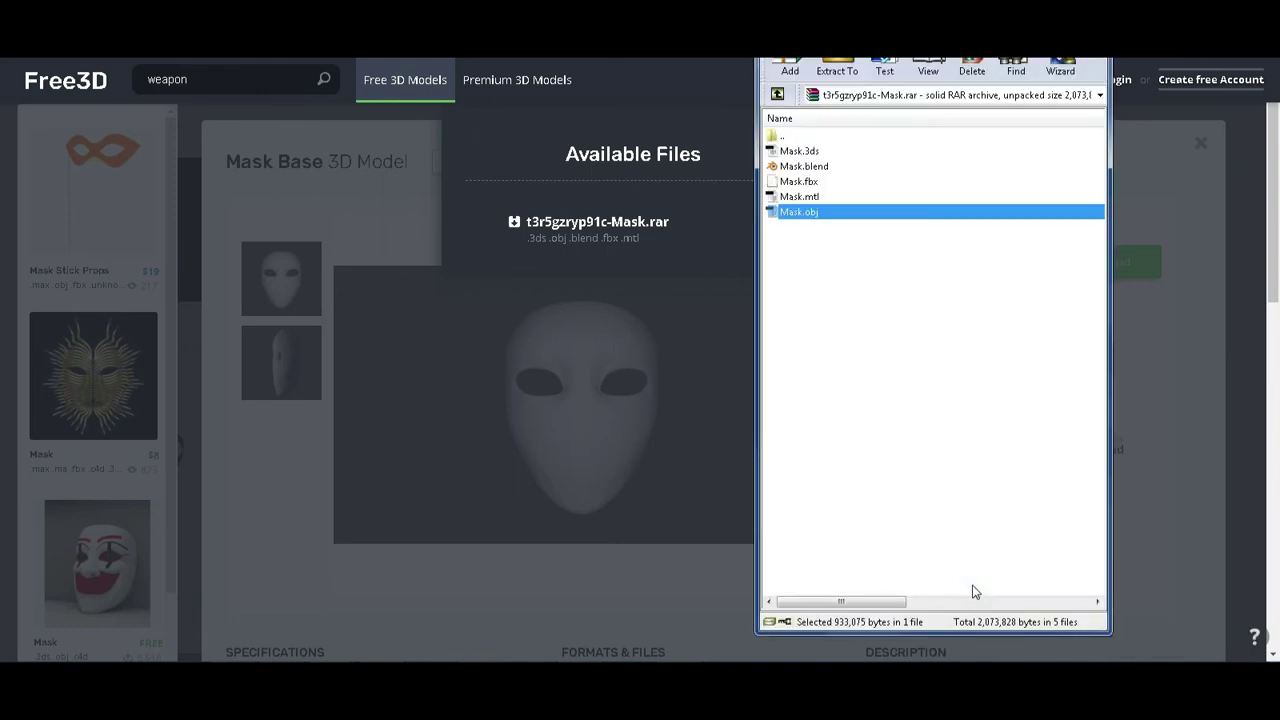
pyautogui.moveTo(900, 57); pyautogui.dragTo(732, 60)
# Select Mask.obj in the archive and start extracting it.
pyautogui.click(632, 155)
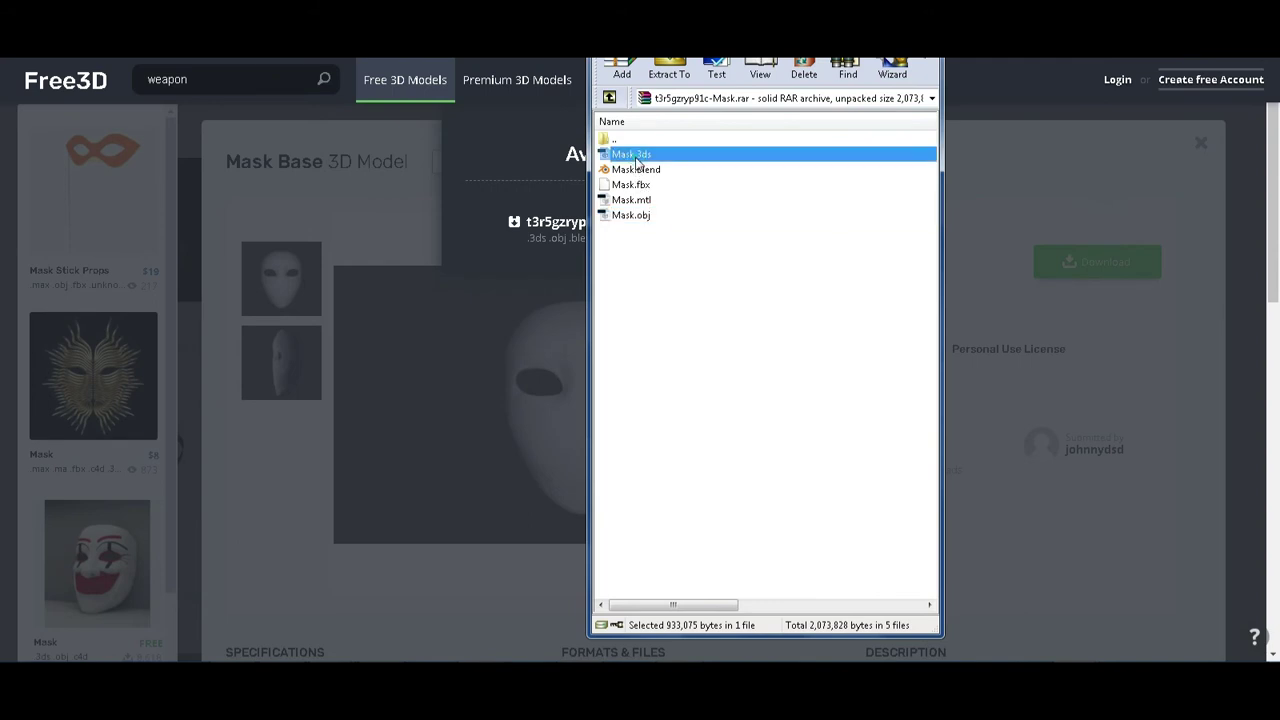
pyautogui.click(640, 169)
pyautogui.click(641, 200)
pyautogui.click(641, 156)
pyautogui.click(660, 170)
pyautogui.click(639, 216)
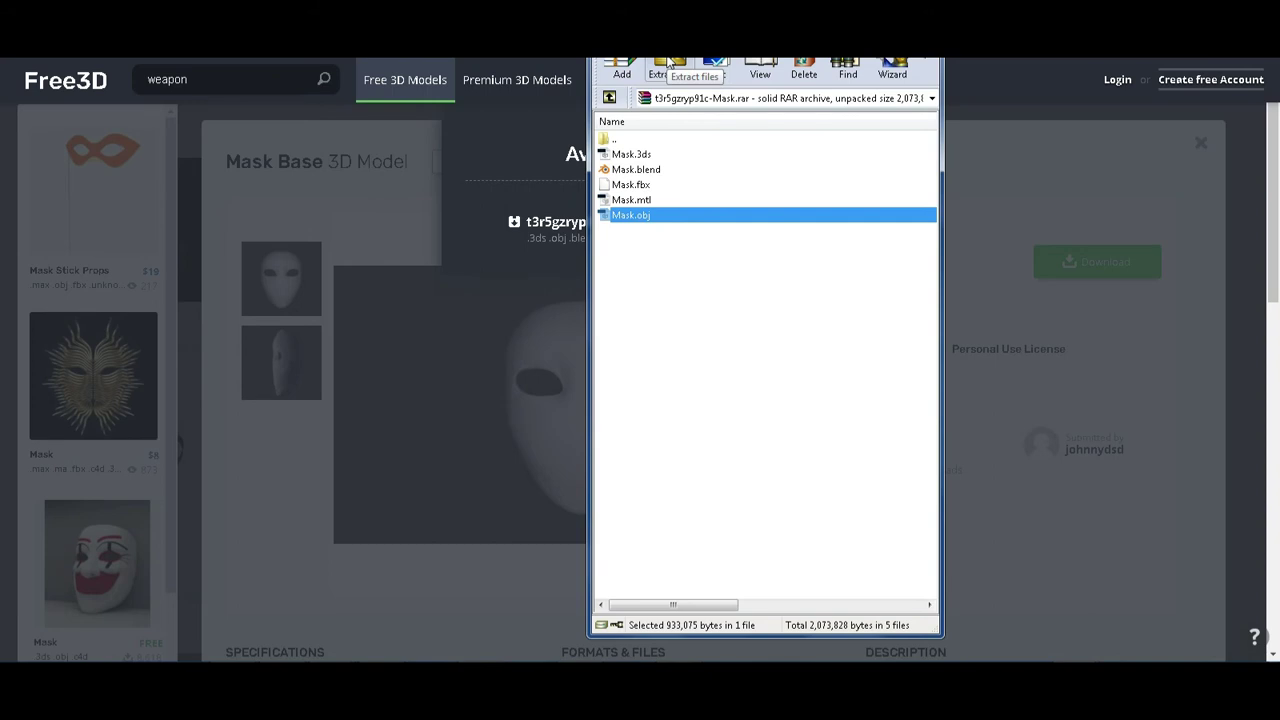
pyautogui.click(669, 62)
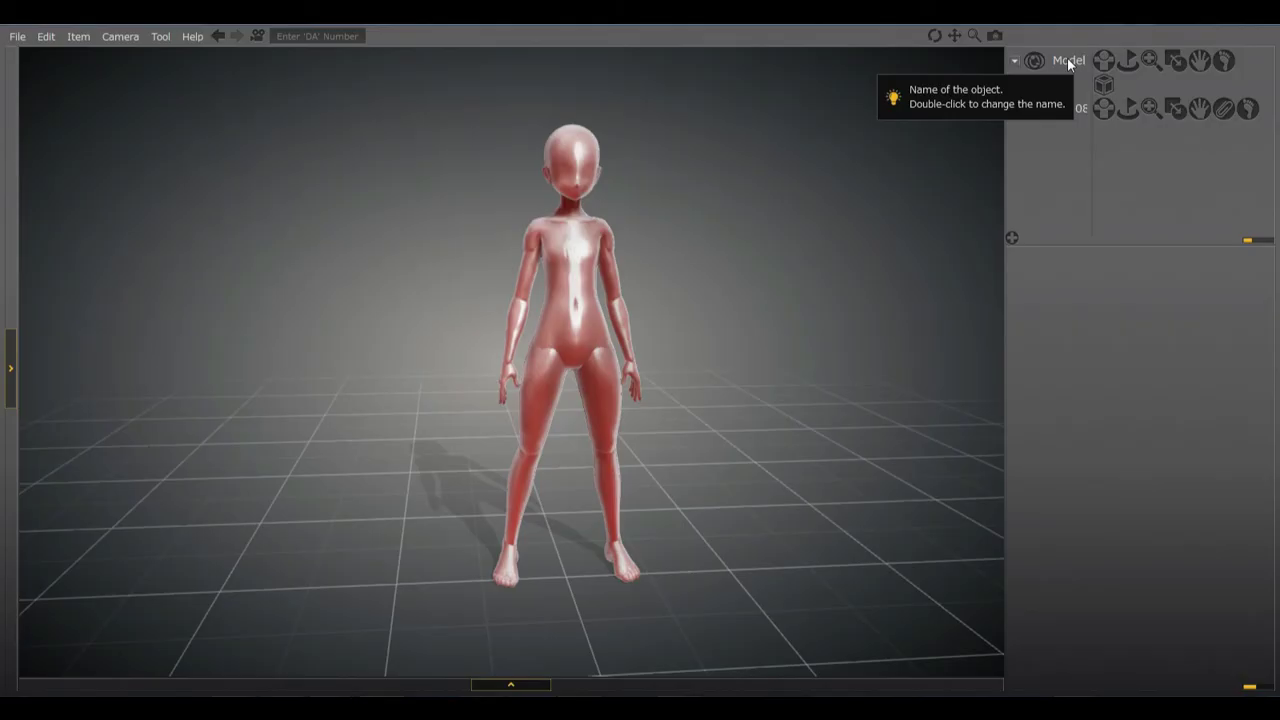
# Add an imported-object tag to the doll model and open its settings.
pyautogui.click(1067, 57)
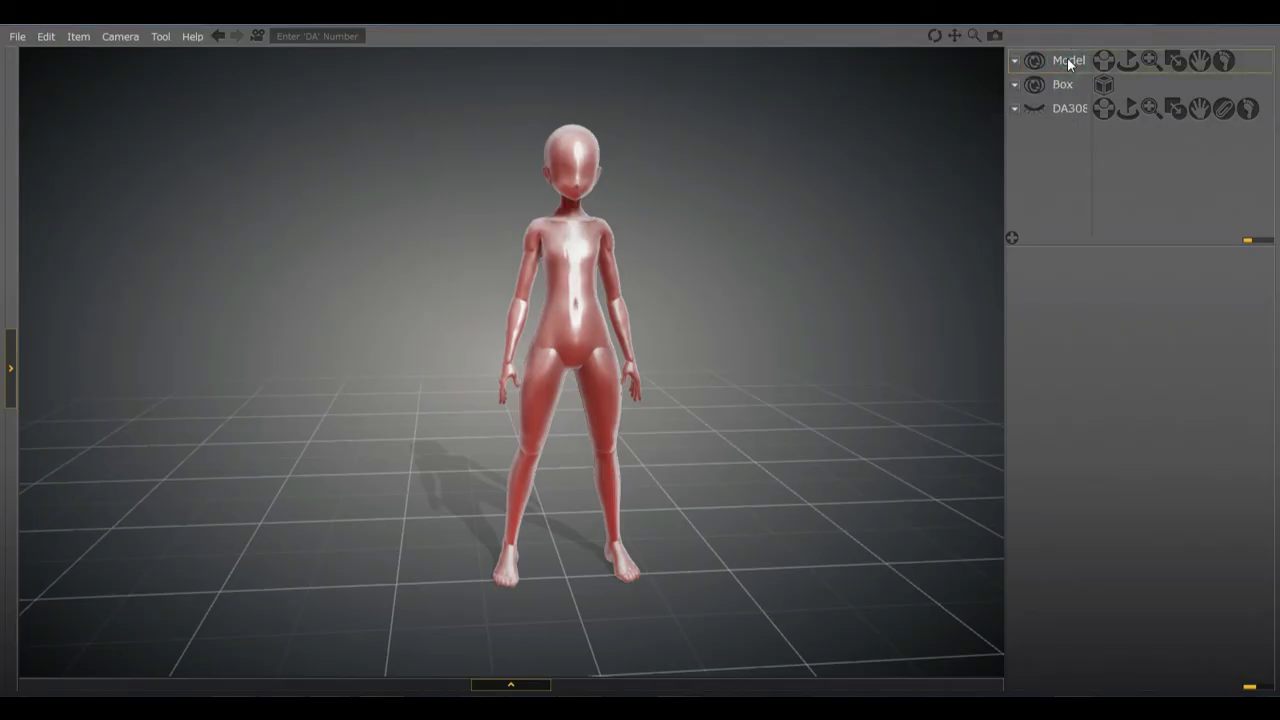
pyautogui.click(1013, 242)
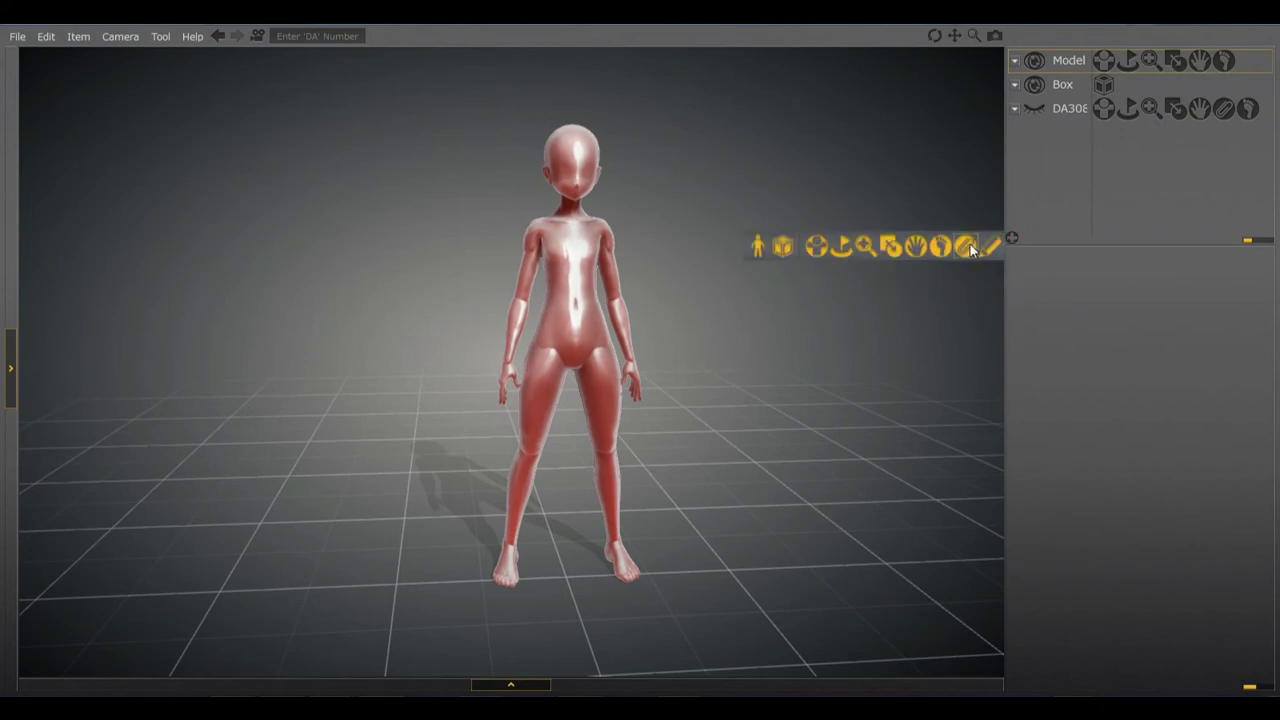
pyautogui.click(966, 246)
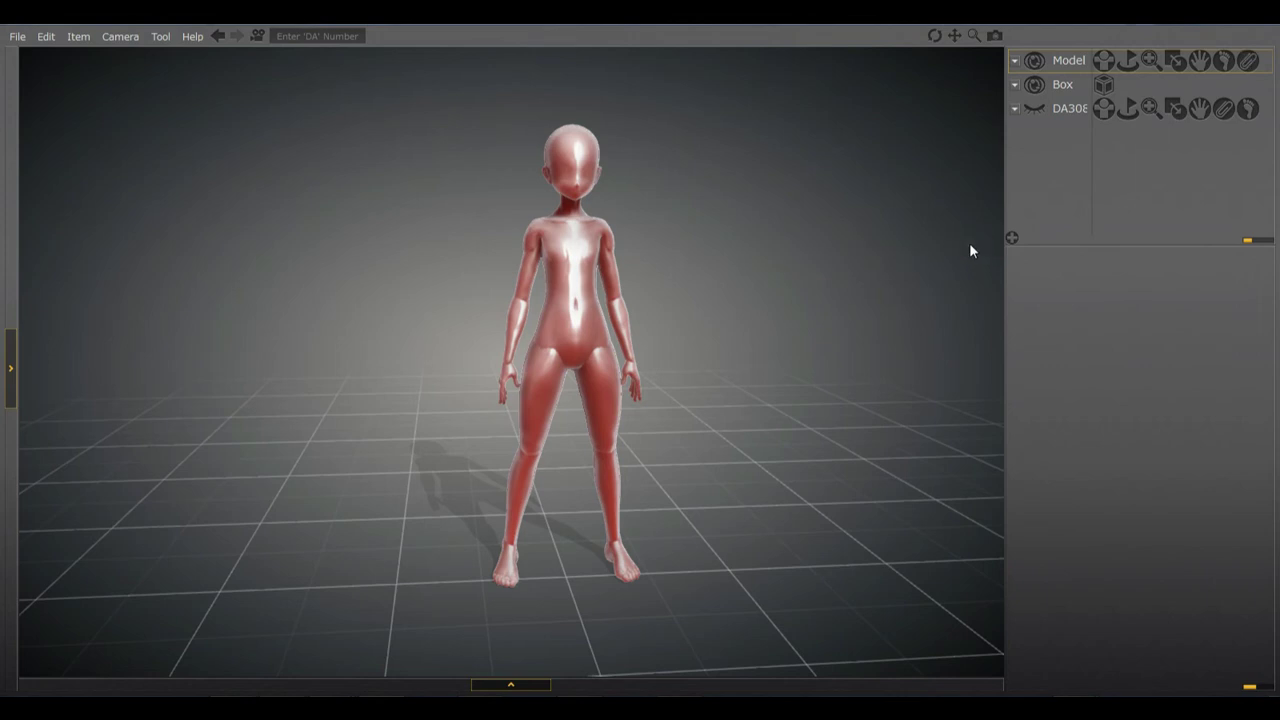
pyautogui.click(1247, 61)
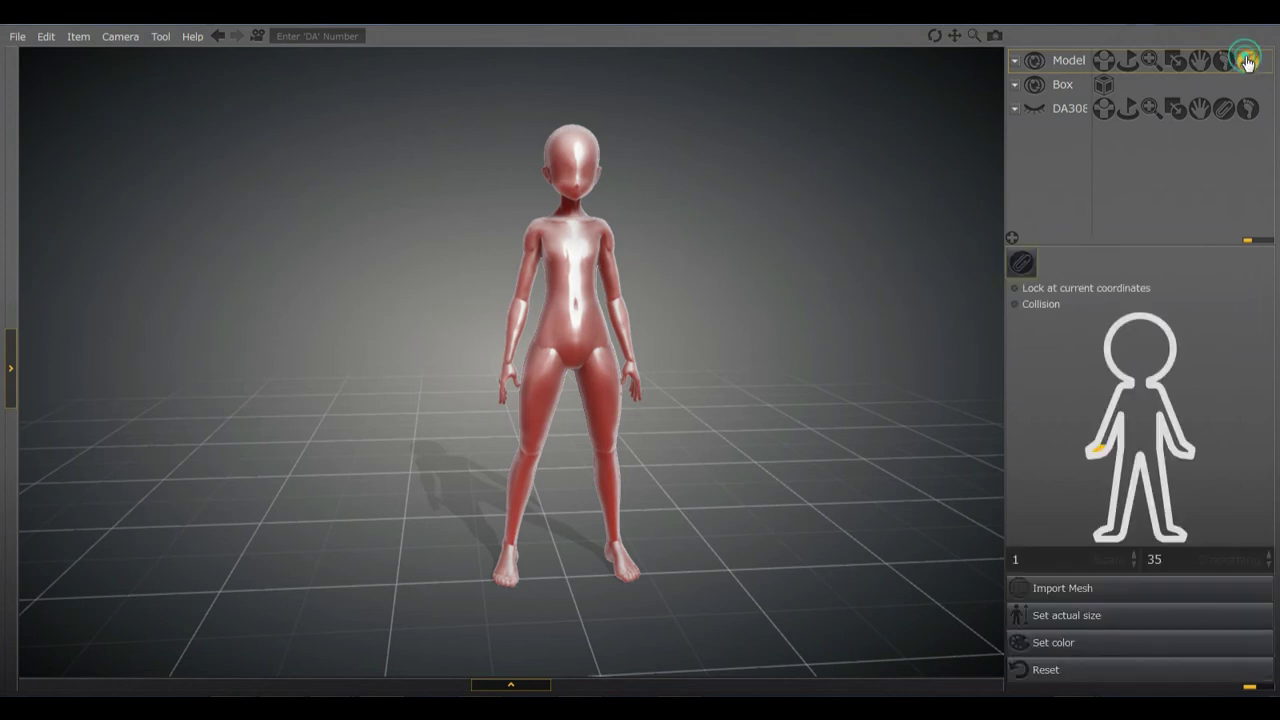
# Attach the tag to the doll's head and import the Mask mesh file.
pyautogui.click(1144, 348)
pyautogui.click(1068, 594)
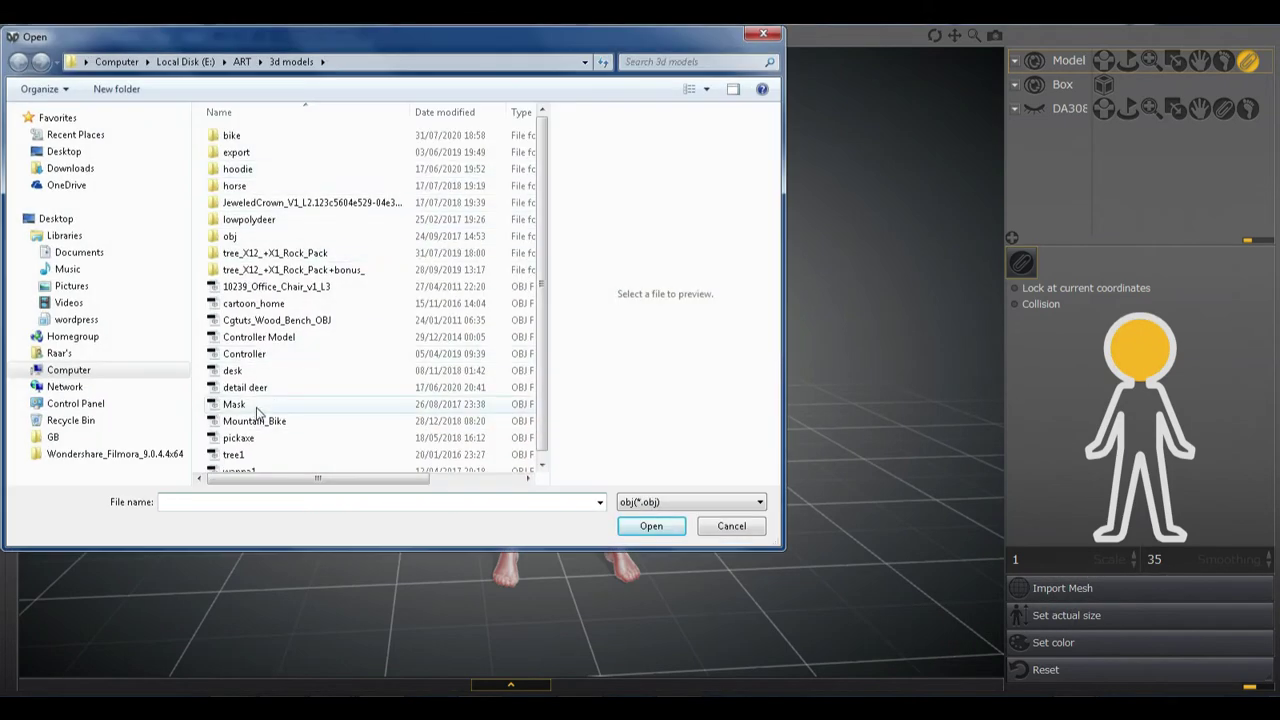
pyautogui.click(256, 408)
pyautogui.click(651, 526)
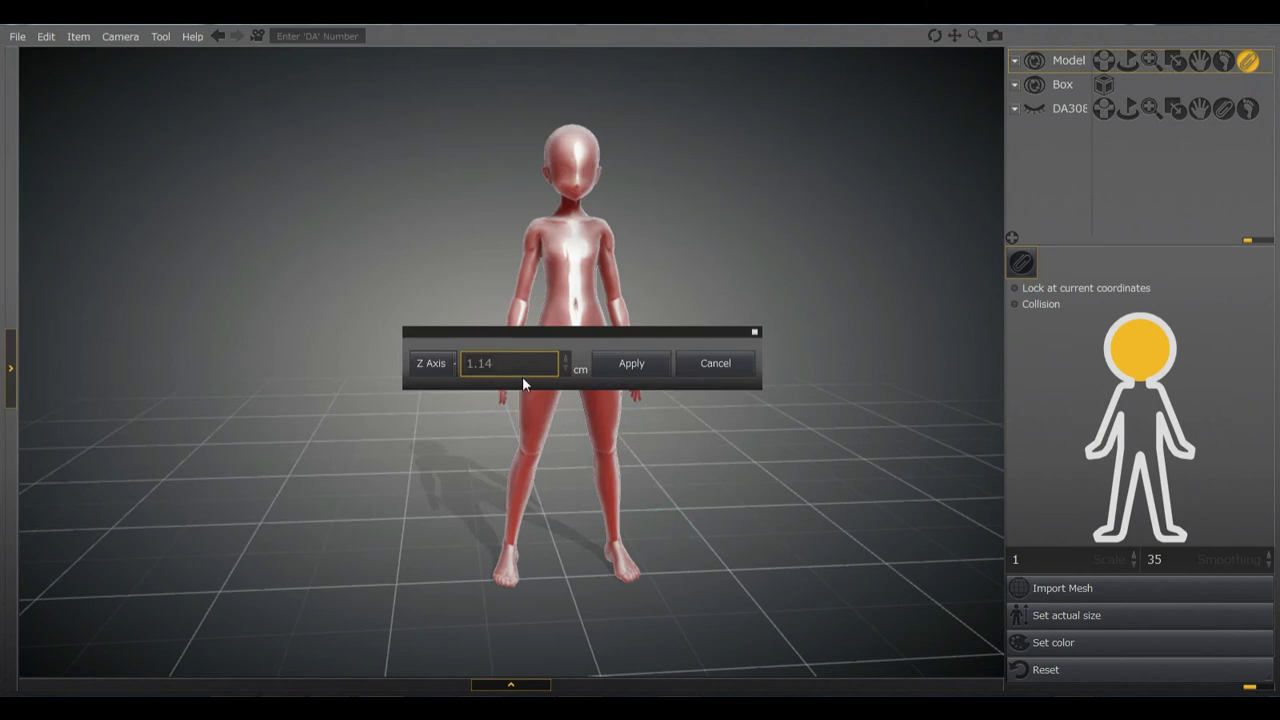
# Accept the mask's suggested Z size and set its scale to 7.5648.
pyautogui.click(633, 368)
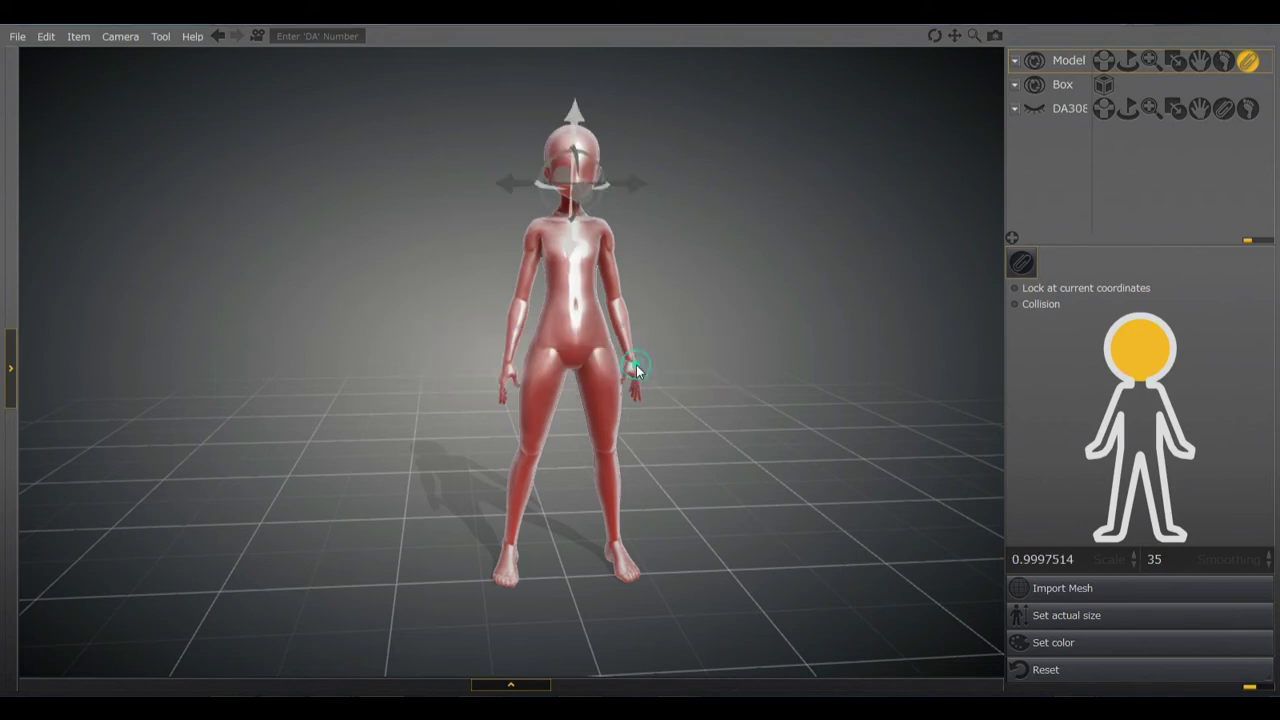
pyautogui.moveTo(508, 384); pyautogui.dragTo(665, 202, button='right')
pyautogui.moveTo(646, 200); pyautogui.dragTo(500, 160)
pyautogui.moveTo(497, 278)
pyautogui.mouseDown(button='right')
pyautogui.moveTo(543, 281)
pyautogui.moveTo(505, 285)
pyautogui.mouseUp(button='right')
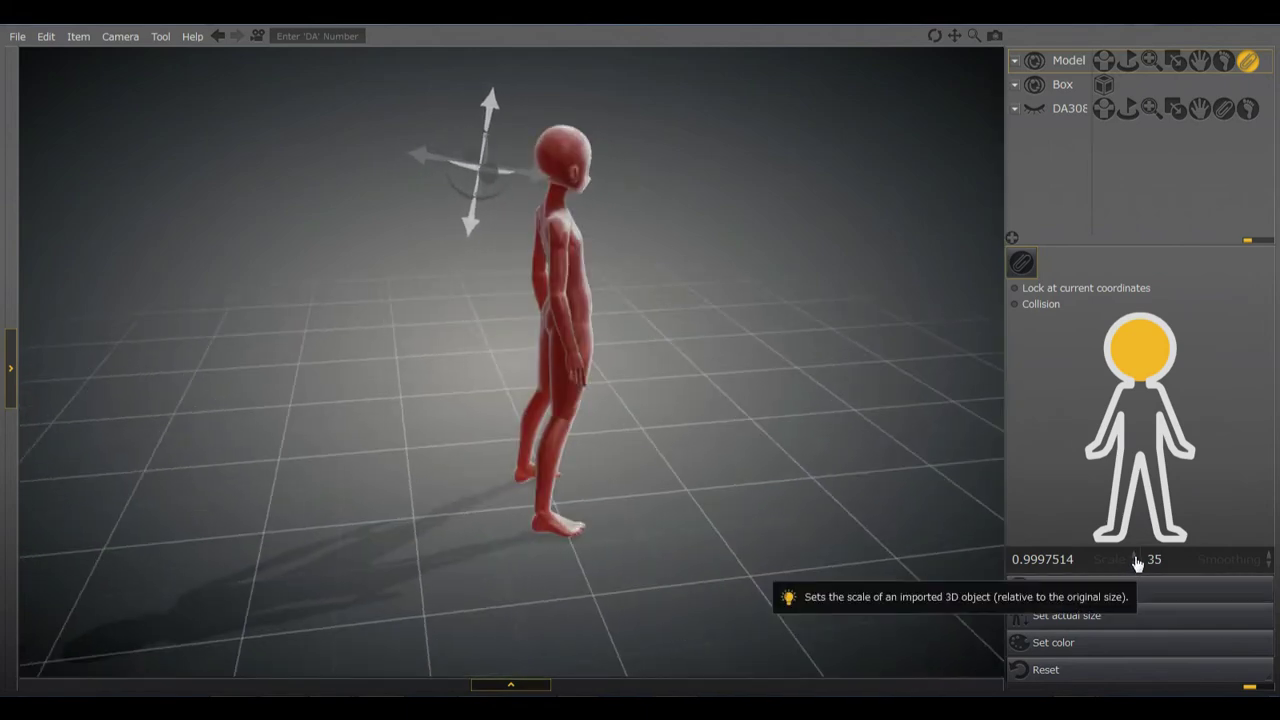
pyautogui.moveTo(1135, 563); pyautogui.dragTo(914, 526)
pyautogui.moveTo(1040, 564); pyautogui.dragTo(990, 519)
pyautogui.moveTo(1038, 568); pyautogui.dragTo(1249, 591)
pyautogui.moveTo(0, 632); pyautogui.dragTo(198, 390)
pyautogui.moveTo(310, 154); pyautogui.dragTo(433, 160)
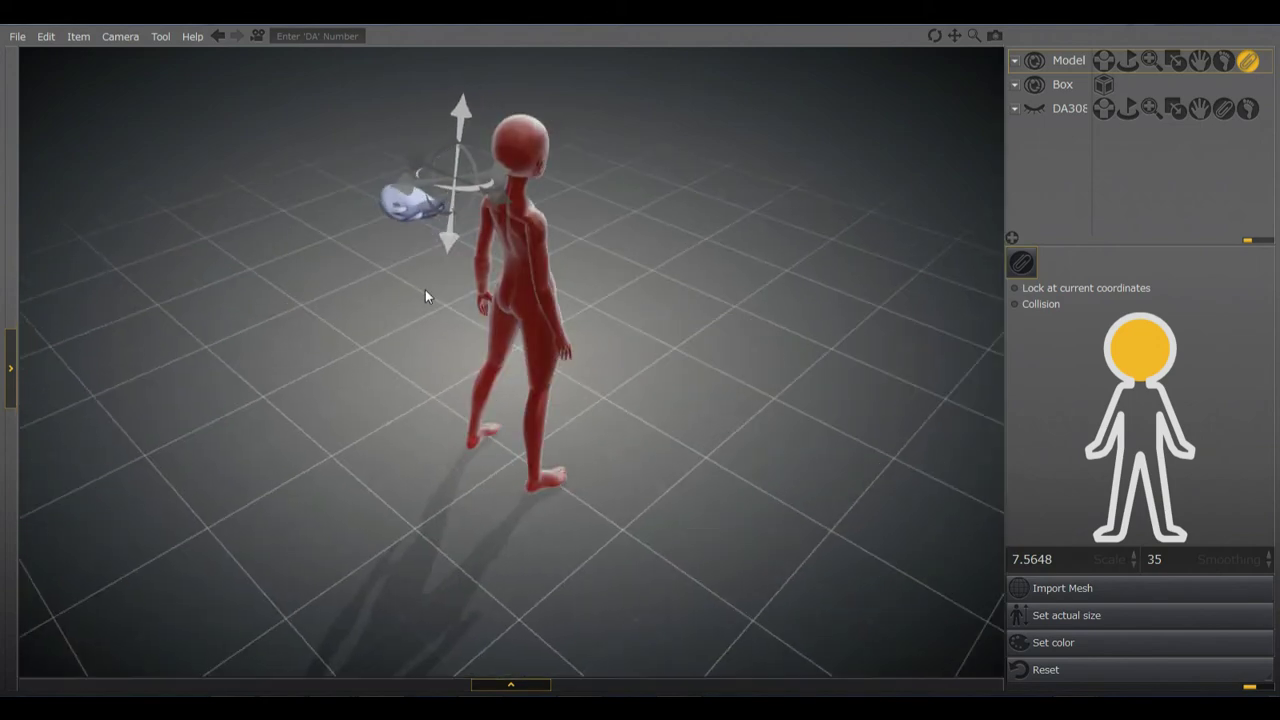
# Rotate and move the mask down onto the doll's face, then check it from the front and side.
pyautogui.moveTo(401, 285); pyautogui.dragTo(485, 232)
pyautogui.moveTo(440, 278); pyautogui.dragTo(678, 248)
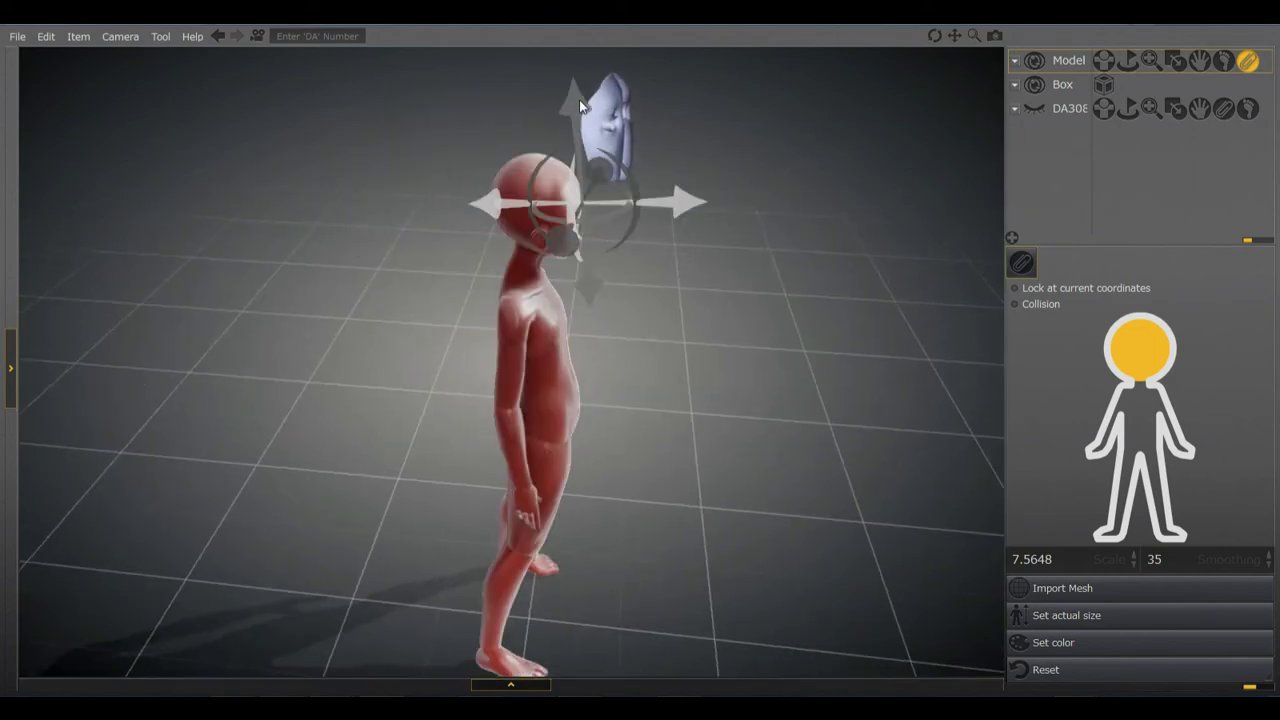
pyautogui.moveTo(579, 99); pyautogui.dragTo(584, 195)
pyautogui.moveTo(690, 282); pyautogui.dragTo(762, 300)
pyautogui.click(622, 290)
pyautogui.moveTo(622, 287); pyautogui.dragTo(676, 193)
pyautogui.click(676, 192)
pyautogui.moveTo(229, 403); pyautogui.dragTo(430, 327)
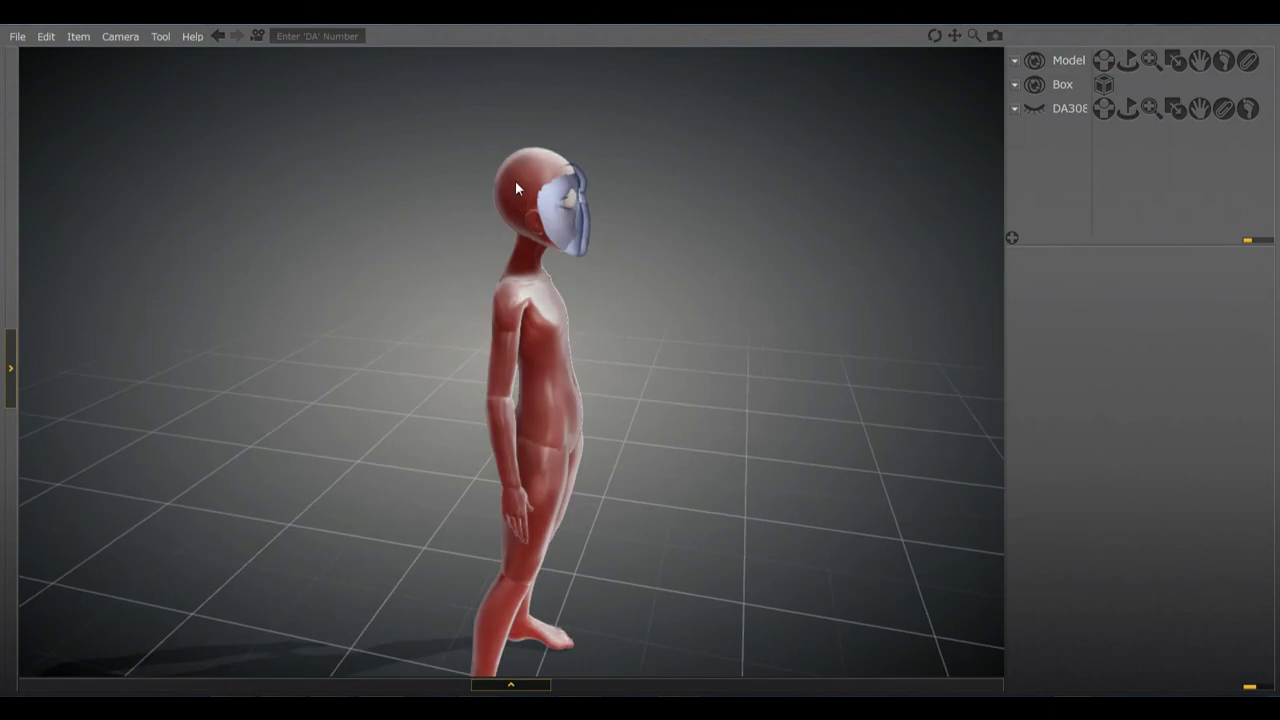
# Select the doll's head joint, then shift and turn the mask on the head.
pyautogui.click(573, 217)
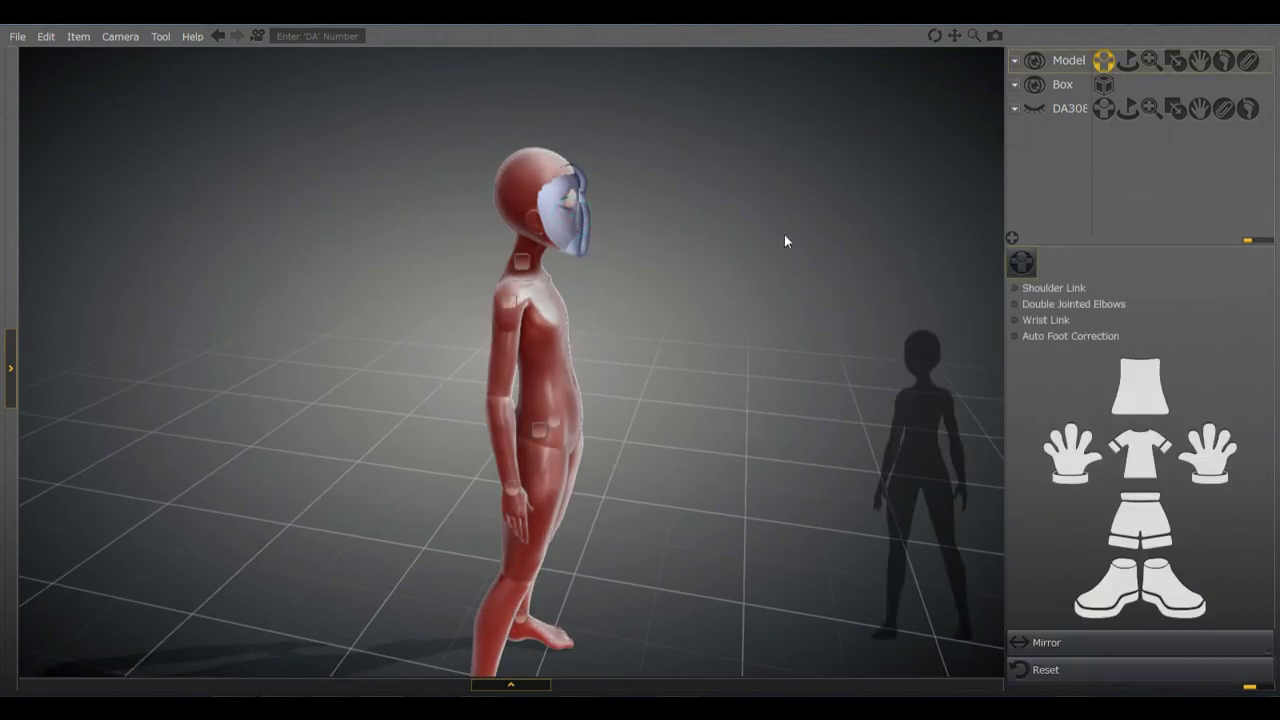
pyautogui.moveTo(783, 241); pyautogui.dragTo(866, 197)
pyautogui.click(554, 231)
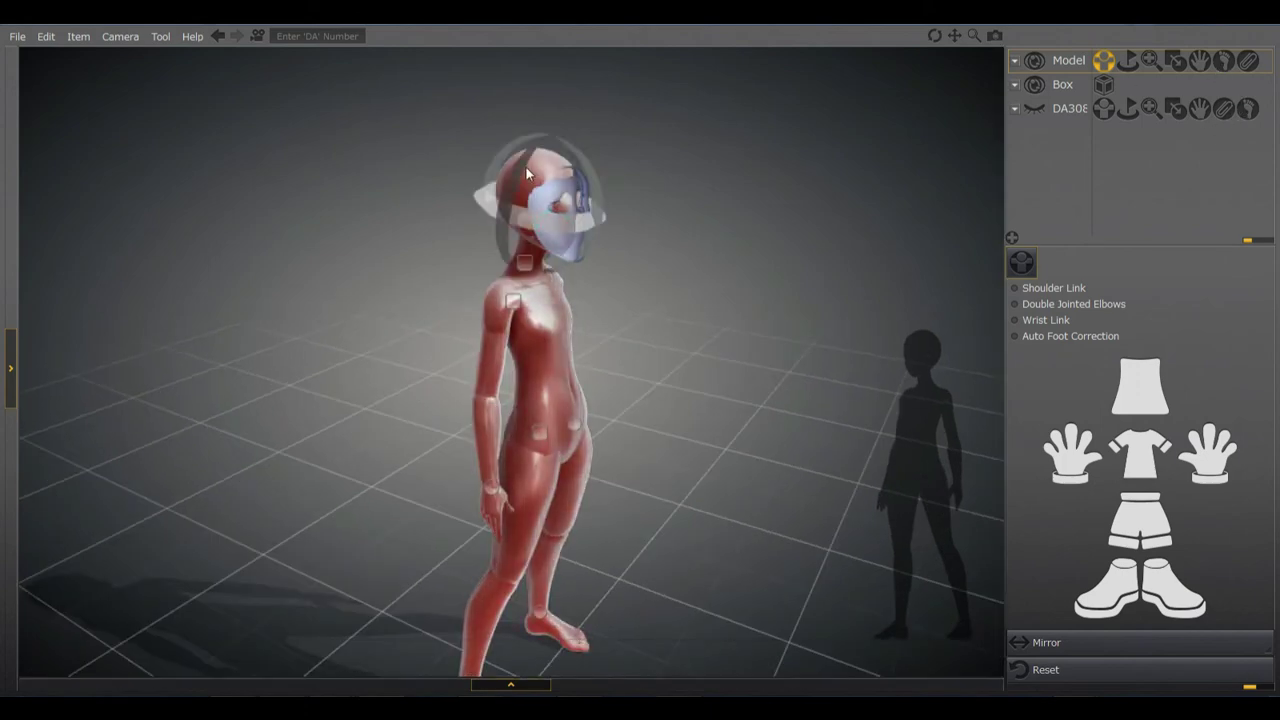
pyautogui.click(1247, 61)
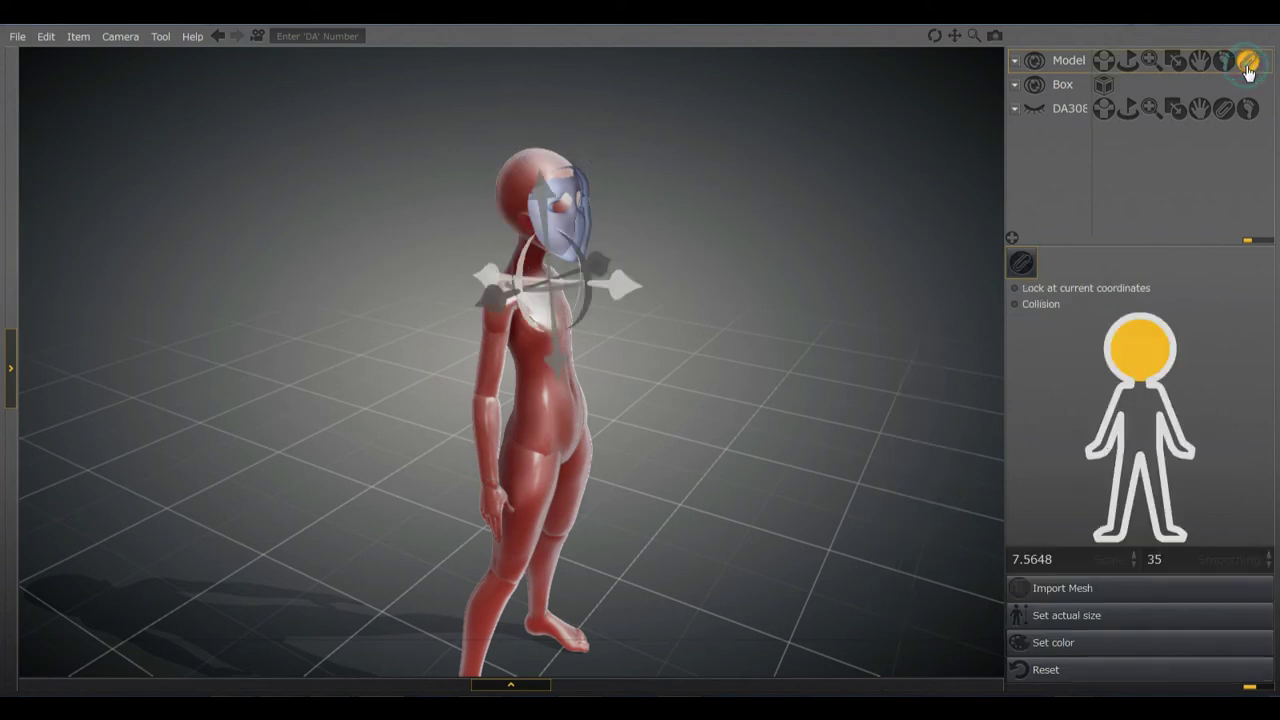
pyautogui.moveTo(671, 367); pyautogui.dragTo(595, 260, button='right')
pyautogui.moveTo(595, 260); pyautogui.dragTo(618, 294)
pyautogui.moveTo(723, 293); pyautogui.dragTo(603, 283, button='right')
pyautogui.click(389, 351)
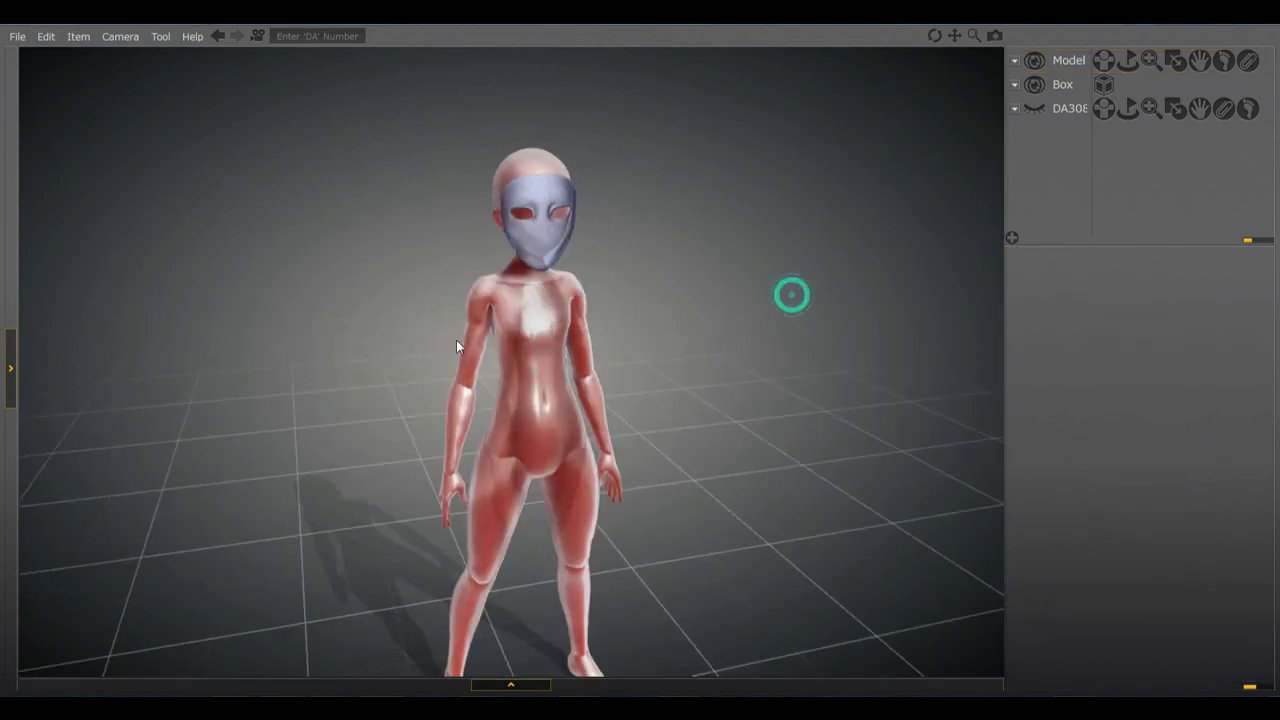
# Bend the doll's neck, check the mask fit from several angles, and reopen the mask's tag settings.
pyautogui.moveTo(389, 351); pyautogui.dragTo(491, 140, button='right')
pyautogui.click(528, 176)
pyautogui.moveTo(515, 245)
pyautogui.mouseDown()
pyautogui.moveTo(490, 280)
pyautogui.moveTo(570, 275)
pyautogui.moveTo(510, 269)
pyautogui.moveTo(496, 282)
pyautogui.moveTo(538, 314)
pyautogui.moveTo(542, 270)
pyautogui.moveTo(514, 258)
pyautogui.mouseUp()
pyautogui.moveTo(514, 258)
pyautogui.mouseDown(button='right')
pyautogui.moveTo(641, 366)
pyautogui.moveTo(438, 369)
pyautogui.moveTo(711, 383)
pyautogui.moveTo(644, 360)
pyautogui.mouseUp(button='right')
pyautogui.moveTo(656, 286); pyautogui.dragTo(726, 350, button='right')
pyautogui.click(1248, 61)
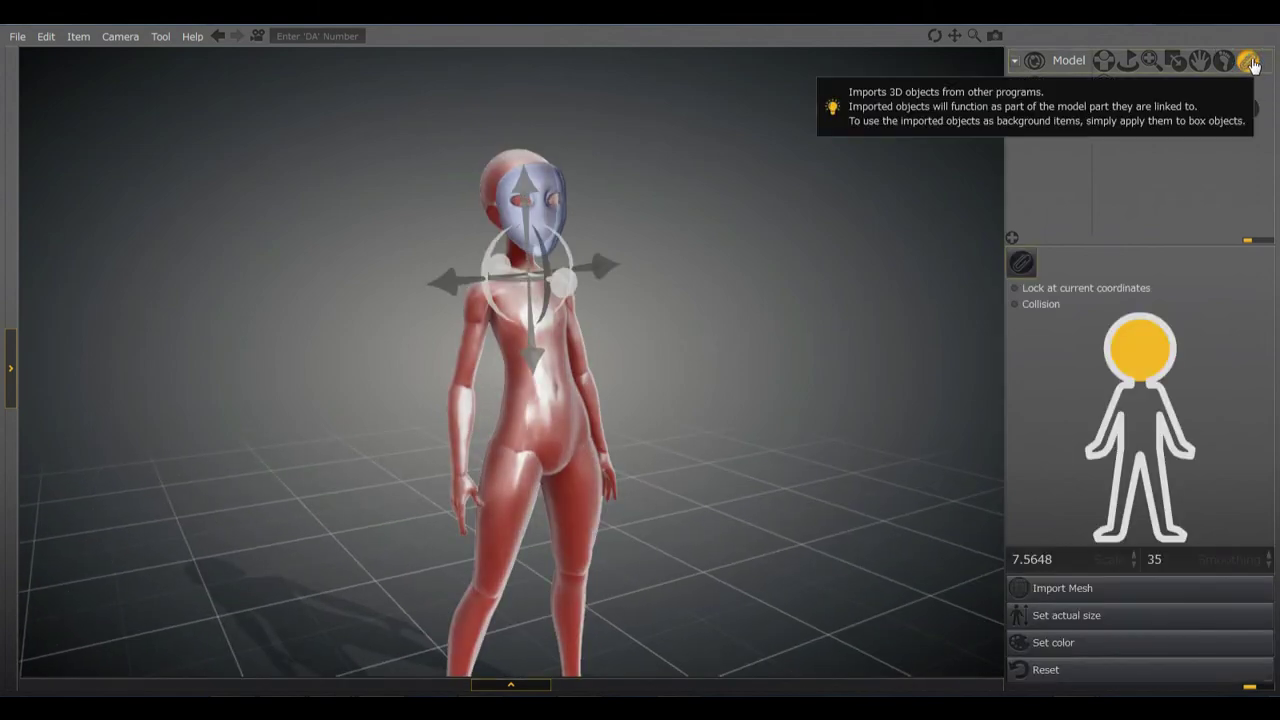
# Set the mask's Color to purple and its Shadow to dark purple, and apply.
pyautogui.click(1050, 642)
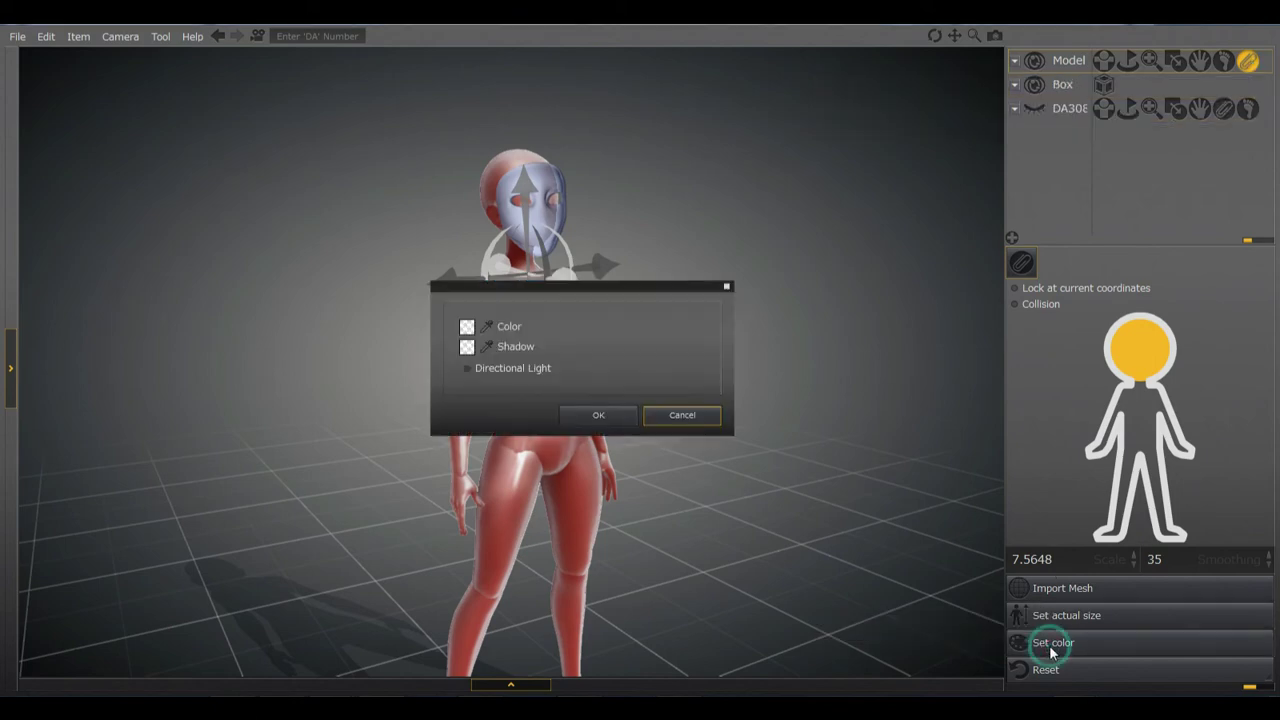
pyautogui.click(467, 329)
pyautogui.click(600, 250)
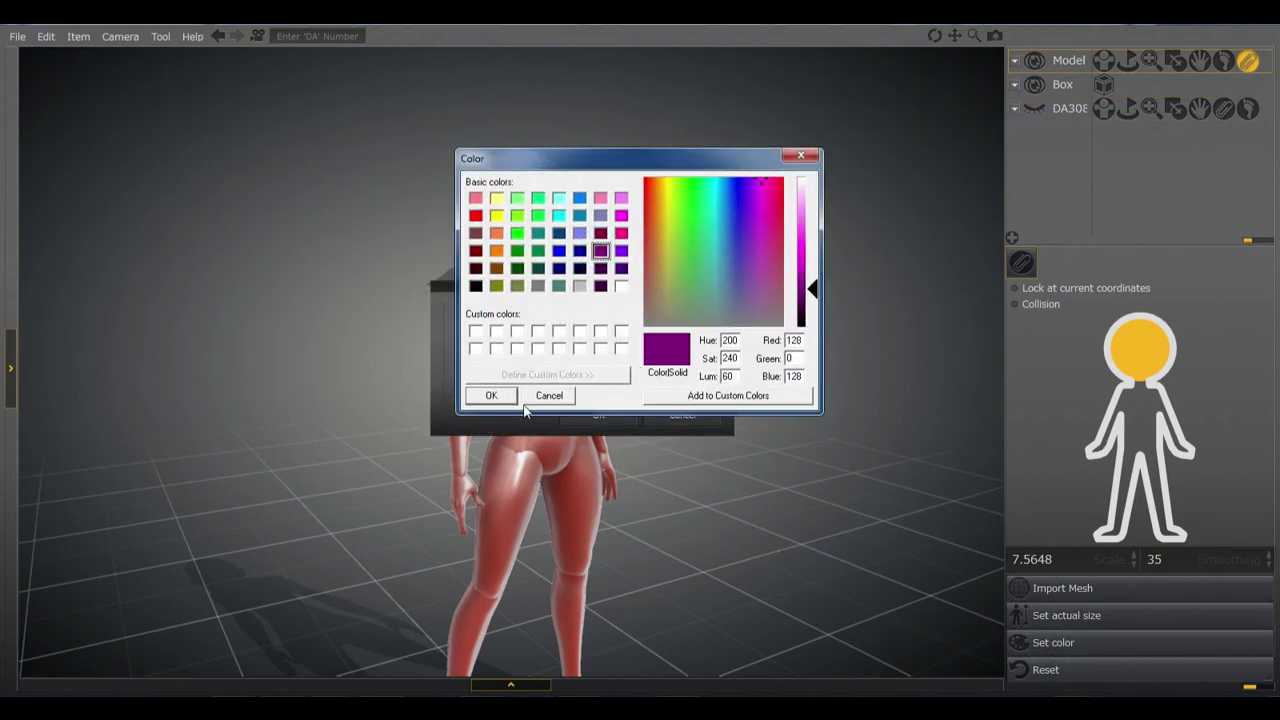
pyautogui.click(490, 395)
pyautogui.click(466, 347)
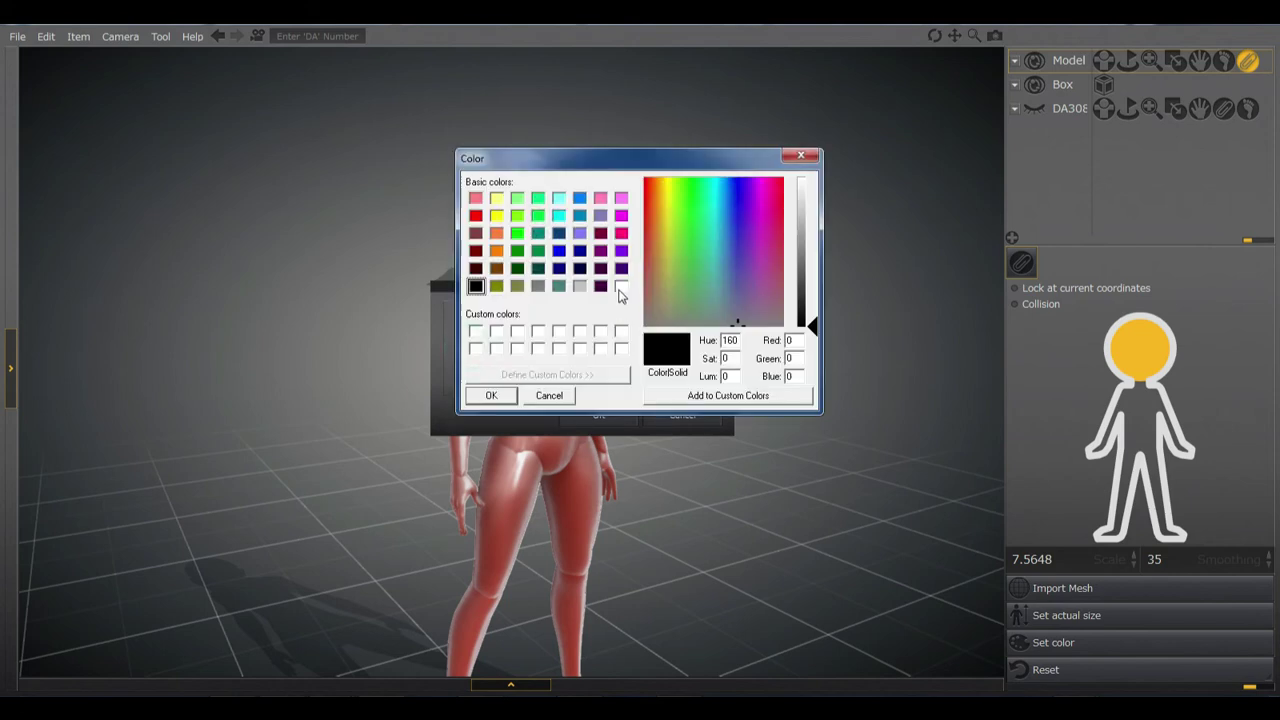
pyautogui.click(621, 268)
pyautogui.click(490, 396)
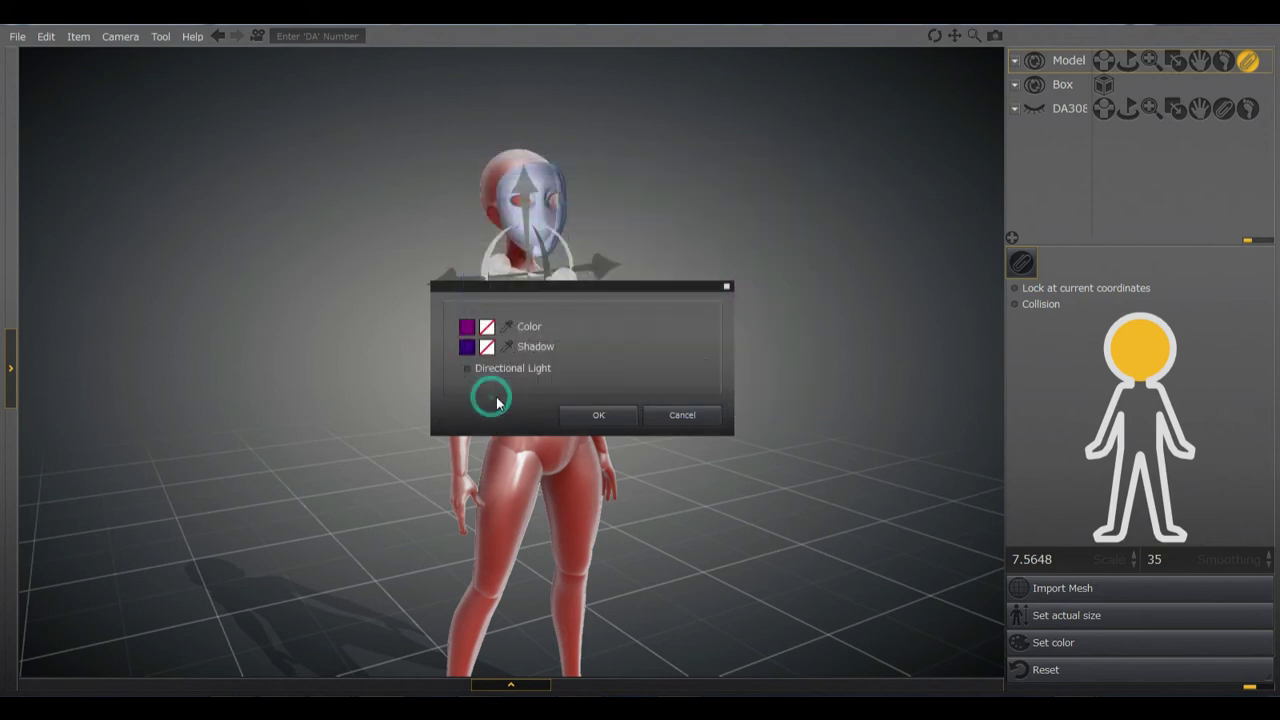
pyautogui.click(614, 417)
# Orbit around the masked figure to view the result from the front and sides.
pyautogui.moveTo(726, 313)
pyautogui.mouseDown()
pyautogui.moveTo(366, 328)
pyautogui.moveTo(739, 320)
pyautogui.mouseUp()
pyautogui.click(730, 318)
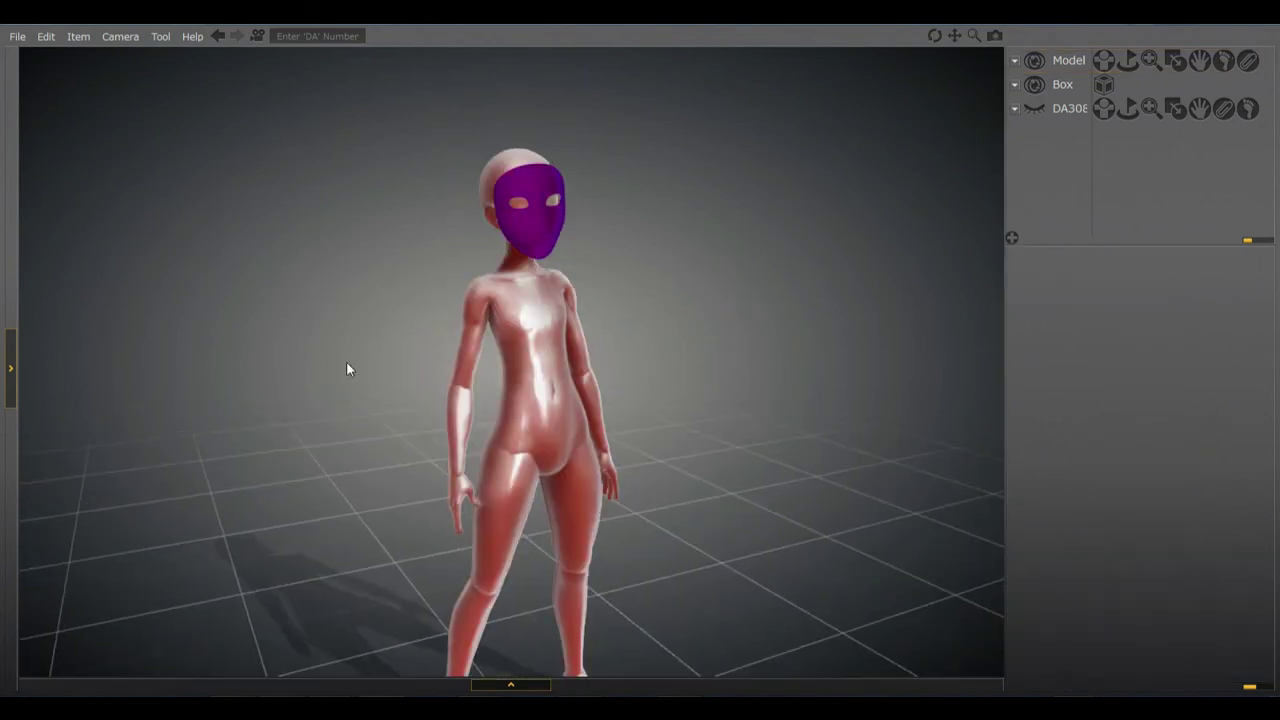
pyautogui.moveTo(349, 369)
pyautogui.mouseDown()
pyautogui.moveTo(263, 377)
pyautogui.moveTo(514, 380)
pyautogui.moveTo(389, 394)
pyautogui.moveTo(293, 368)
pyautogui.moveTo(354, 429)
pyautogui.moveTo(363, 363)
pyautogui.mouseUp()
pyautogui.moveTo(741, 429); pyautogui.dragTo(718, 469)
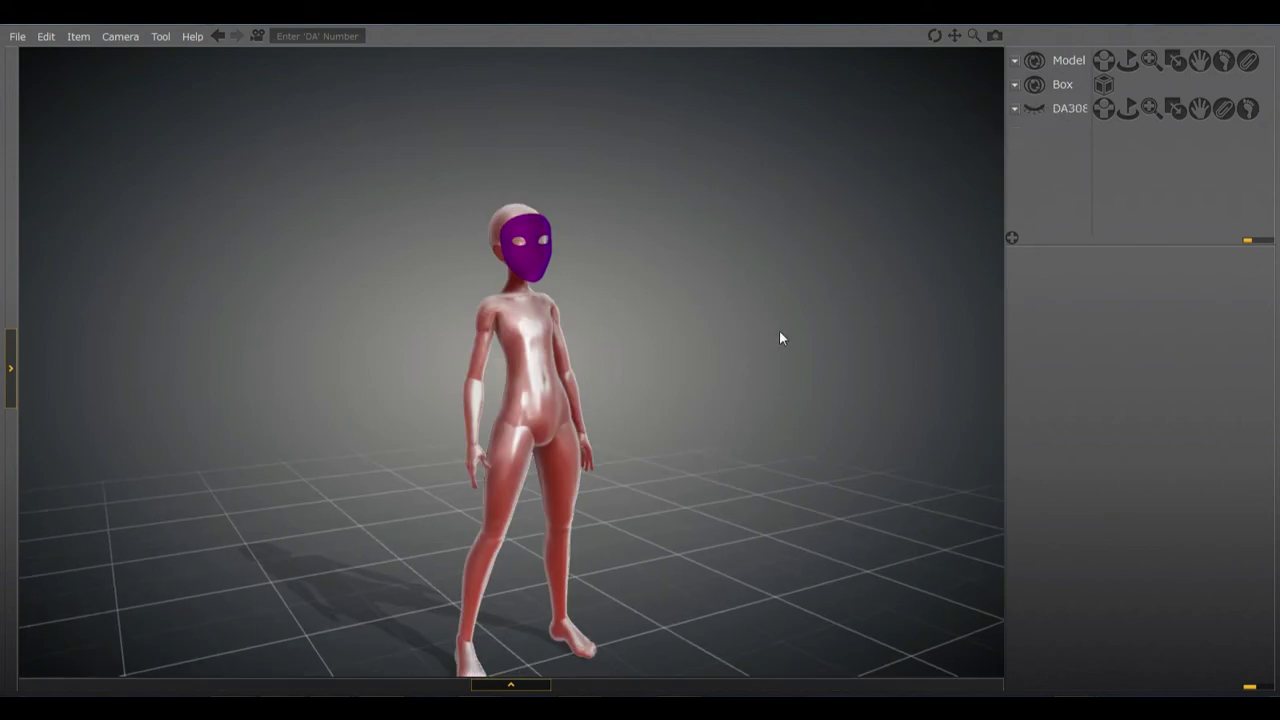
pyautogui.moveTo(777, 334); pyautogui.dragTo(563, 301)
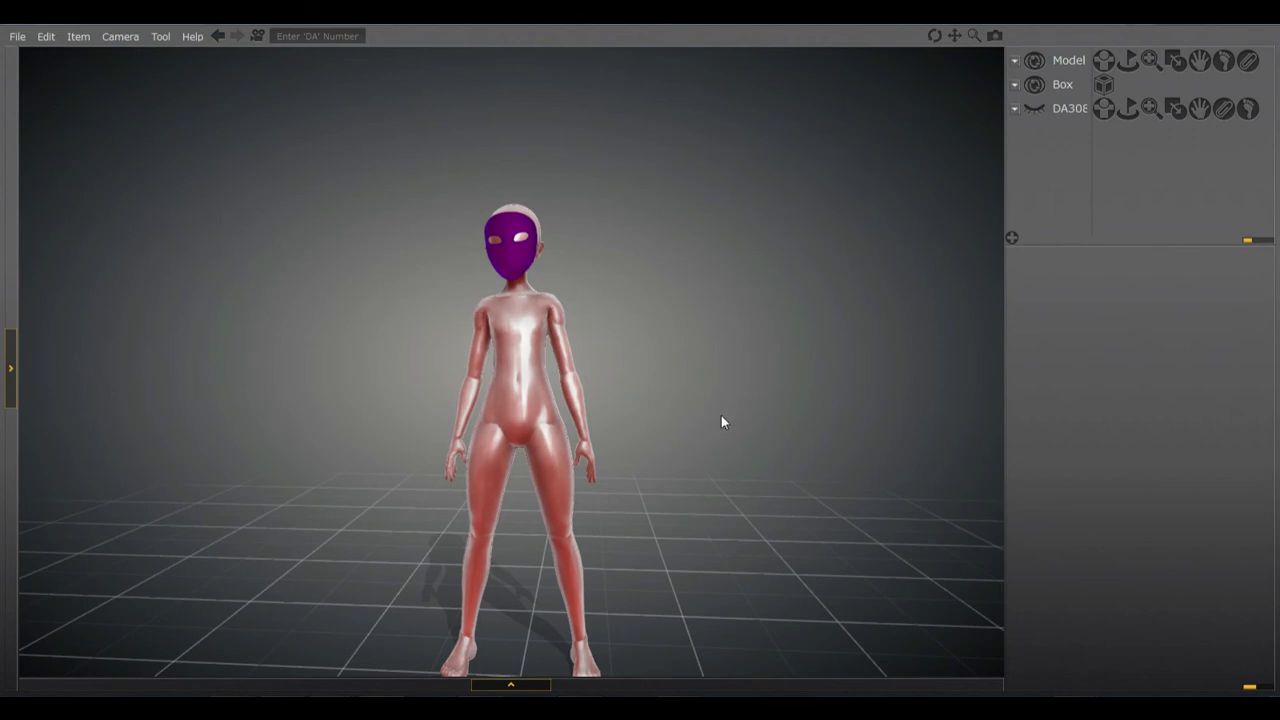
pyautogui.moveTo(721, 416); pyautogui.dragTo(757, 391)
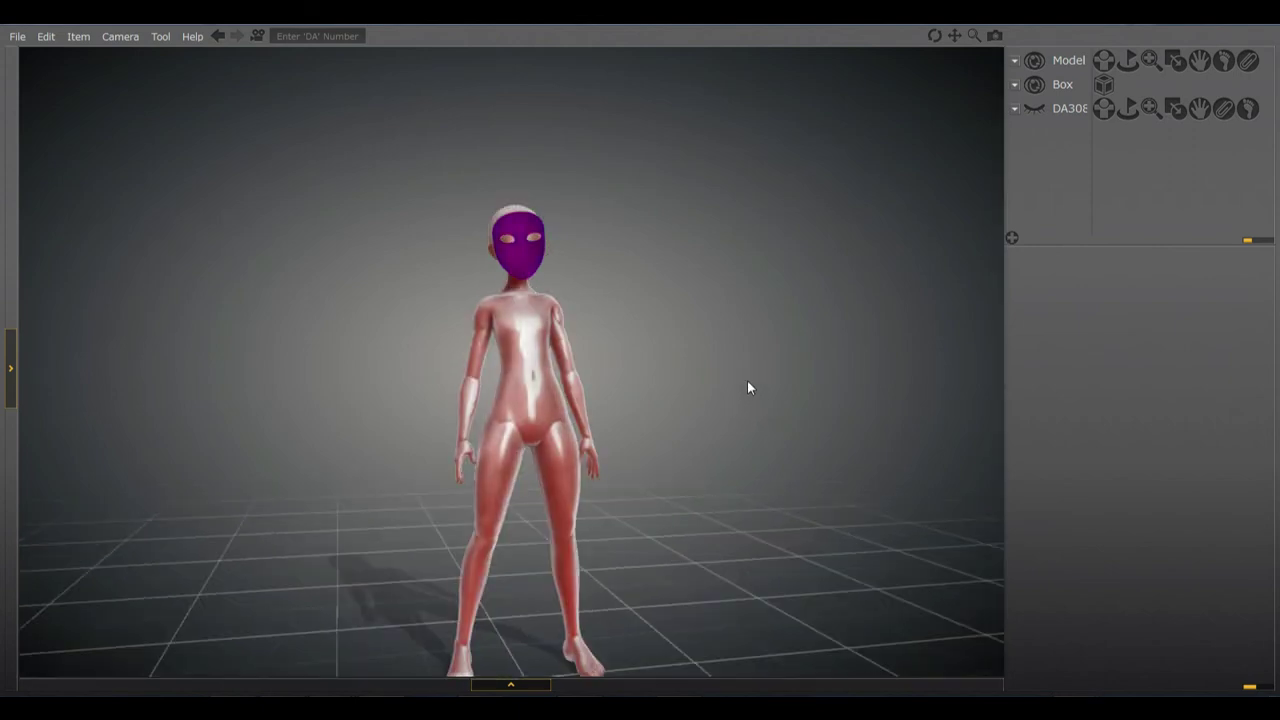
pyautogui.click(1248, 61)
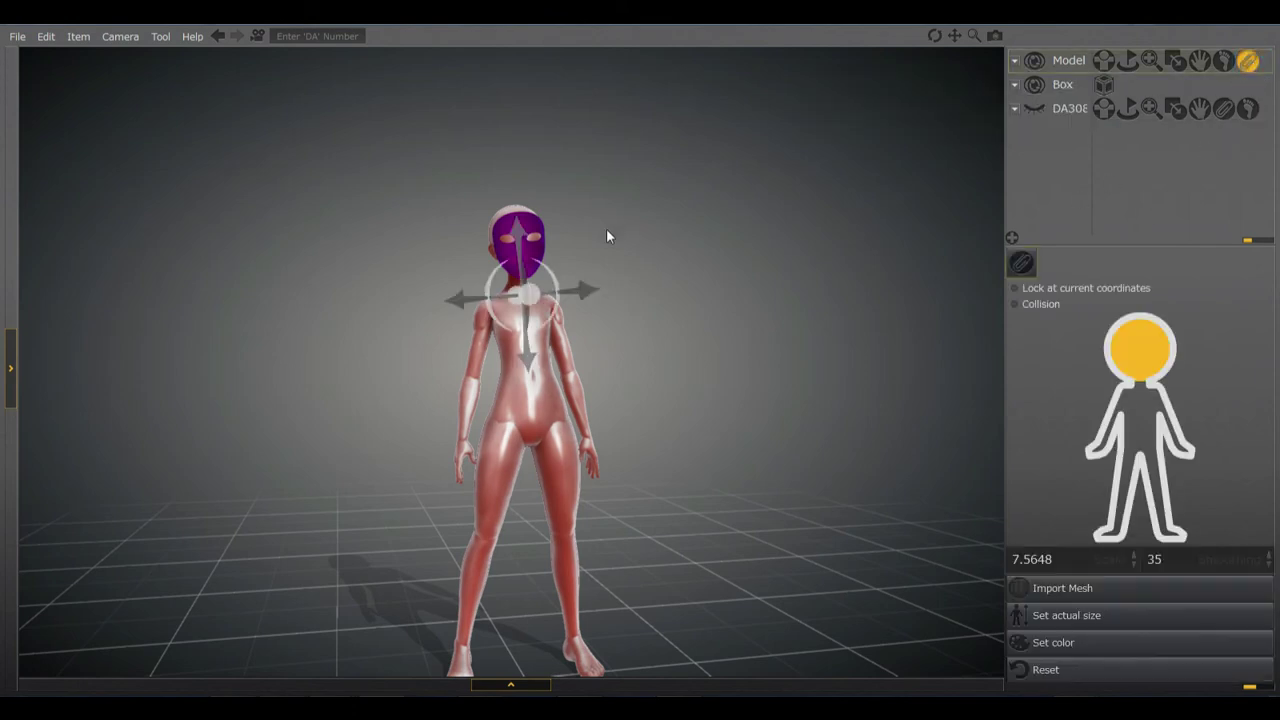
pyautogui.click(1156, 190)
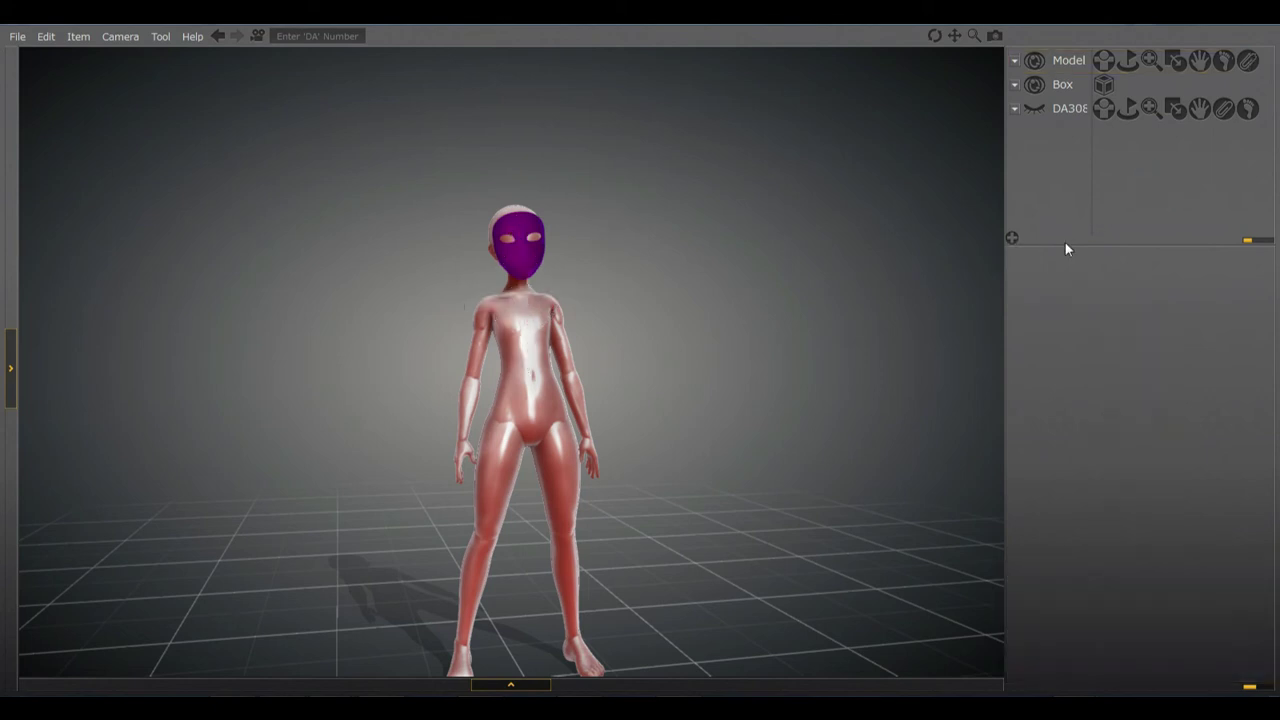
# Select the figure model and open its imported-object tag settings.
pyautogui.click(1011, 241)
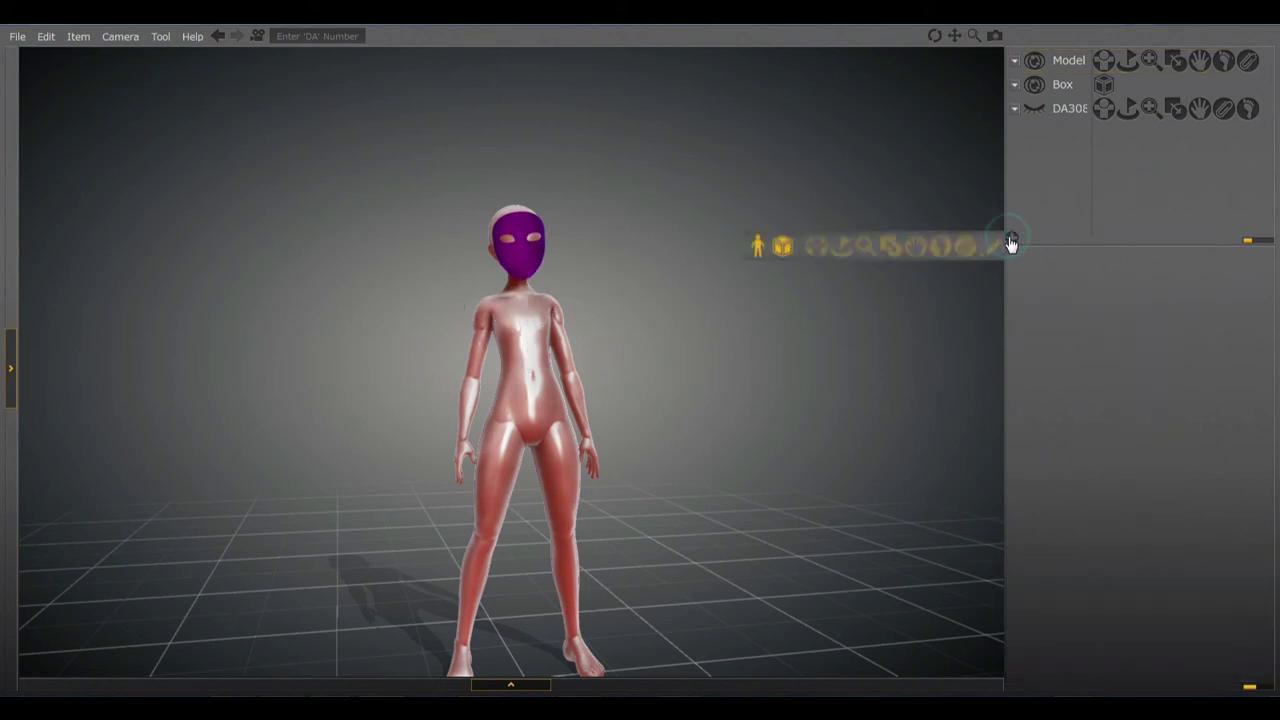
pyautogui.click(1062, 58)
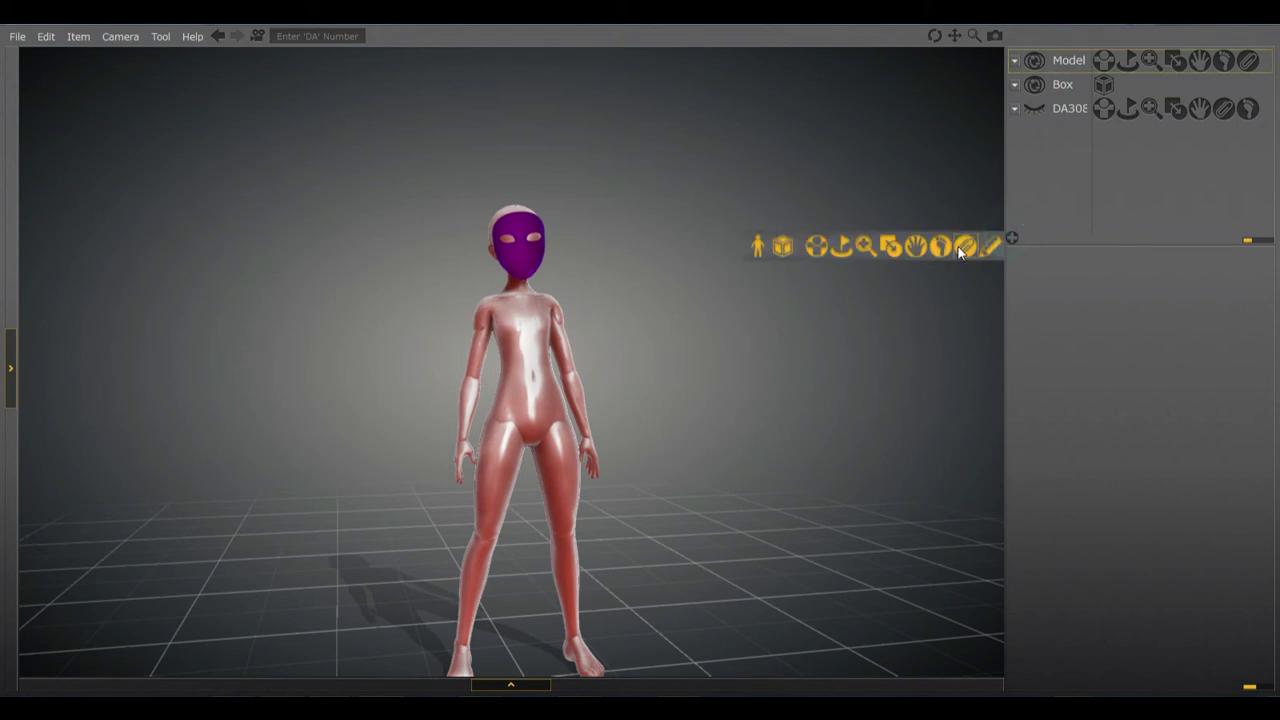
pyautogui.click(957, 246)
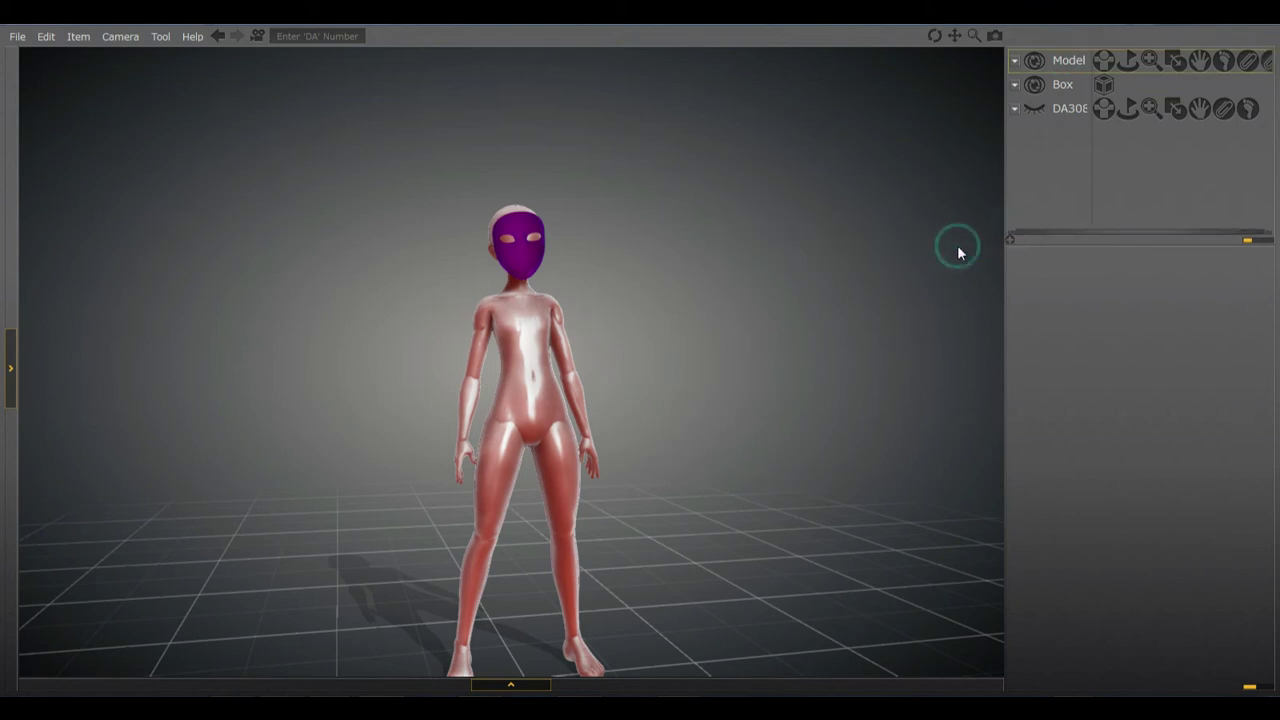
pyautogui.click(1264, 61)
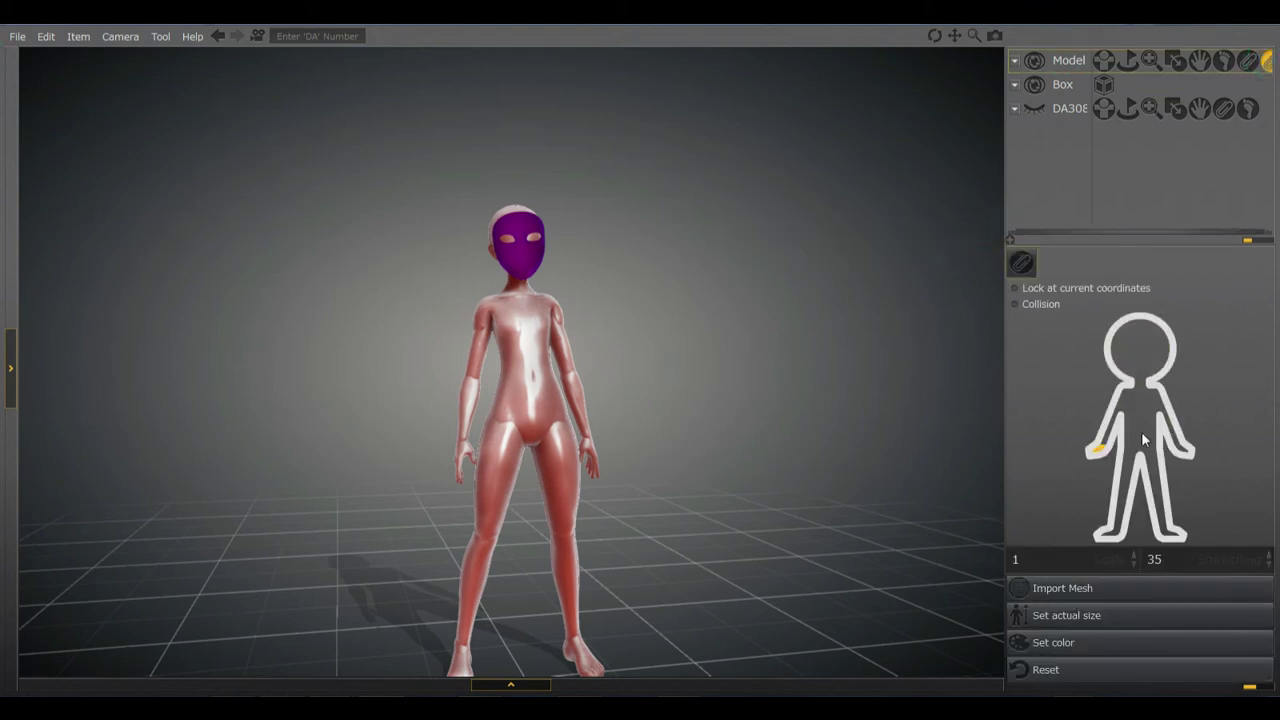
# Import pickaxe.obj and adjust its Z Axis size to 19.458.
pyautogui.click(1062, 590)
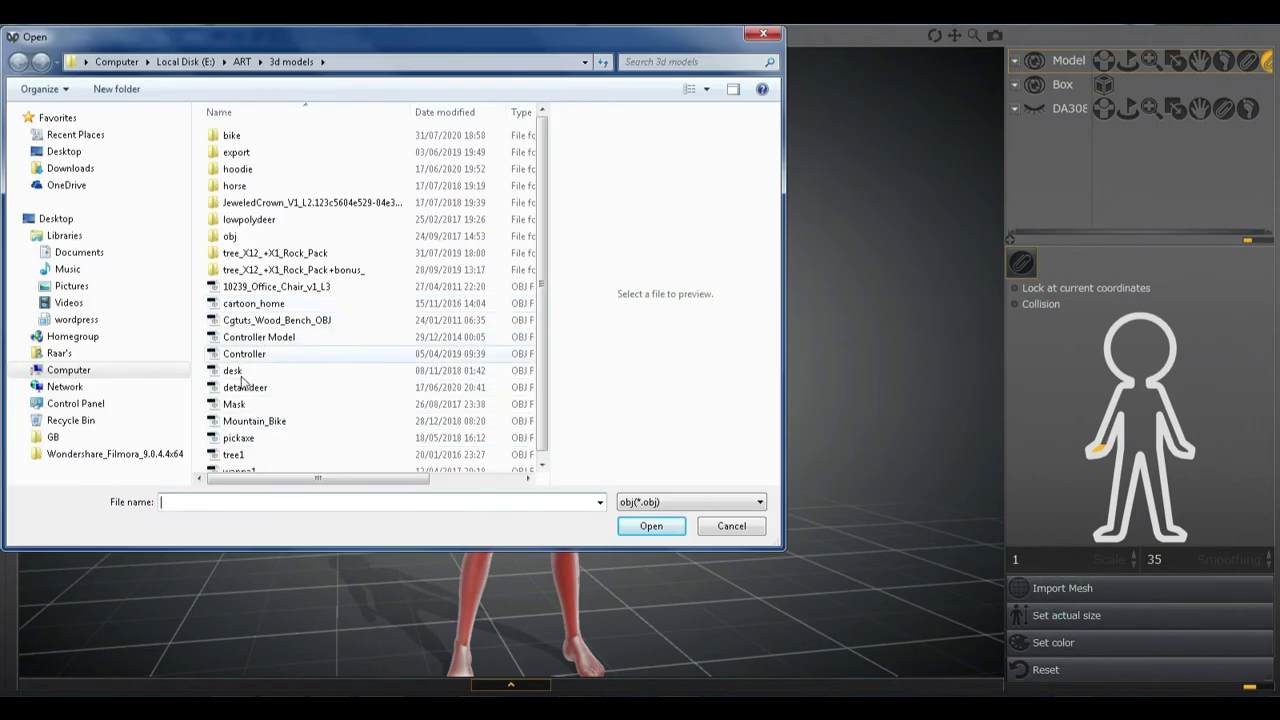
pyautogui.click(245, 438)
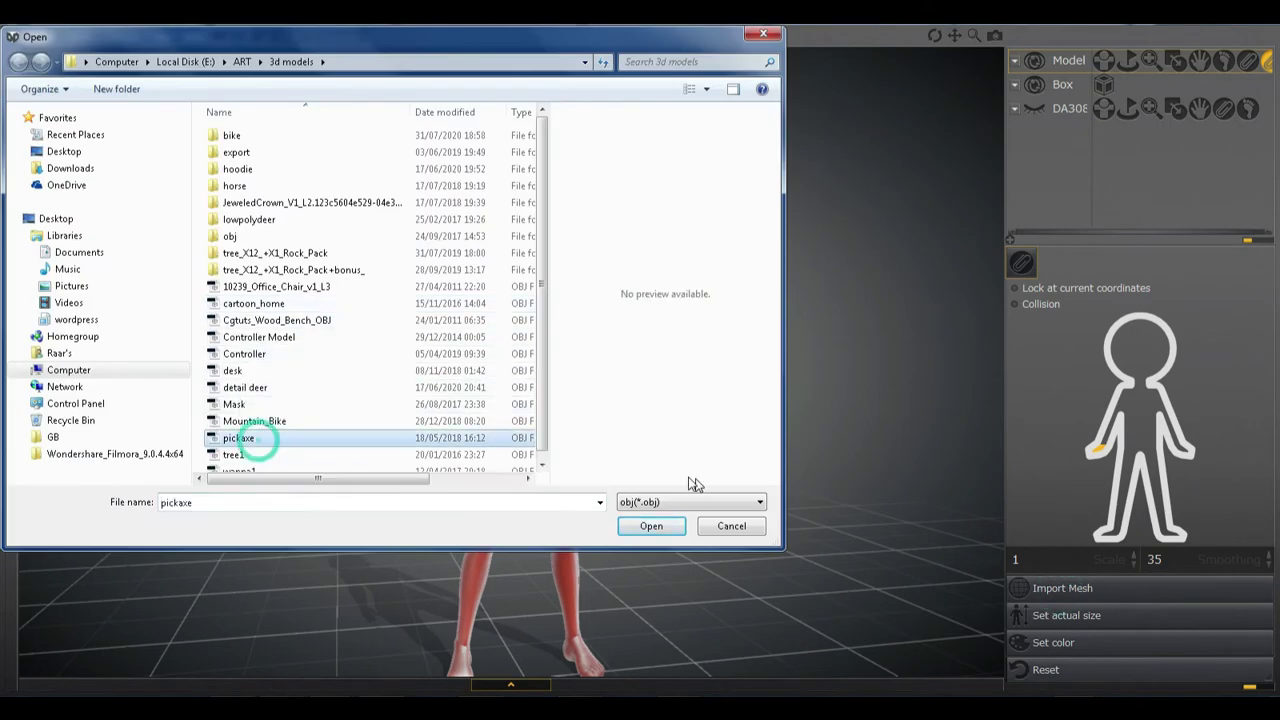
pyautogui.click(651, 526)
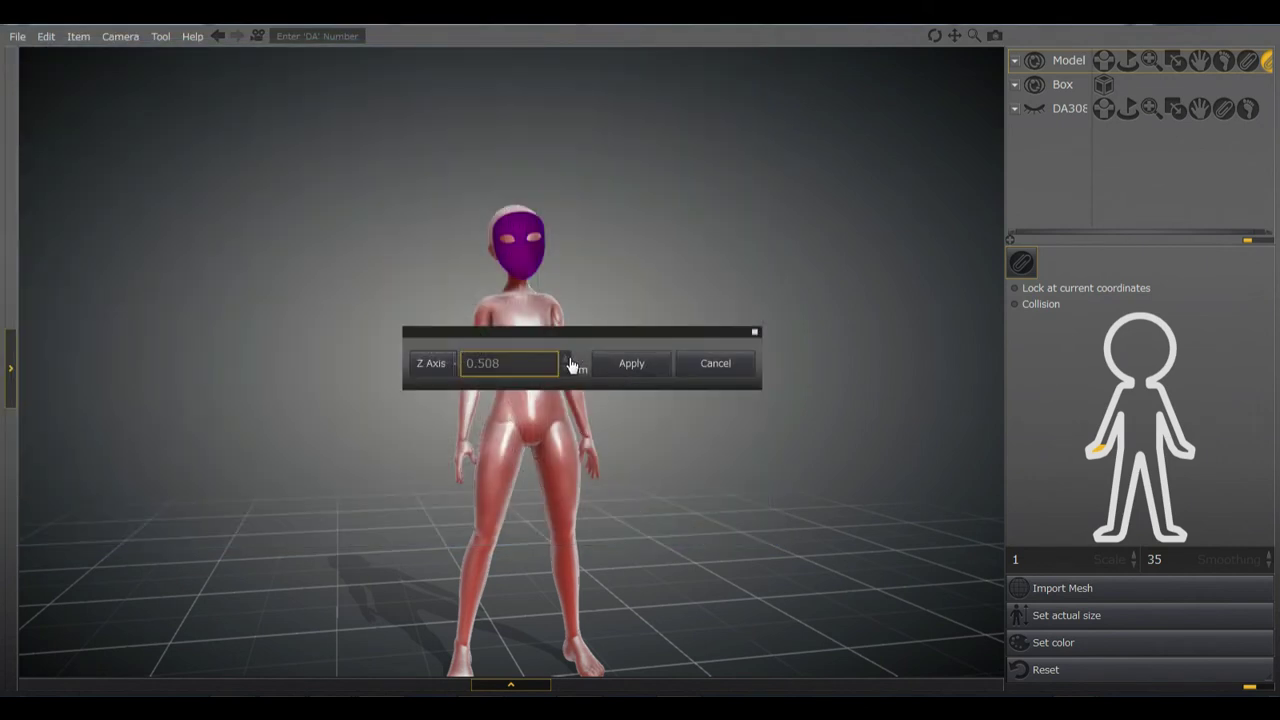
pyautogui.moveTo(567, 366); pyautogui.dragTo(579, 68)
pyautogui.moveTo(569, 363); pyautogui.dragTo(634, 380)
# Apply the size and rotate the pickaxe so its handle lies across the doll's hand.
pyautogui.click(631, 363)
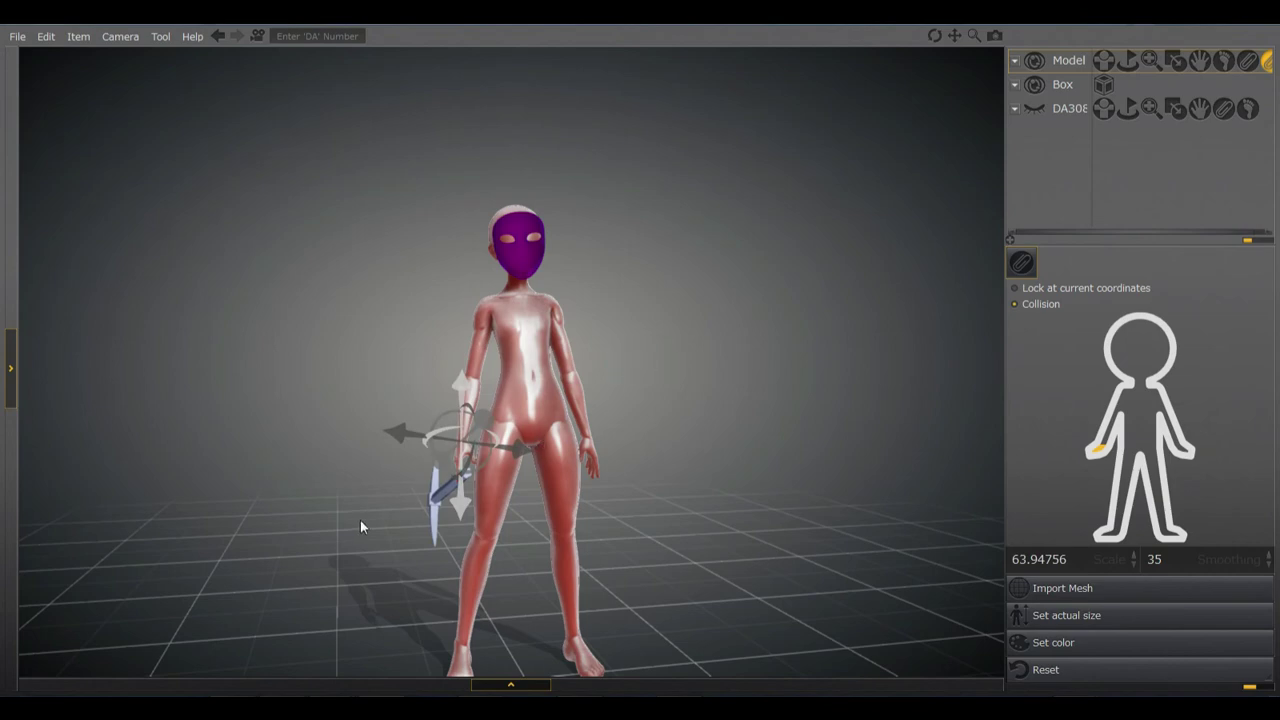
pyautogui.moveTo(358, 527); pyautogui.dragTo(494, 445, button='right')
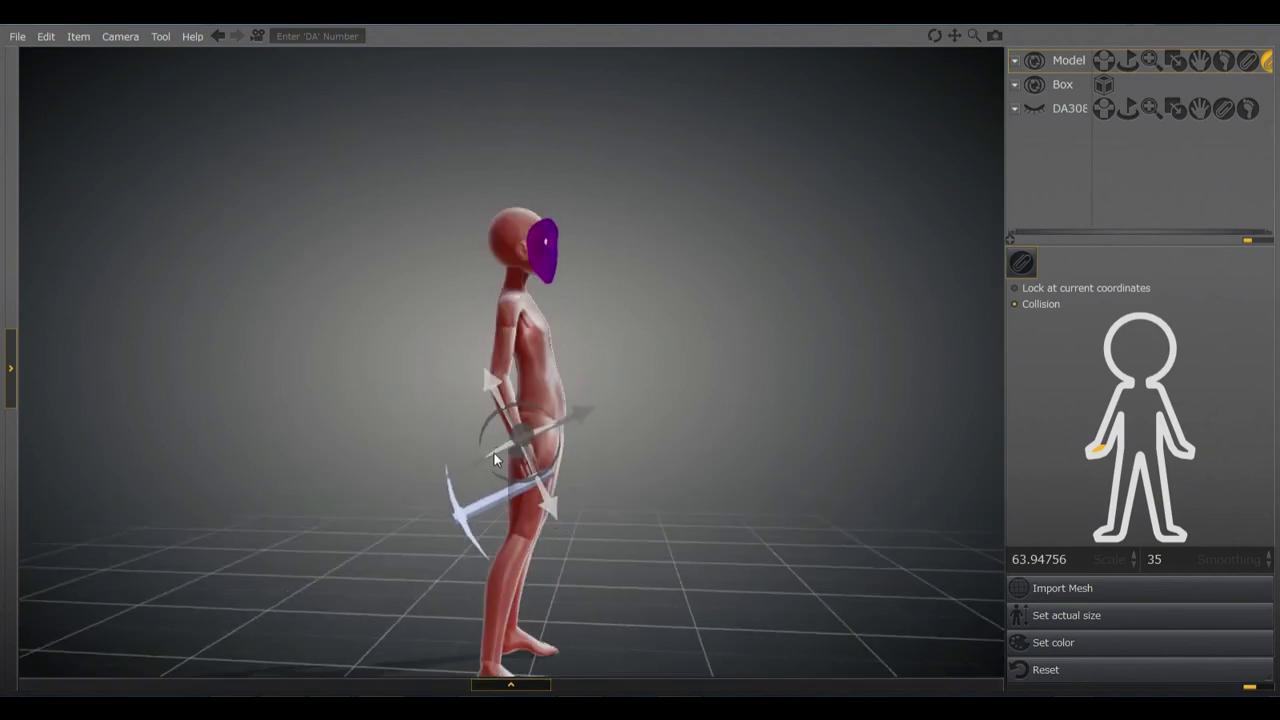
pyautogui.moveTo(494, 453); pyautogui.dragTo(643, 406)
pyautogui.moveTo(643, 406); pyautogui.dragTo(525, 500, button='right')
pyautogui.moveTo(459, 451)
pyautogui.mouseDown()
pyautogui.moveTo(447, 450)
pyautogui.moveTo(458, 445)
pyautogui.mouseUp()
pyautogui.moveTo(463, 388); pyautogui.dragTo(457, 368)
pyautogui.moveTo(352, 500); pyautogui.dragTo(790, 458, button='right')
pyautogui.click(790, 458)
# Zoom in on the see-through figure and bring up the hand-pose controls.
pyautogui.scroll(5, 489, 516)
pyautogui.scroll(-3, 795, 390)
pyautogui.moveTo(786, 374); pyautogui.dragTo(891, 300, button='right')
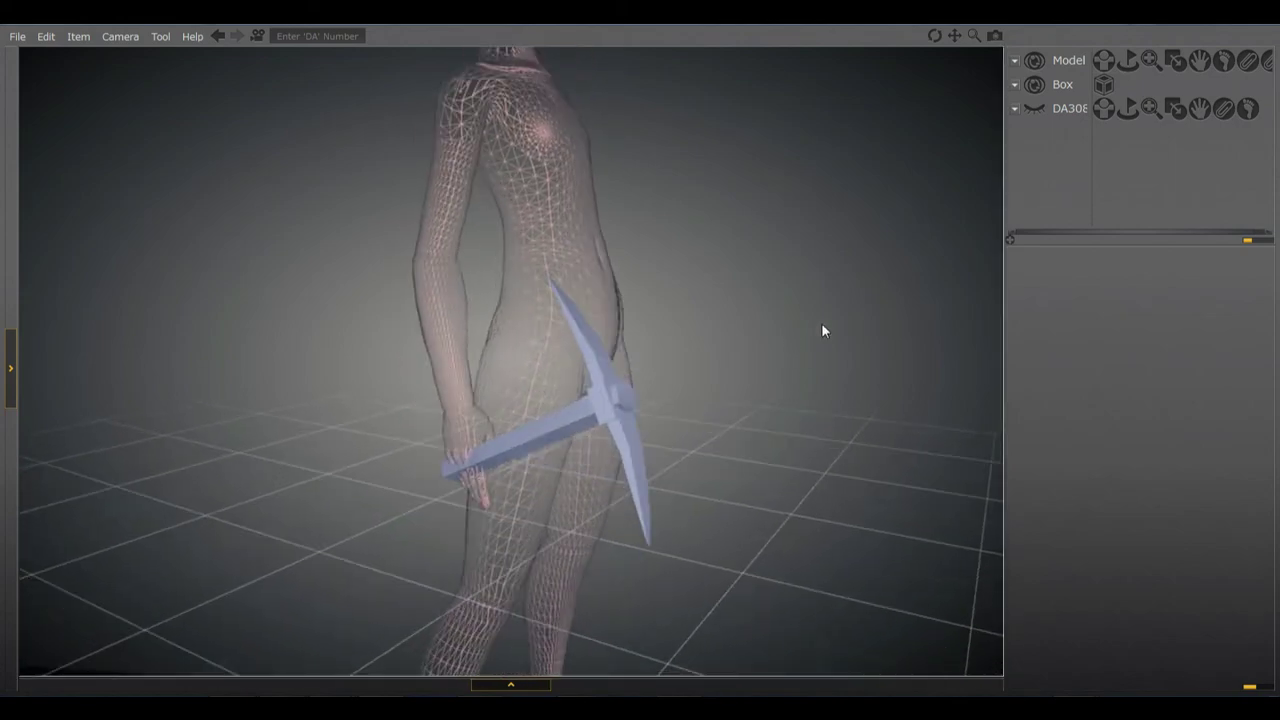
pyautogui.scroll(3, 891, 300)
pyautogui.click(1199, 62)
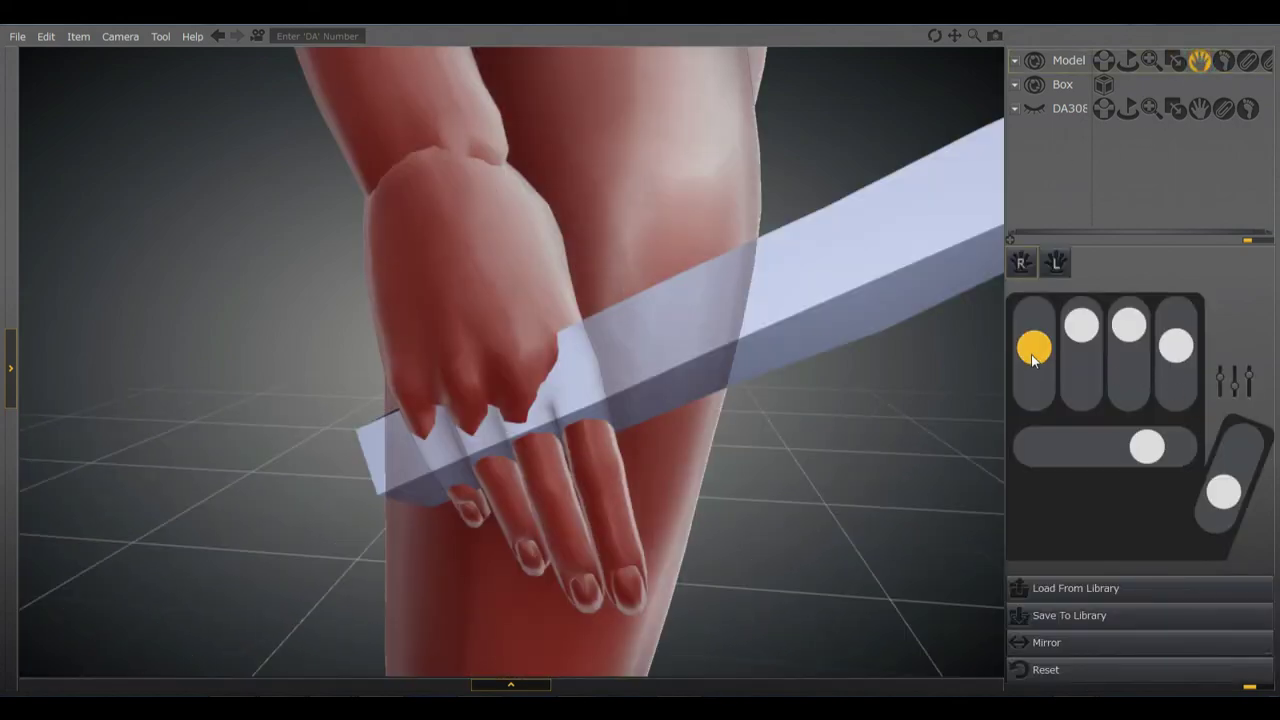
# Curl the index and middle fingers closed around the pickaxe handle.
pyautogui.moveTo(1033, 360); pyautogui.dragTo(1034, 376)
pyautogui.moveTo(1081, 328); pyautogui.dragTo(1181, 373)
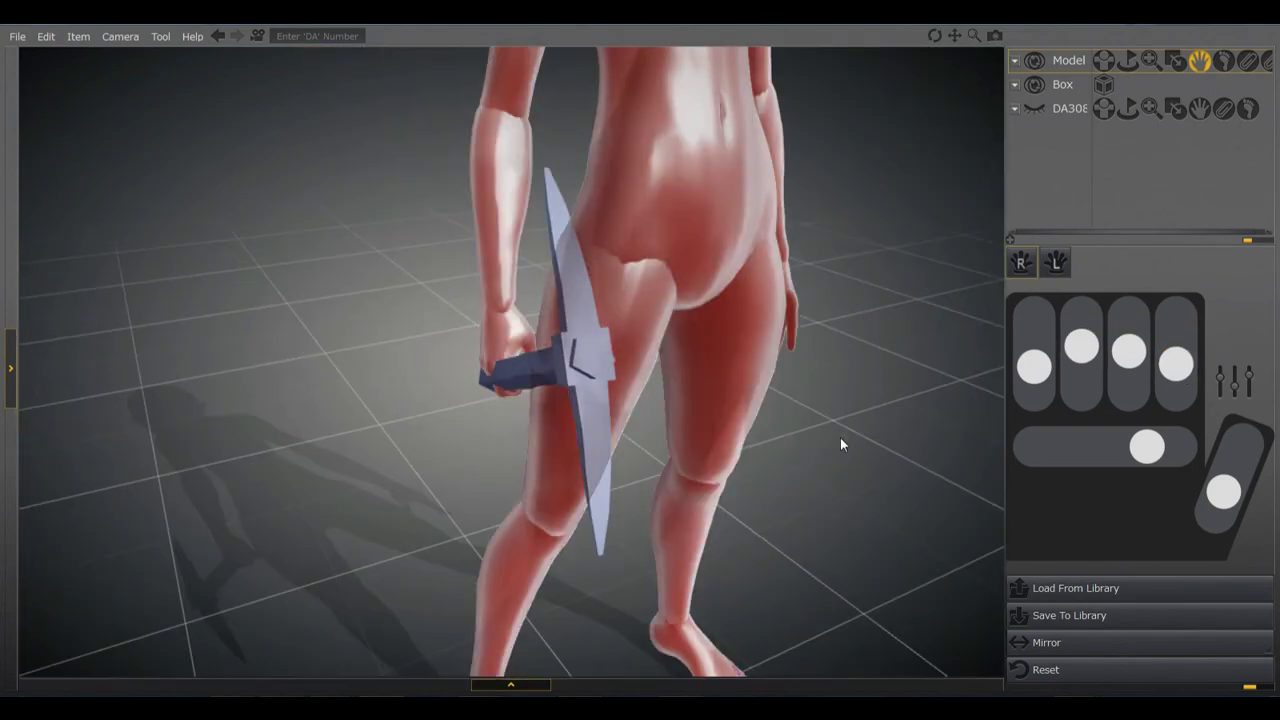
# Shift the imported pickaxe right and slightly up into the hand's grip.
pyautogui.click(1247, 61)
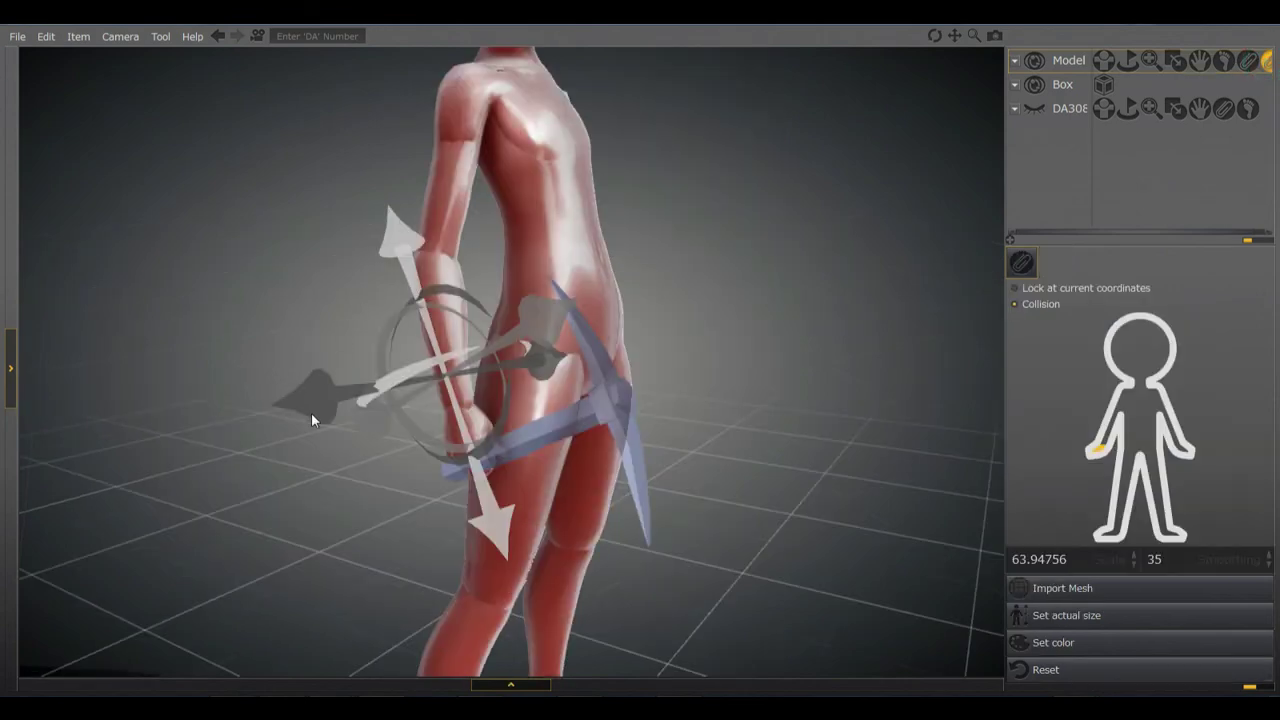
pyautogui.moveTo(311, 412); pyautogui.dragTo(349, 394)
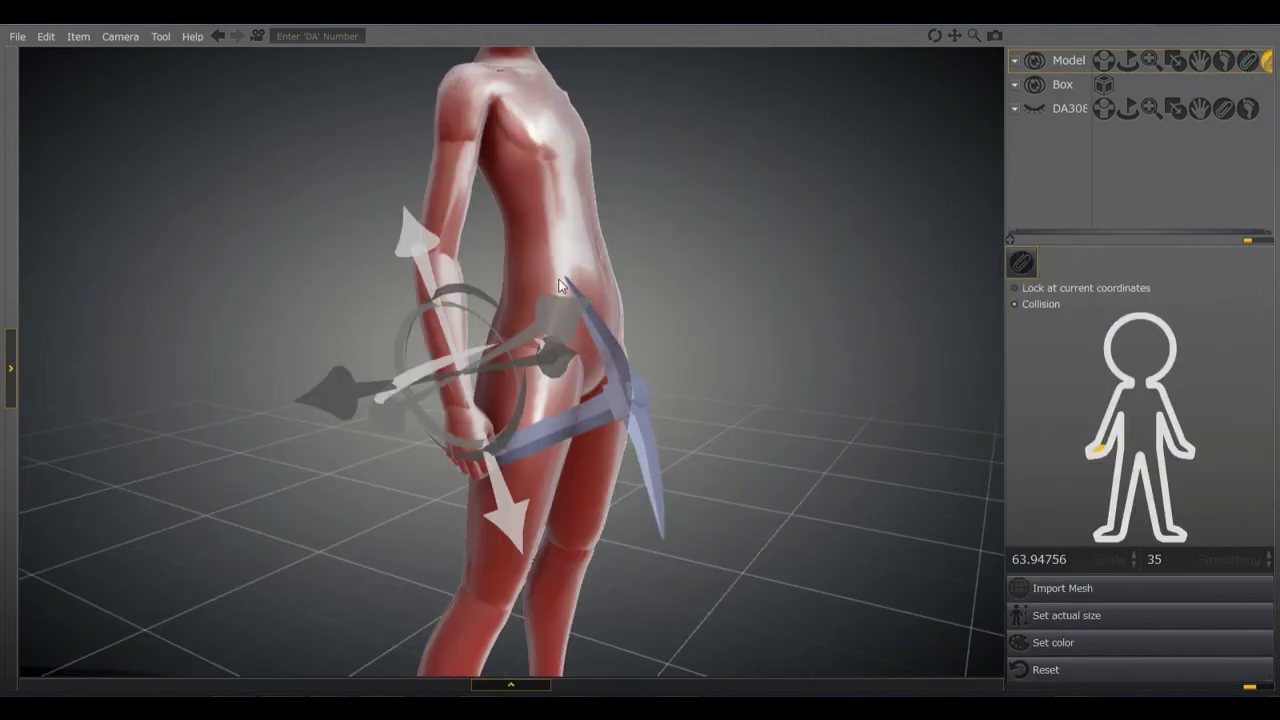
pyautogui.moveTo(405, 239); pyautogui.dragTo(400, 230)
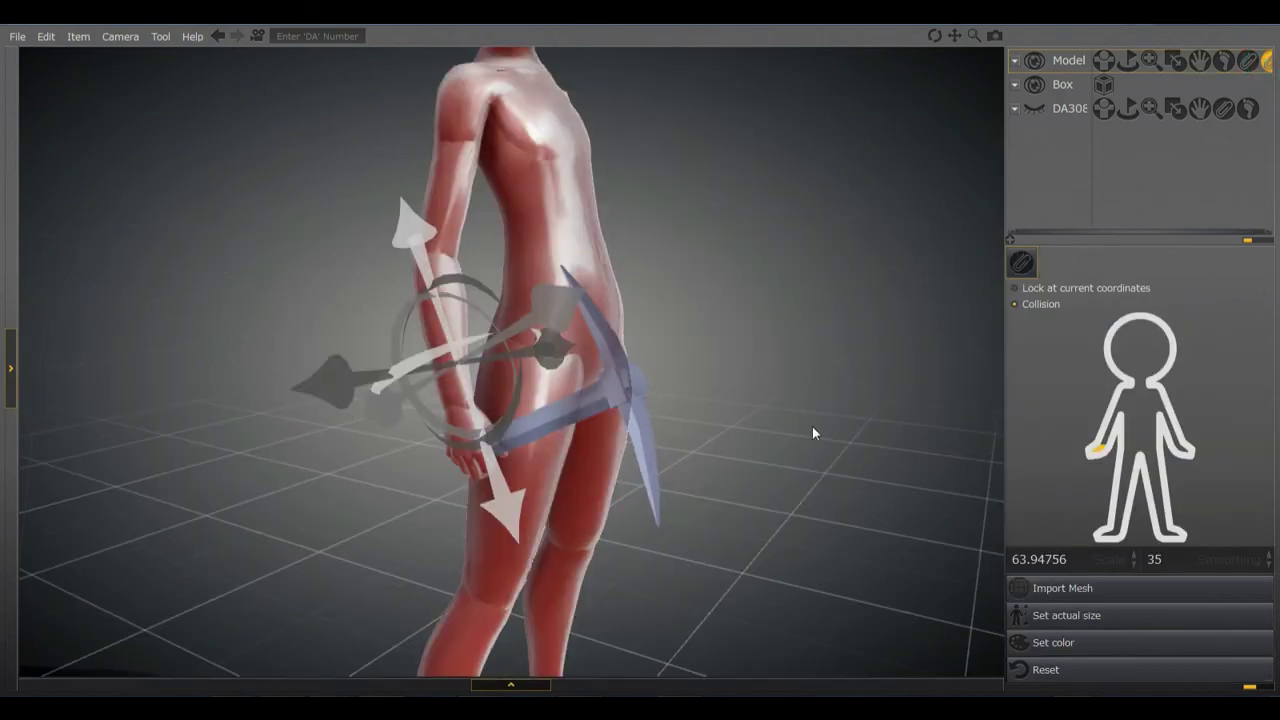
# Deselect the pickaxe and drag the hand upward toward the shoulder.
pyautogui.click(801, 431)
pyautogui.moveTo(800, 423); pyautogui.dragTo(738, 467)
pyautogui.moveTo(480, 403)
pyautogui.mouseDown()
pyautogui.moveTo(456, 377)
pyautogui.moveTo(362, 345)
pyautogui.moveTo(317, 295)
pyautogui.moveTo(547, 288)
pyautogui.moveTo(520, 300)
pyautogui.moveTo(375, 287)
pyautogui.moveTo(358, 345)
pyautogui.moveTo(369, 256)
pyautogui.moveTo(397, 344)
pyautogui.moveTo(434, 282)
pyautogui.moveTo(371, 320)
pyautogui.moveTo(395, 335)
pyautogui.mouseUp()
# Swing the pickaxe arm out to the side, bend the elbow, and raise the tool upright.
pyautogui.moveTo(686, 345)
pyautogui.mouseDown(button='right')
pyautogui.moveTo(534, 379)
pyautogui.moveTo(408, 330)
pyautogui.moveTo(646, 397)
pyautogui.moveTo(787, 397)
pyautogui.mouseUp(button='right')
pyautogui.moveTo(548, 348); pyautogui.dragTo(680, 245)
pyautogui.moveTo(726, 305)
pyautogui.mouseDown(button='right')
pyautogui.moveTo(547, 418)
pyautogui.moveTo(400, 374)
pyautogui.mouseUp(button='right')
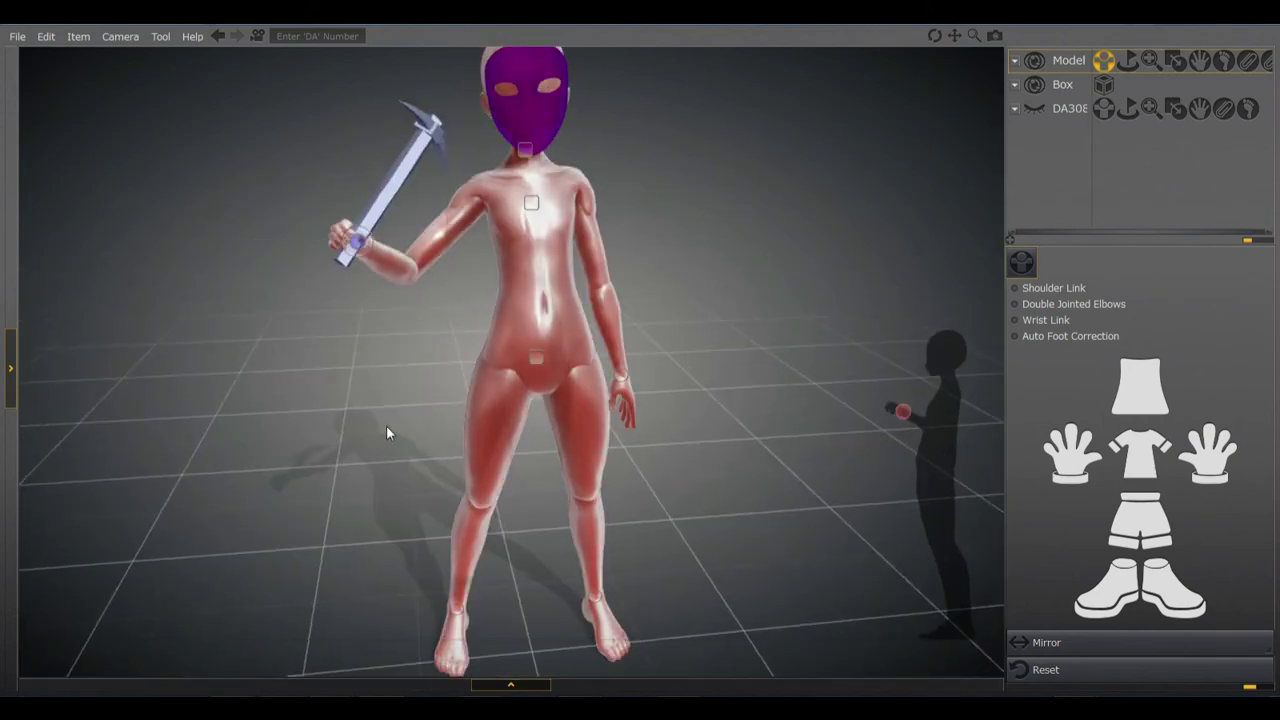
pyautogui.moveTo(358, 237); pyautogui.dragTo(409, 324)
pyautogui.moveTo(402, 258); pyautogui.dragTo(386, 305)
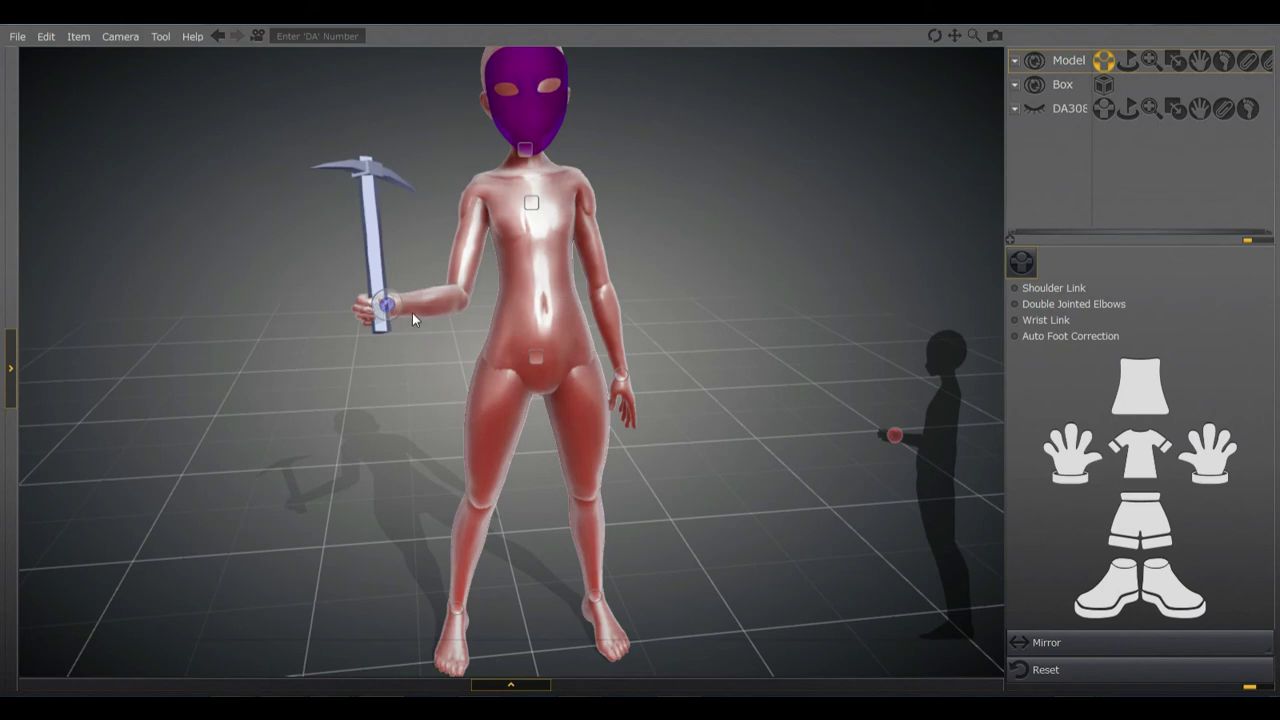
pyautogui.moveTo(394, 418); pyautogui.dragTo(409, 377, button='right')
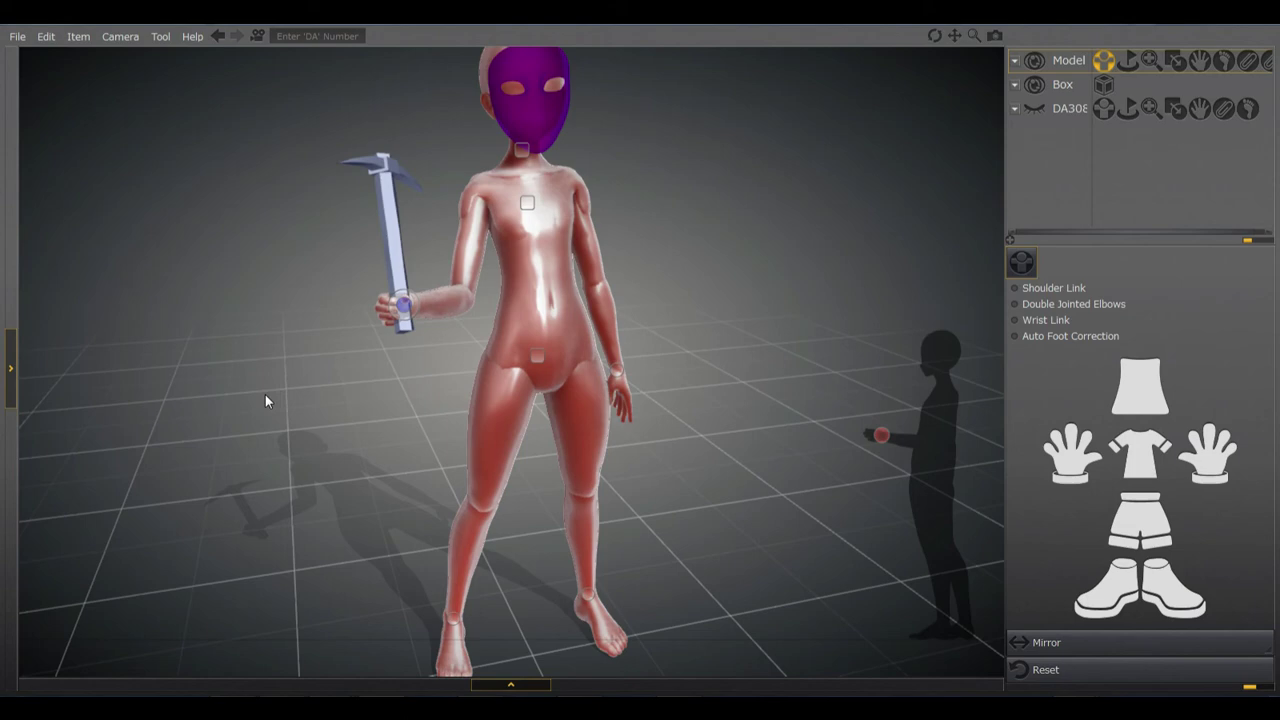
pyautogui.moveTo(263, 430)
pyautogui.mouseDown(button='right')
pyautogui.moveTo(434, 414)
pyautogui.moveTo(244, 429)
pyautogui.mouseUp(button='right')
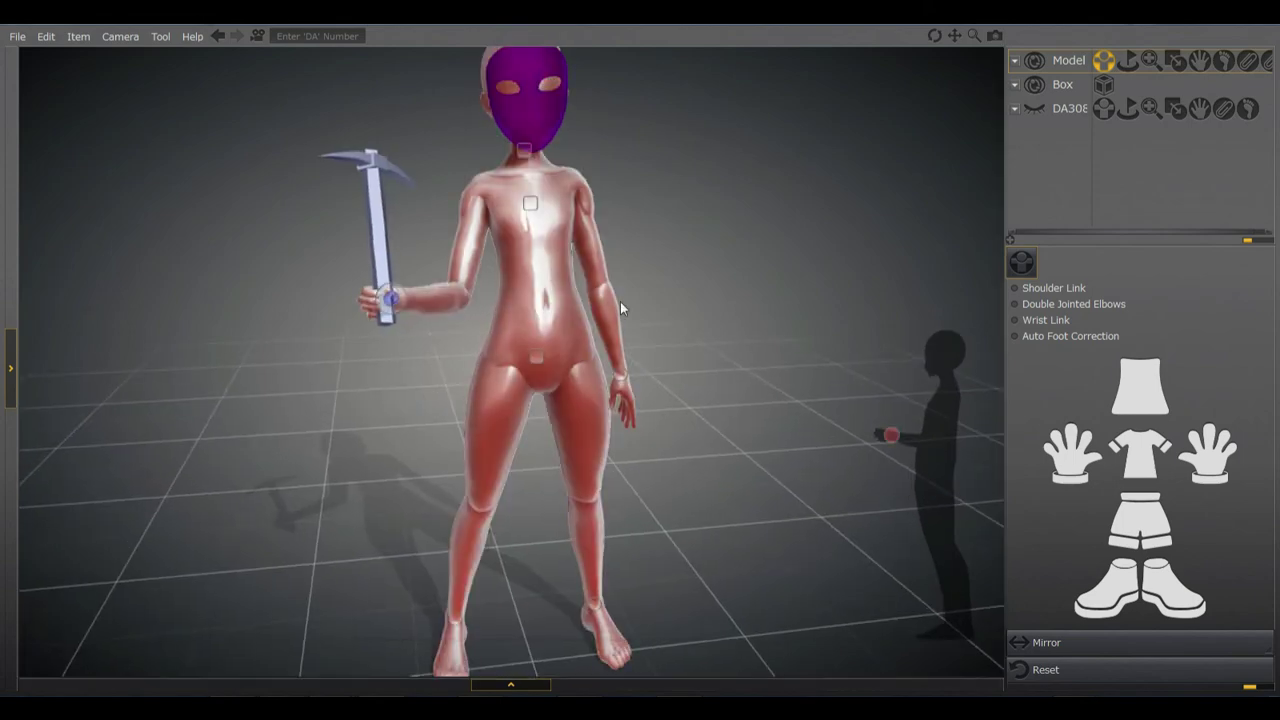
pyautogui.moveTo(733, 296)
pyautogui.mouseDown(button='right')
pyautogui.moveTo(677, 323)
pyautogui.moveTo(731, 326)
pyautogui.moveTo(733, 315)
pyautogui.mouseUp(button='right')
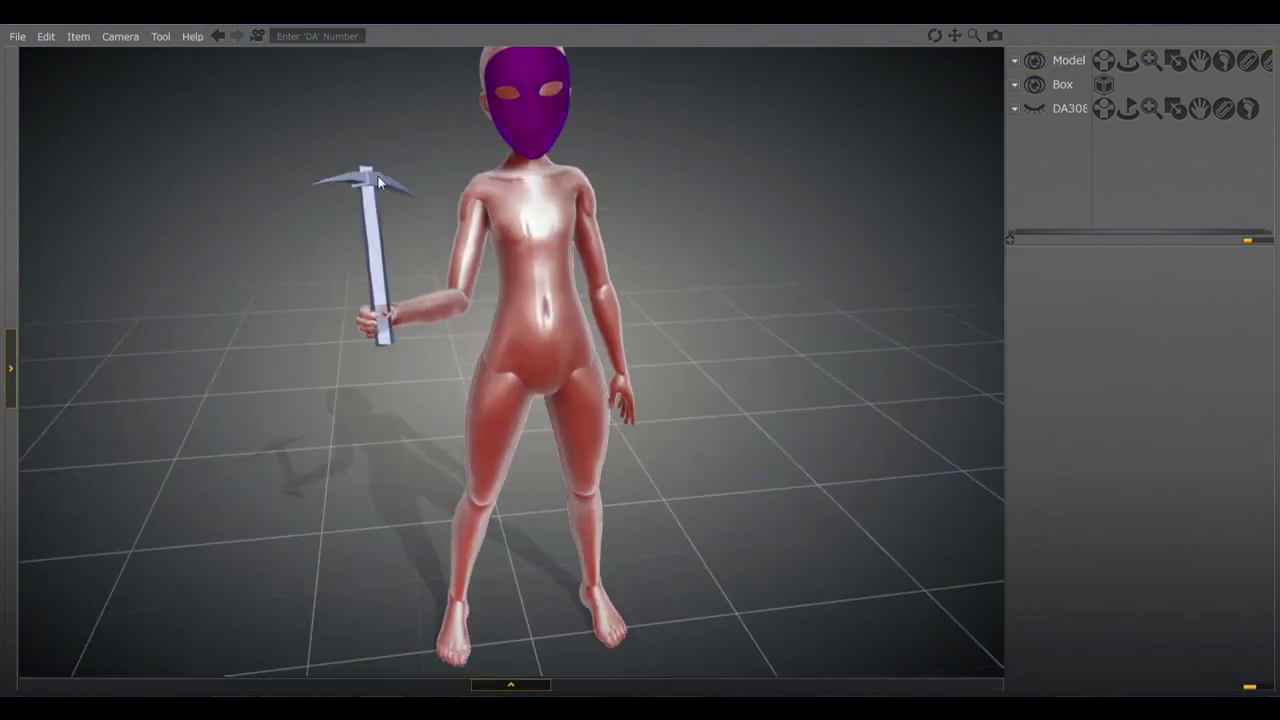
pyautogui.moveTo(754, 421)
pyautogui.mouseDown(button='right')
pyautogui.moveTo(734, 391)
pyautogui.moveTo(717, 417)
pyautogui.moveTo(751, 426)
pyautogui.moveTo(714, 430)
pyautogui.moveTo(720, 346)
pyautogui.moveTo(685, 316)
pyautogui.moveTo(674, 340)
pyautogui.moveTo(687, 325)
pyautogui.mouseUp(button='right')
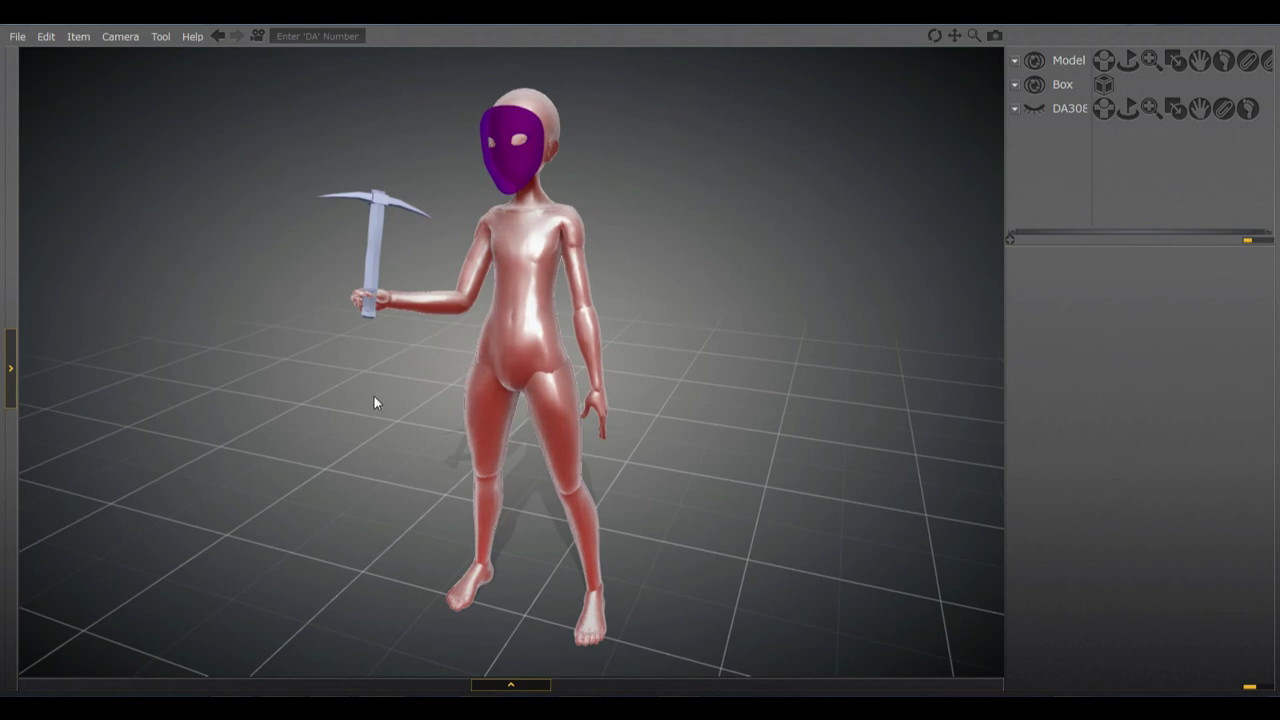
pyautogui.moveTo(350, 410); pyautogui.dragTo(422, 423, button='right')
pyautogui.moveTo(813, 393); pyautogui.dragTo(688, 386, button='right')
pyautogui.moveTo(440, 428); pyautogui.dragTo(502, 380, button='right')
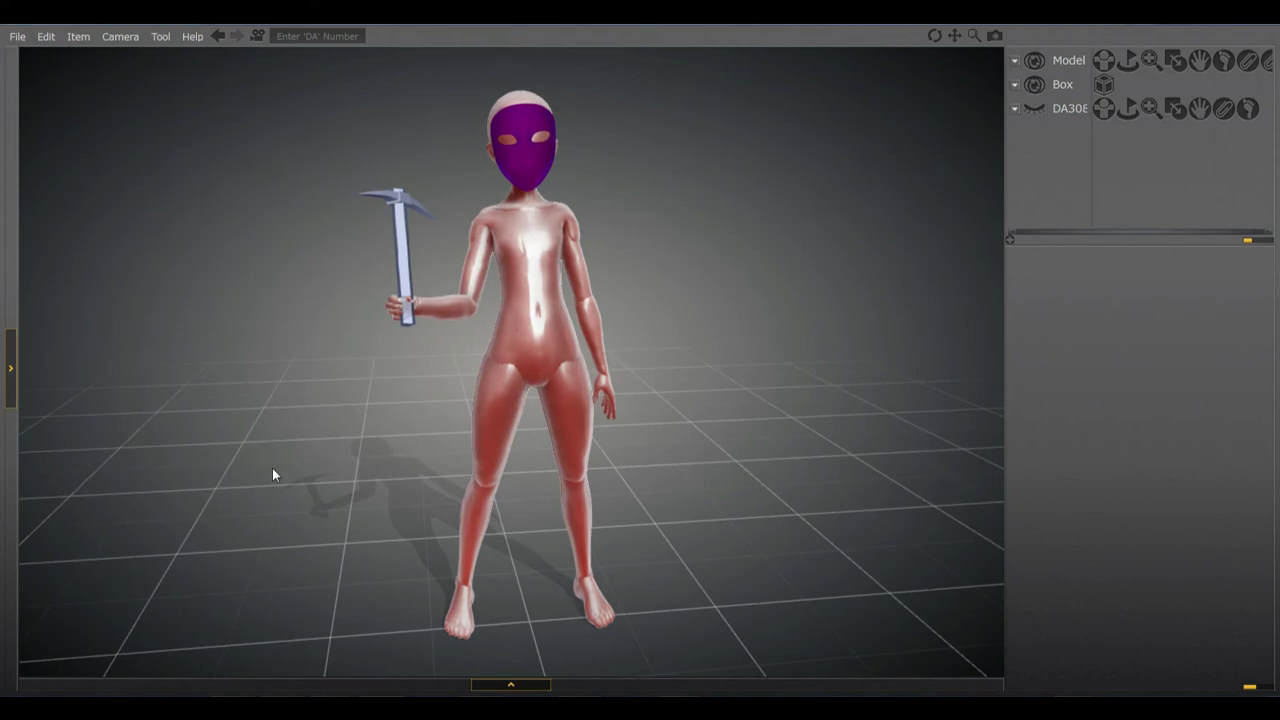
pyautogui.moveTo(272, 468)
pyautogui.mouseDown(button='right')
pyautogui.moveTo(453, 469)
pyautogui.moveTo(317, 473)
pyautogui.moveTo(263, 451)
pyautogui.mouseUp(button='right')
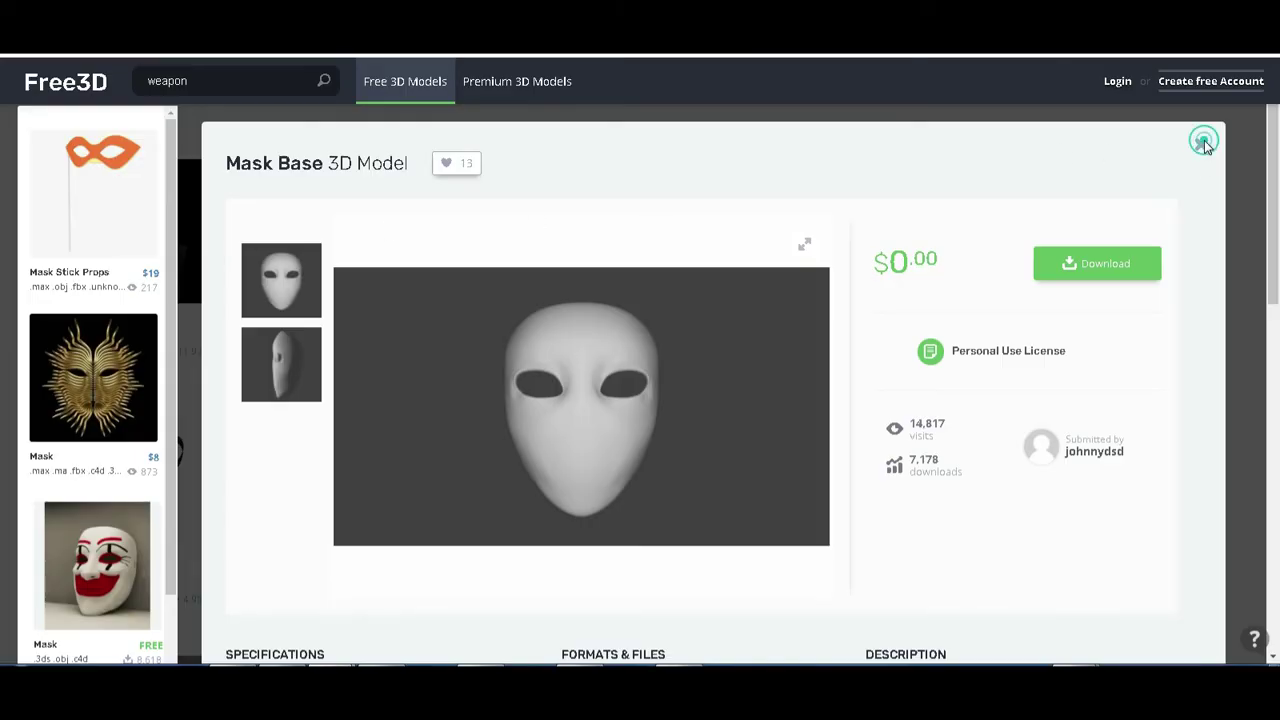
# Close the Mask Base details and browse the 59 mask results, ending at the top.
pyautogui.click(1200, 140)
pyautogui.scroll(2, 150, 336)
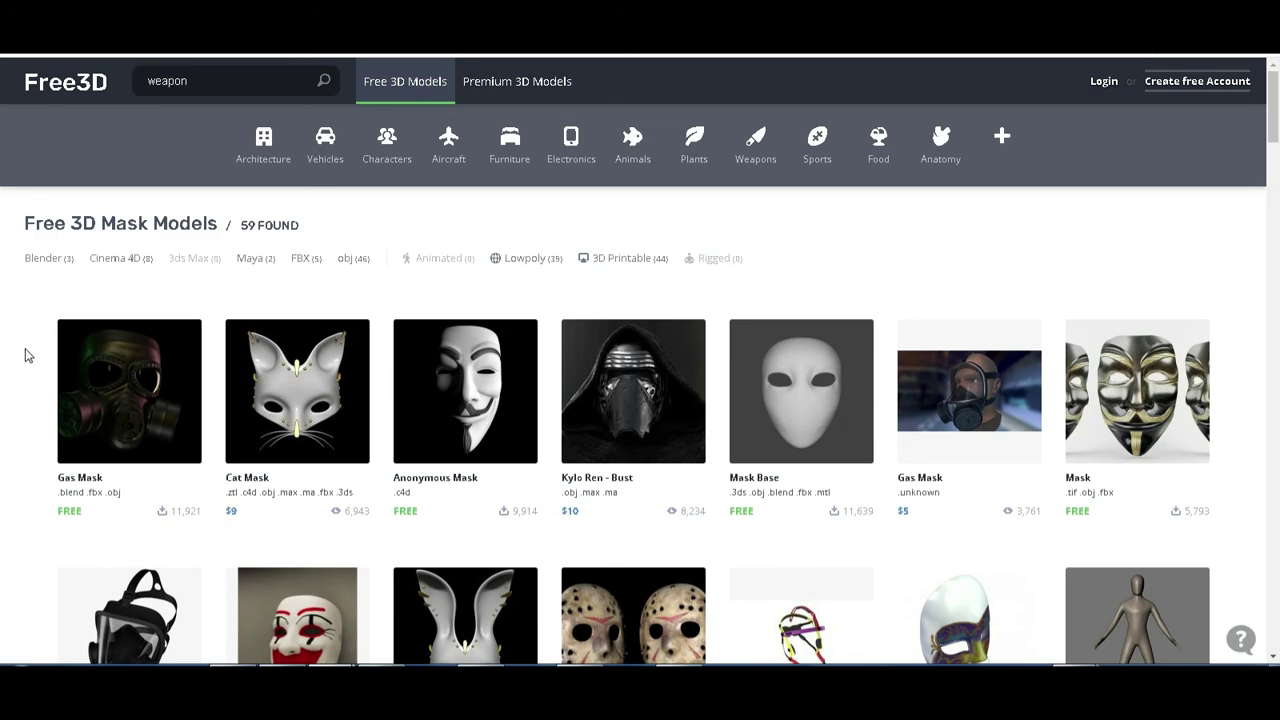
pyautogui.scroll(-7, 30, 346)
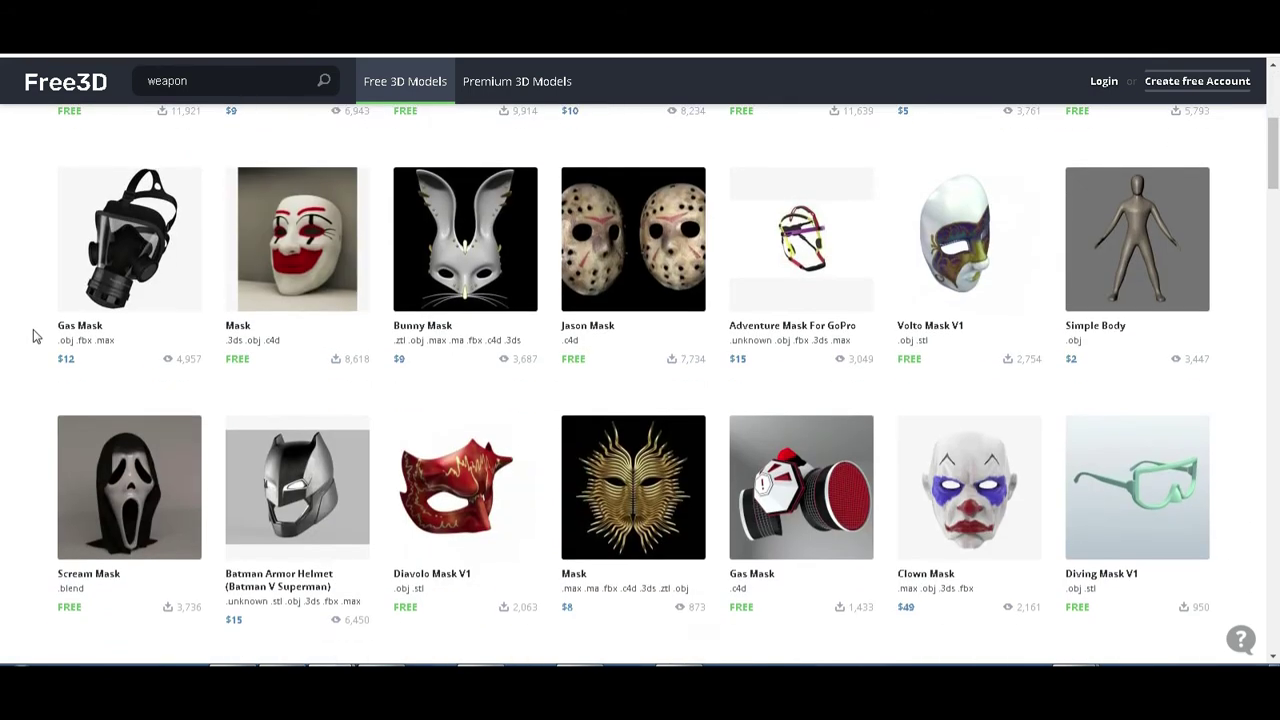
pyautogui.scroll(2, 545, 277)
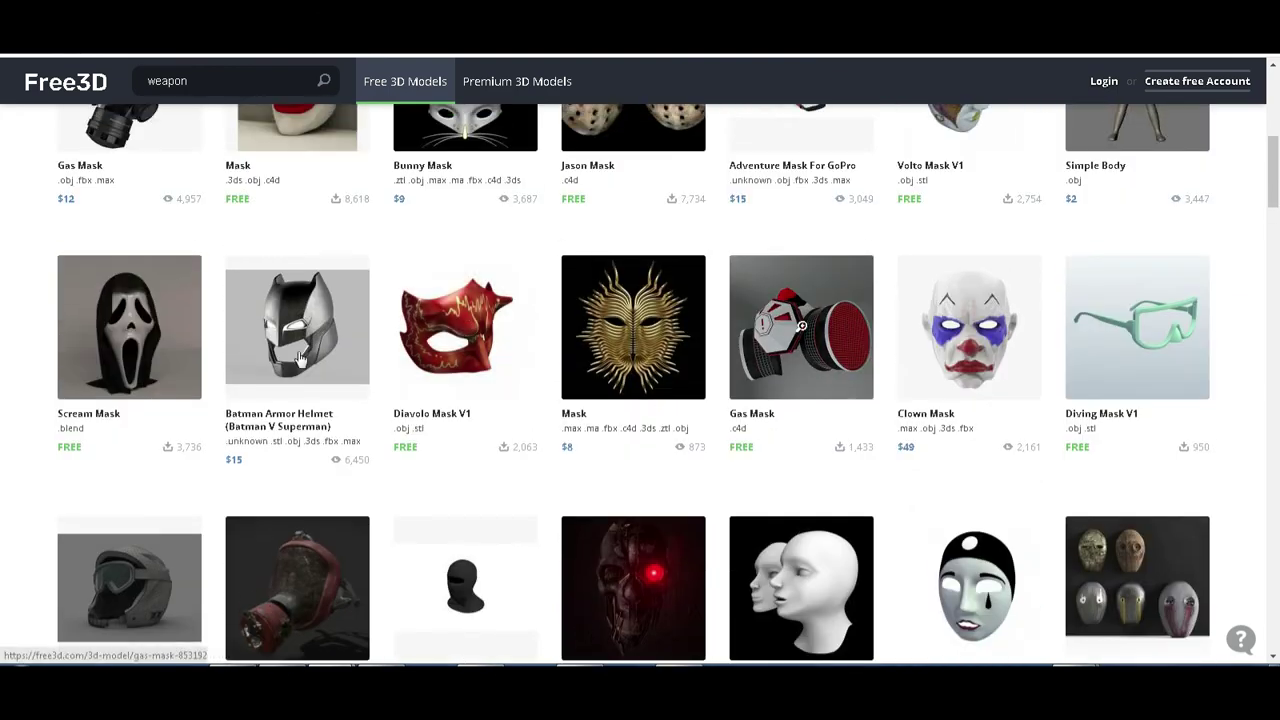
pyautogui.scroll(-2, 23, 350)
pyautogui.scroll(-5, 20, 360)
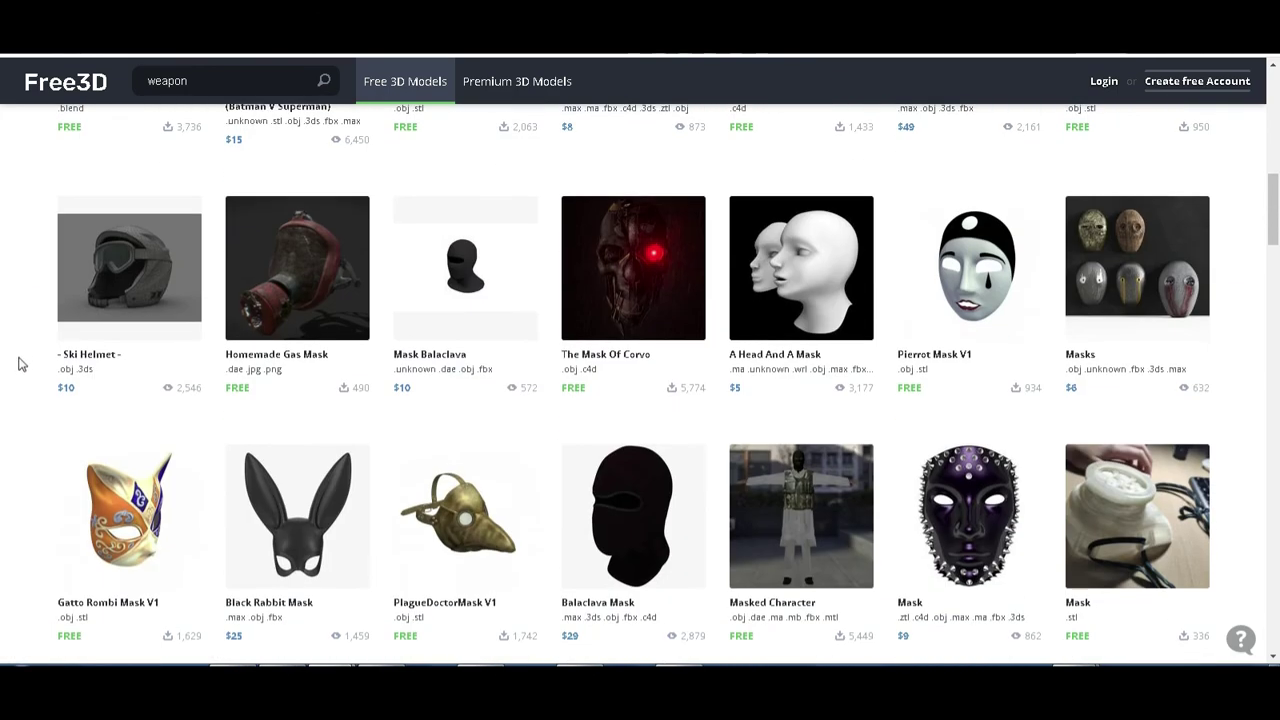
pyautogui.scroll(2, 420, 437)
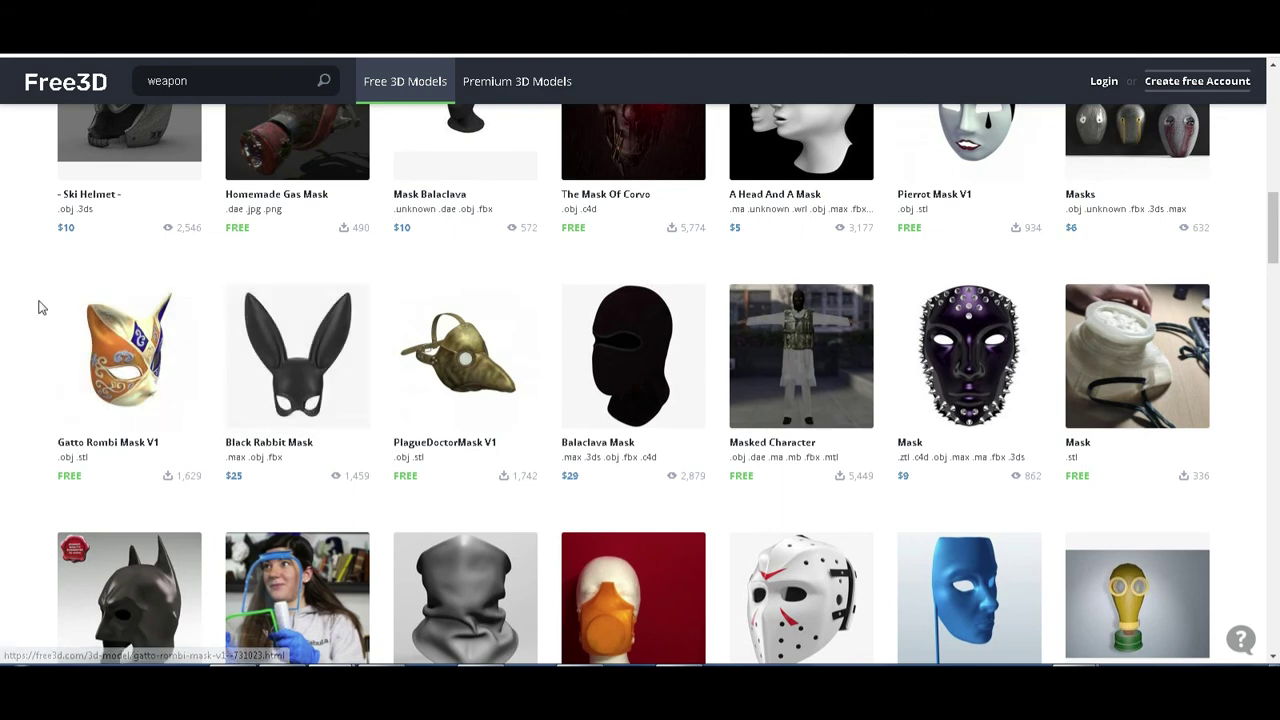
pyautogui.scroll(-1, 38, 305)
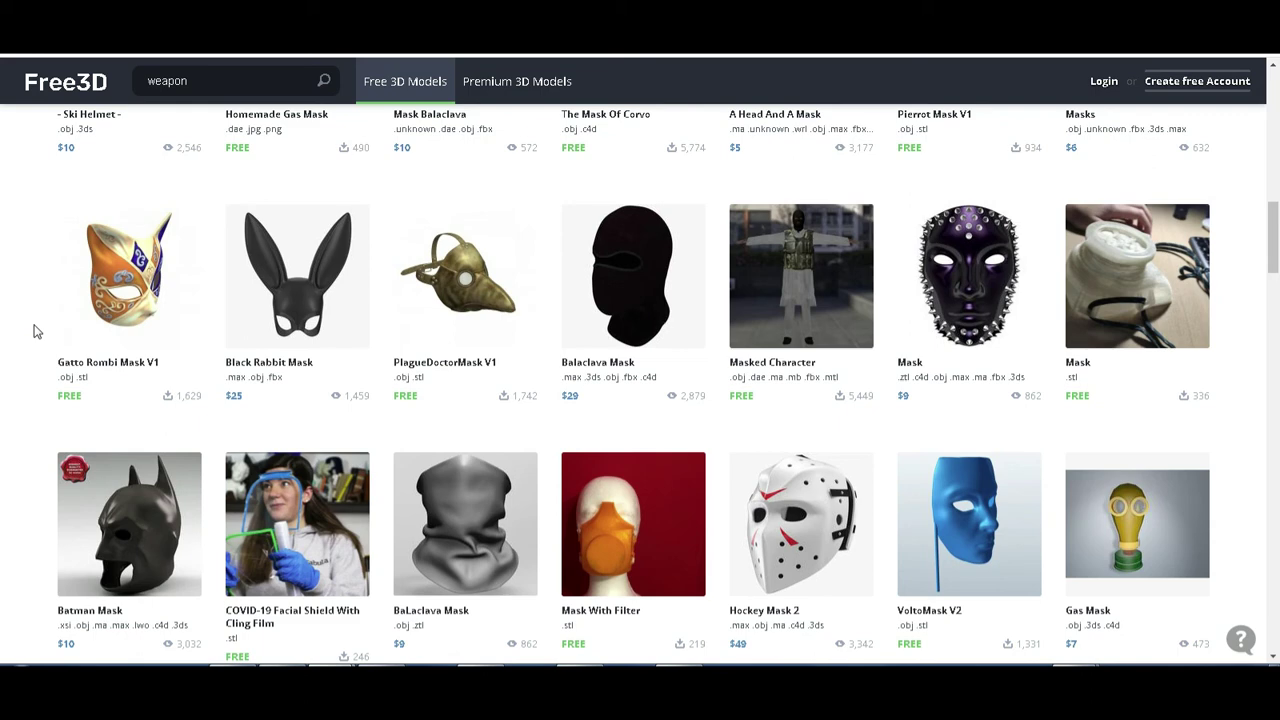
pyautogui.scroll(8, 33, 331)
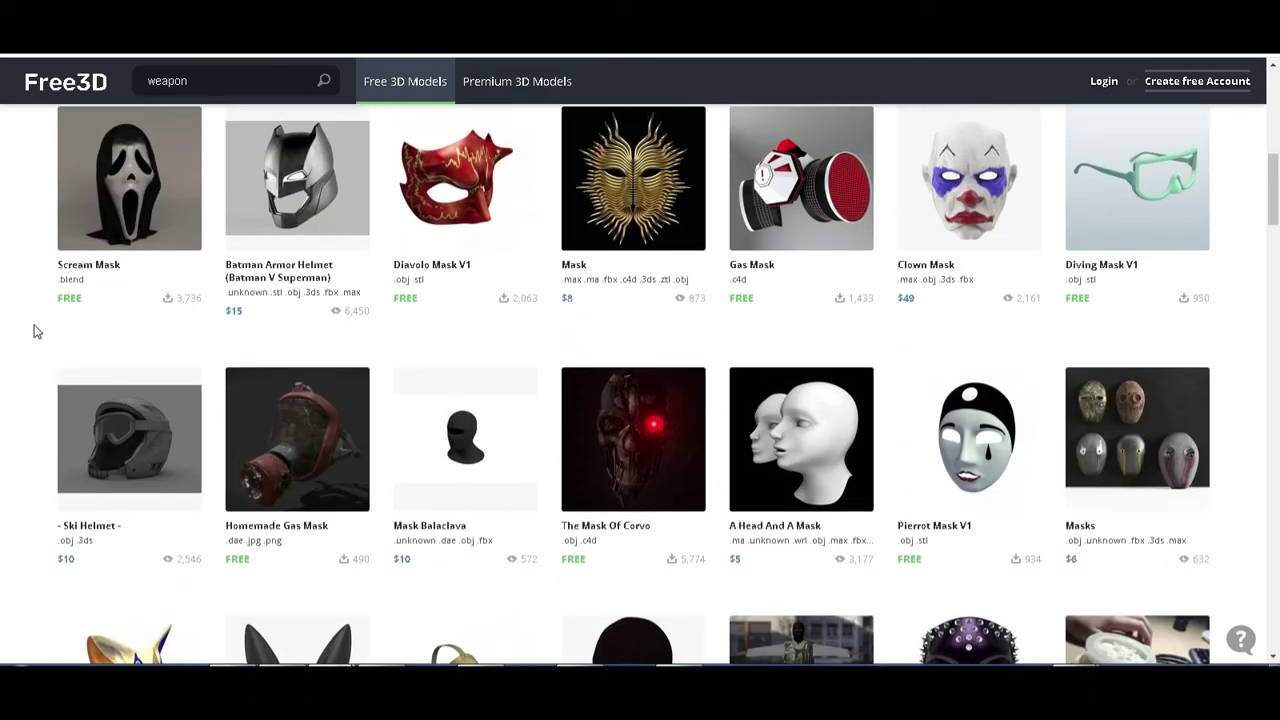
pyautogui.scroll(4, 33, 331)
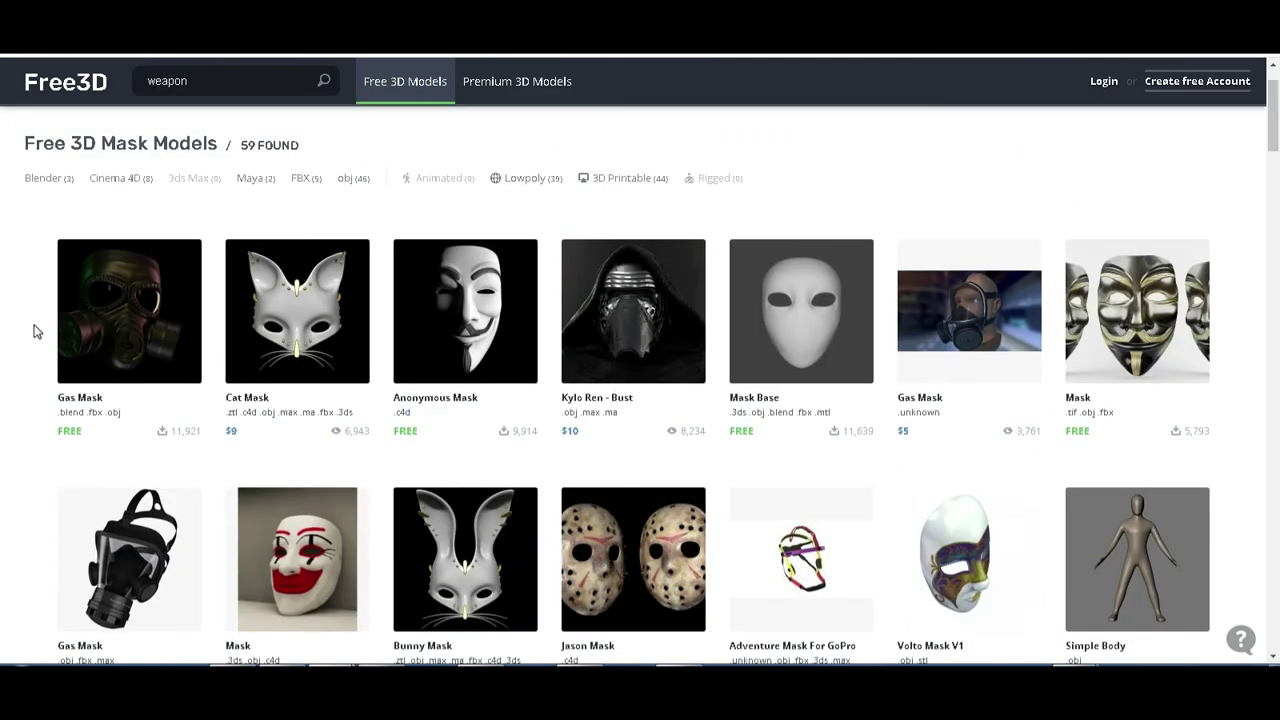
pyautogui.scroll(1, 33, 331)
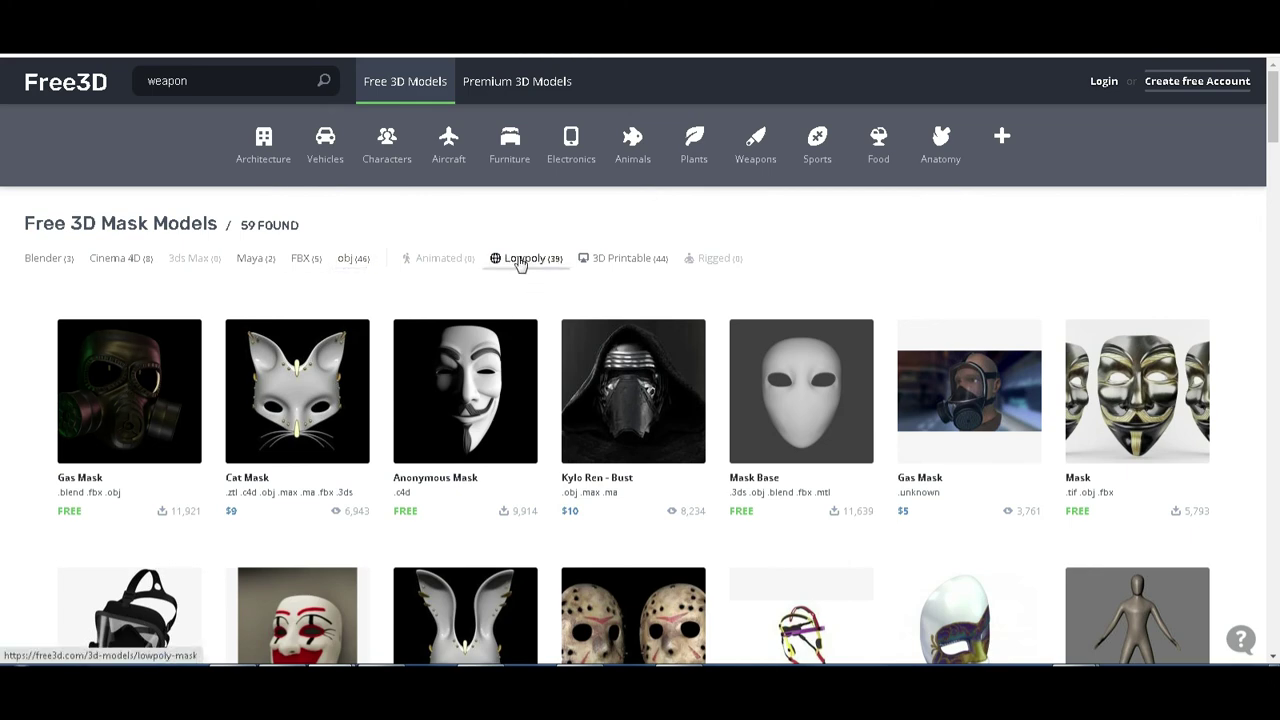
pyautogui.scroll(-2, 55, 358)
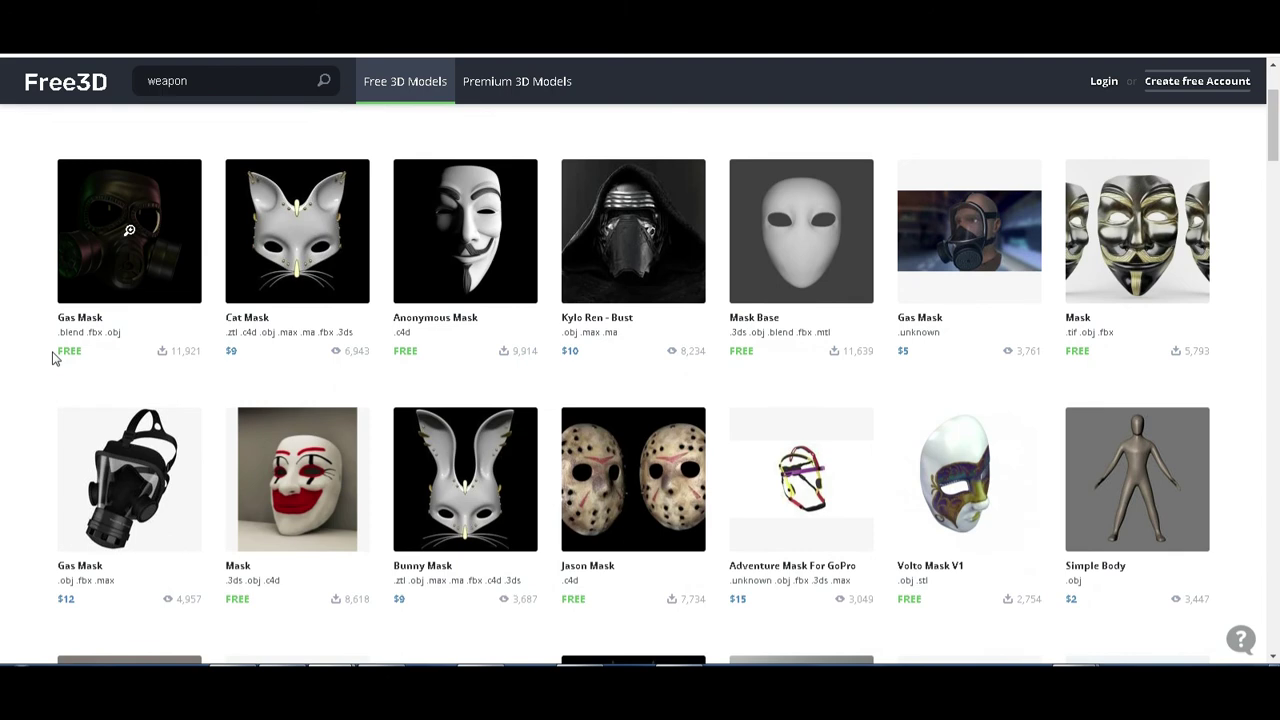
pyautogui.scroll(1, 55, 358)
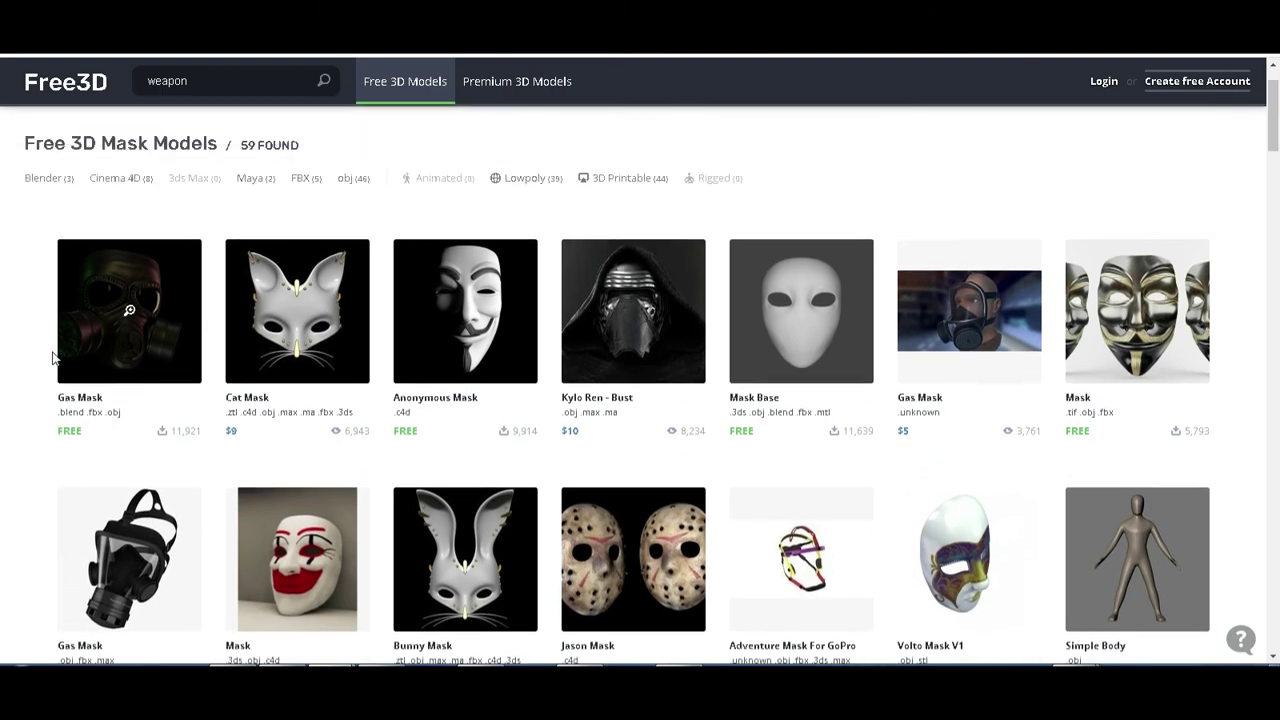
pyautogui.scroll(-2, 52, 357)
pyautogui.scroll(1, 52, 351)
pyautogui.moveTo(803, 254)
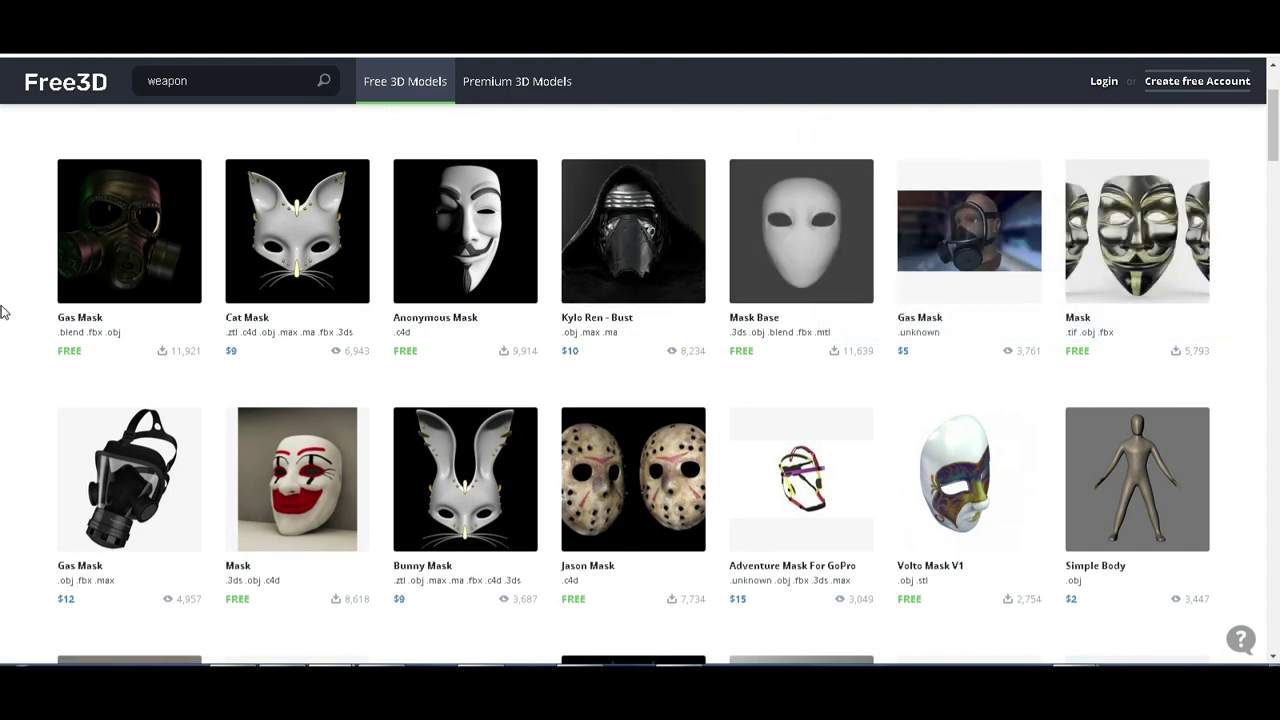
pyautogui.scroll(-3, 4, 313)
pyautogui.scroll(3, 4, 310)
pyautogui.scroll(2, 16, 346)
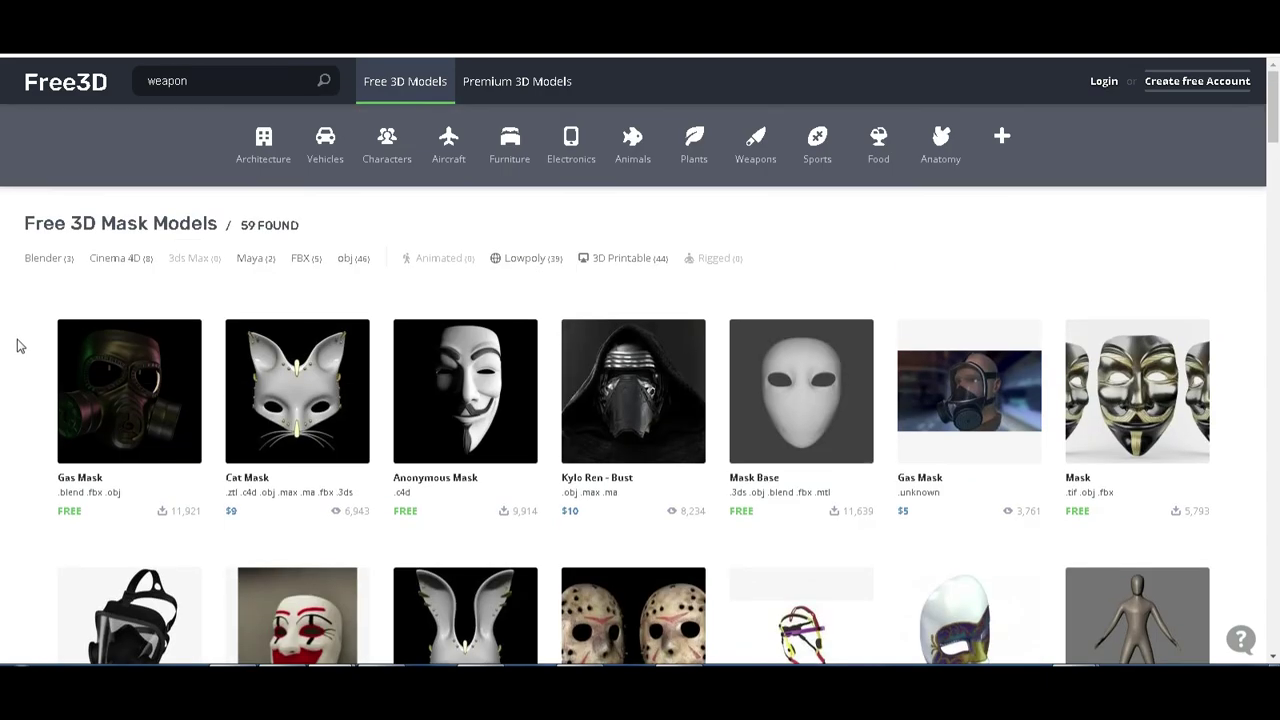
pyautogui.scroll(-10, 16, 346)
pyautogui.scroll(-4, 16, 338)
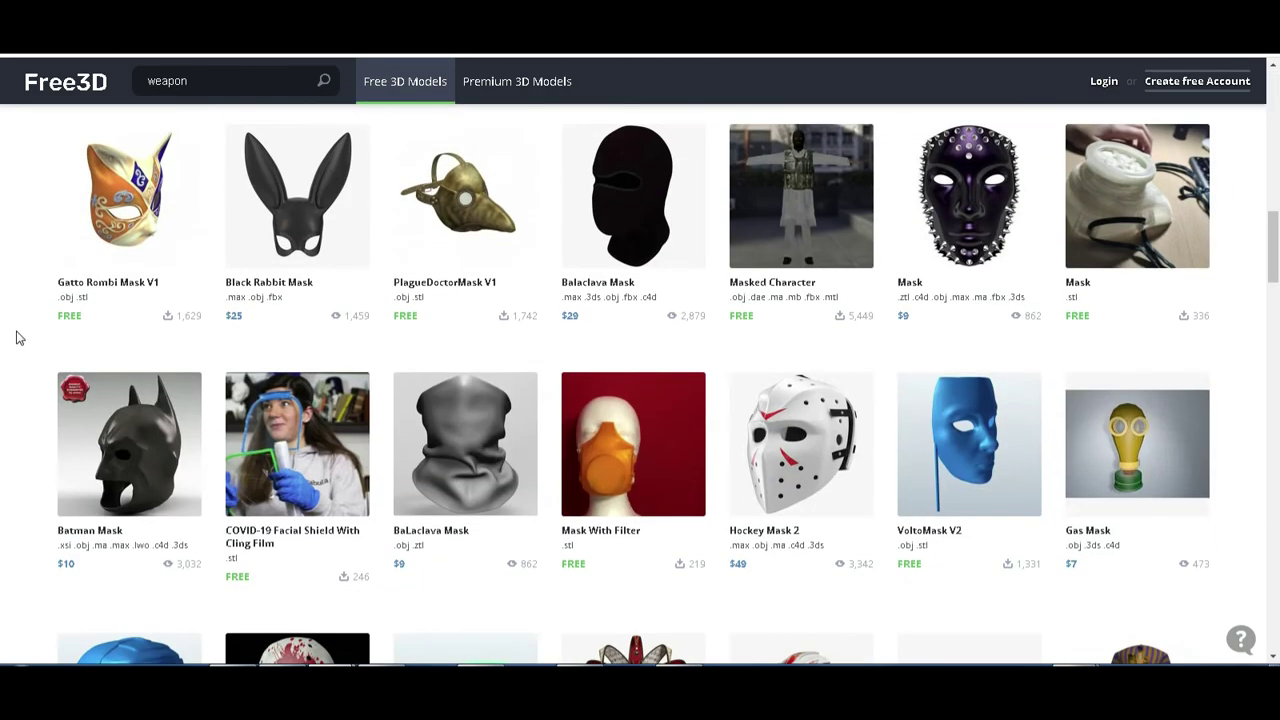
pyautogui.scroll(-5, 16, 338)
pyautogui.scroll(-8, 16, 338)
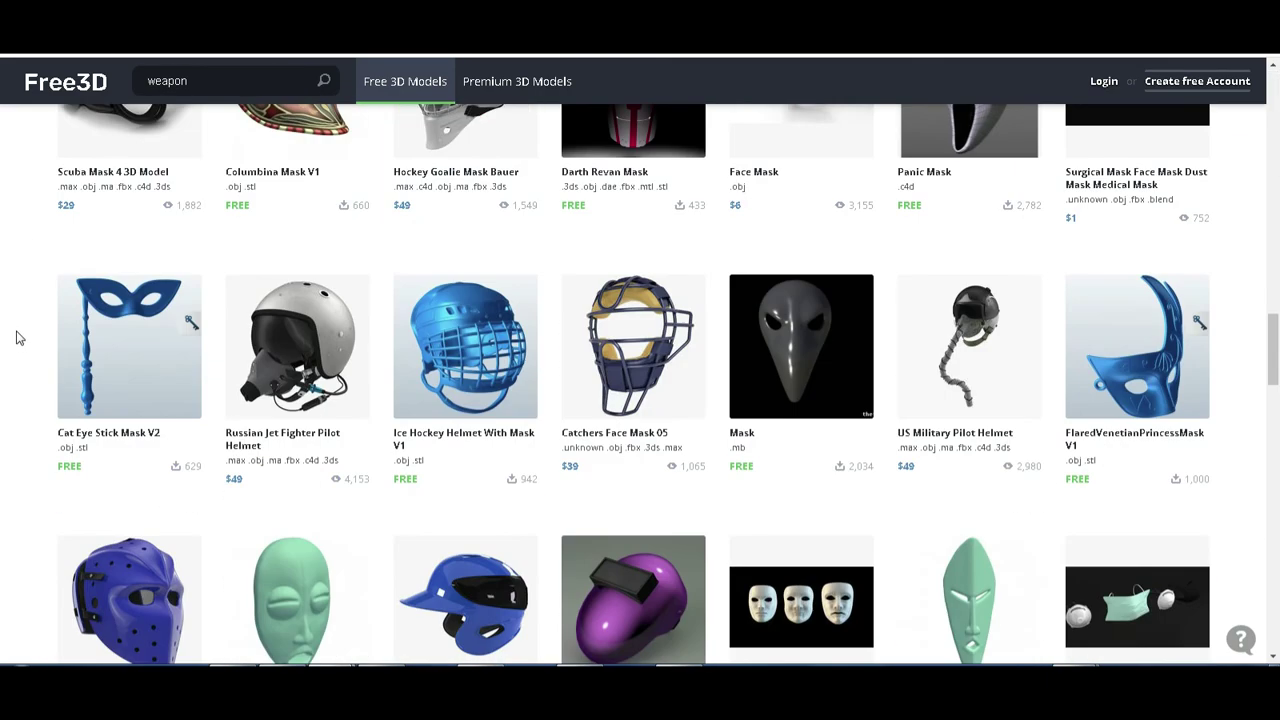
pyautogui.scroll(-7, 16, 338)
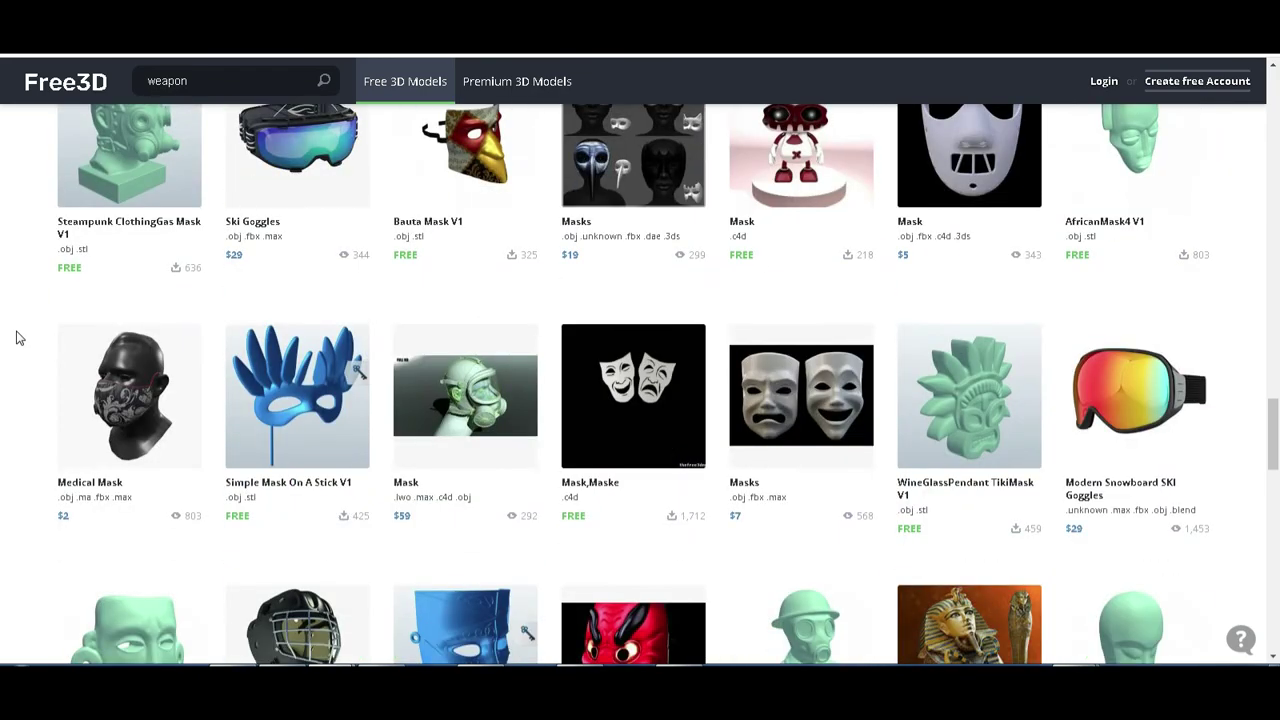
pyautogui.scroll(-10, 16, 338)
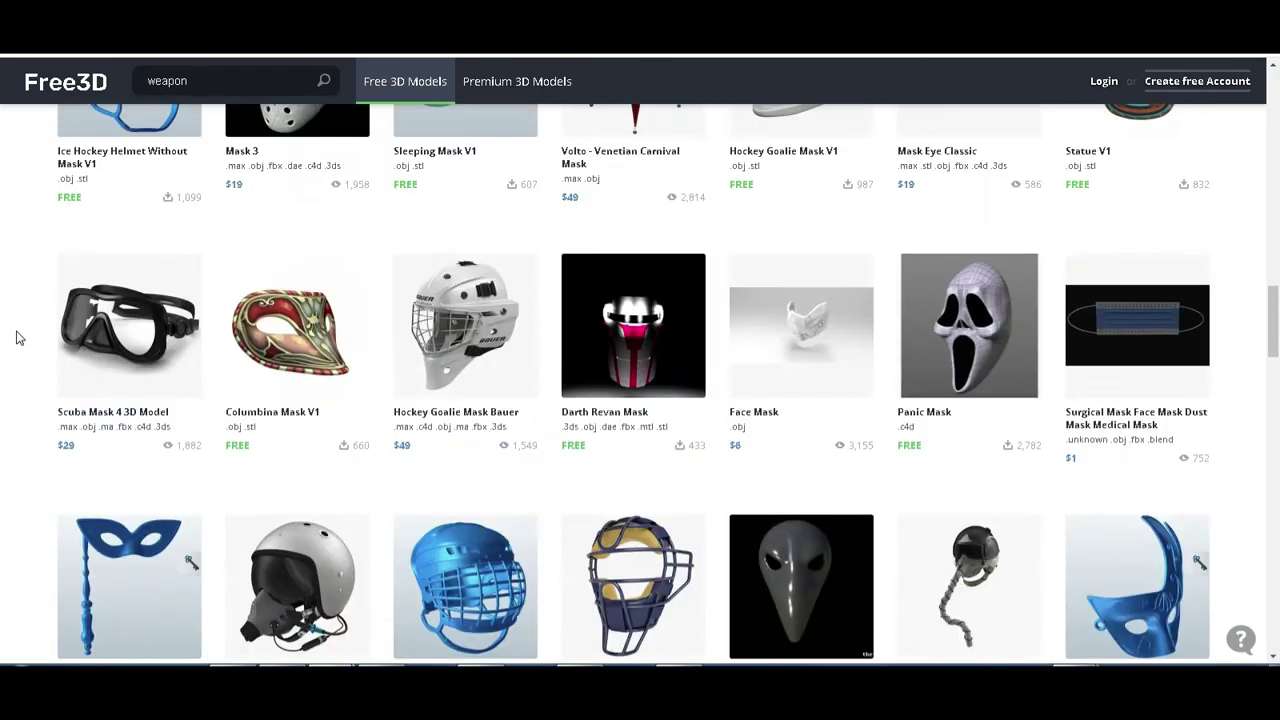
pyautogui.scroll(5, 16, 338)
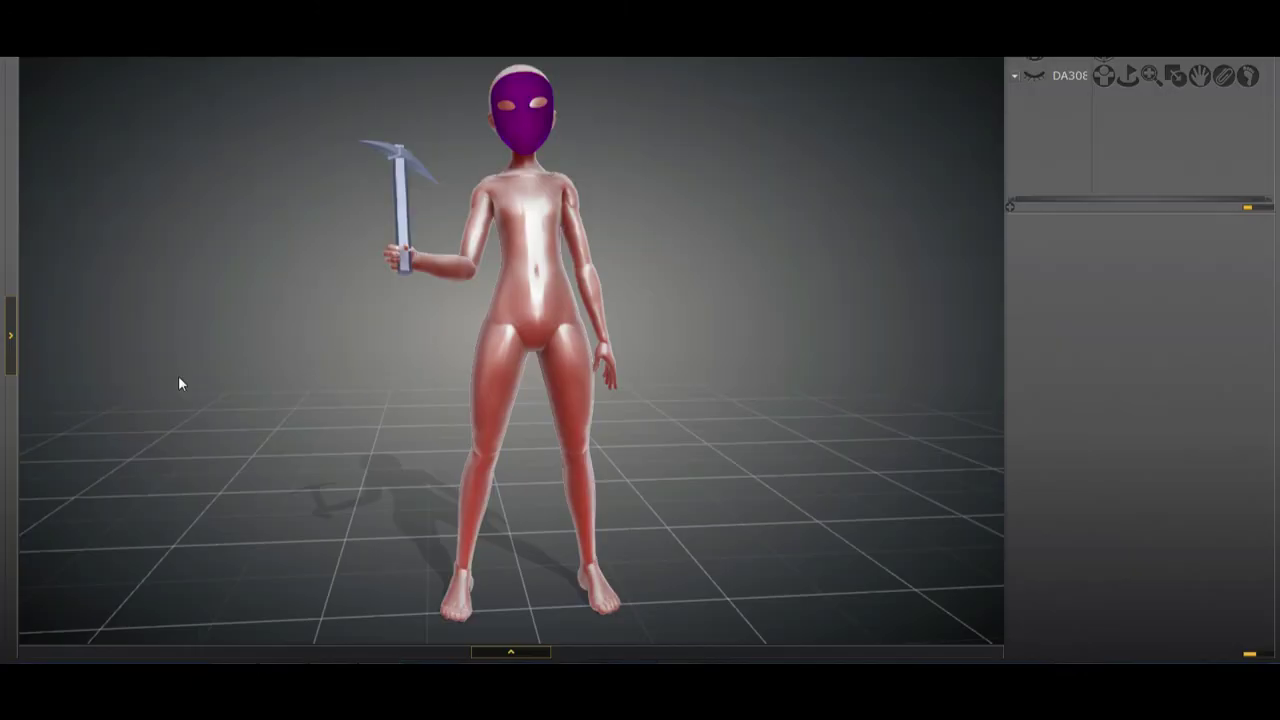
# Move the pickaxe hand's wrist so the arm holds the tool raised beside the head.
pyautogui.moveTo(185, 379)
pyautogui.mouseDown()
pyautogui.moveTo(565, 416)
pyautogui.moveTo(109, 406)
pyautogui.moveTo(554, 409)
pyautogui.moveTo(191, 423)
pyautogui.mouseUp()
pyautogui.click(360, 278)
pyautogui.moveTo(387, 280); pyautogui.dragTo(375, 225)
pyautogui.moveTo(467, 404); pyautogui.dragTo(524, 413)
pyautogui.scroll(5, 506, 398)
pyautogui.moveTo(510, 215); pyautogui.dragTo(582, 381)
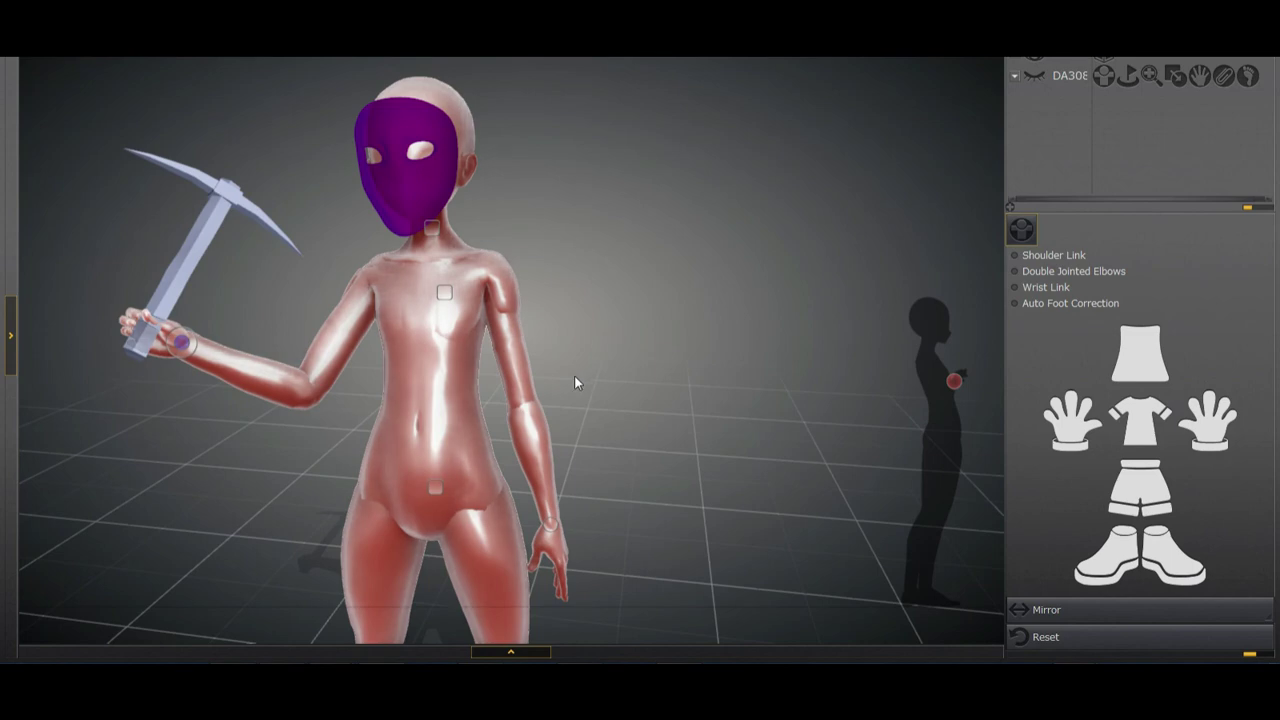
pyautogui.moveTo(163, 451)
pyautogui.mouseDown()
pyautogui.moveTo(423, 429)
pyautogui.moveTo(237, 443)
pyautogui.moveTo(158, 468)
pyautogui.moveTo(328, 334)
pyautogui.moveTo(258, 466)
pyautogui.moveTo(390, 442)
pyautogui.mouseUp()
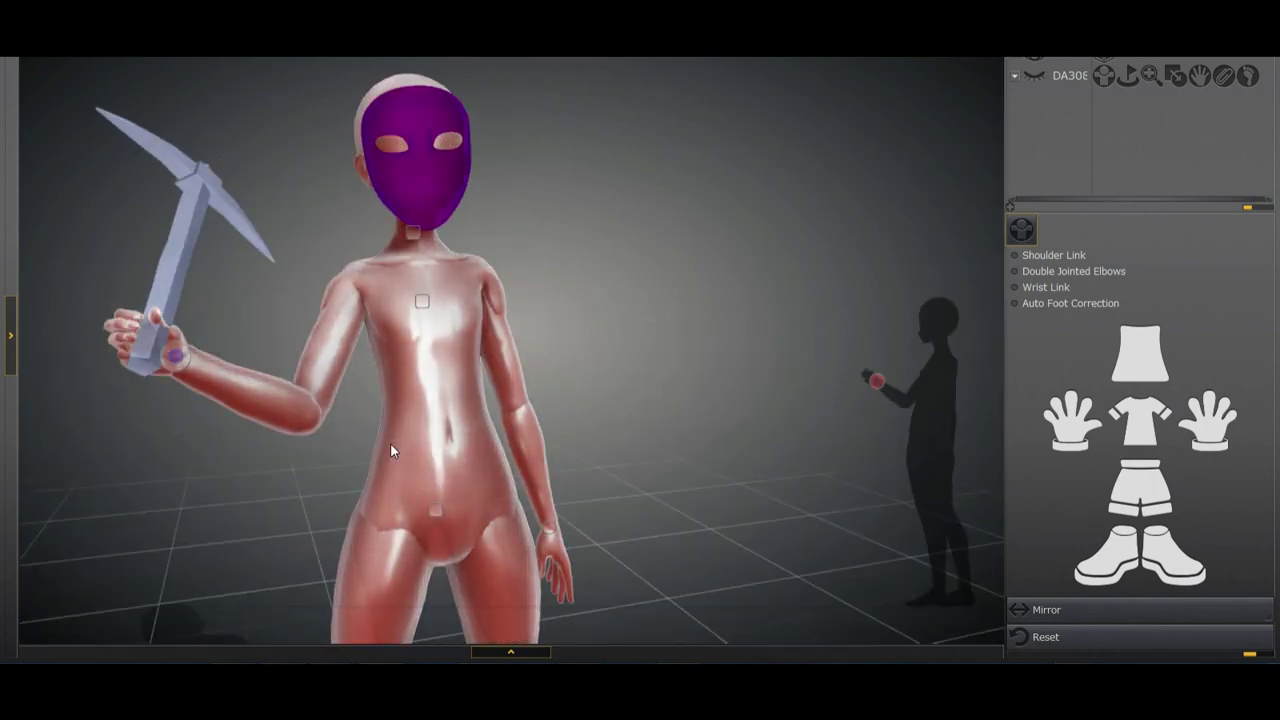
pyautogui.moveTo(562, 323)
pyautogui.mouseDown()
pyautogui.moveTo(726, 329)
pyautogui.moveTo(546, 343)
pyautogui.moveTo(531, 331)
pyautogui.mouseUp()
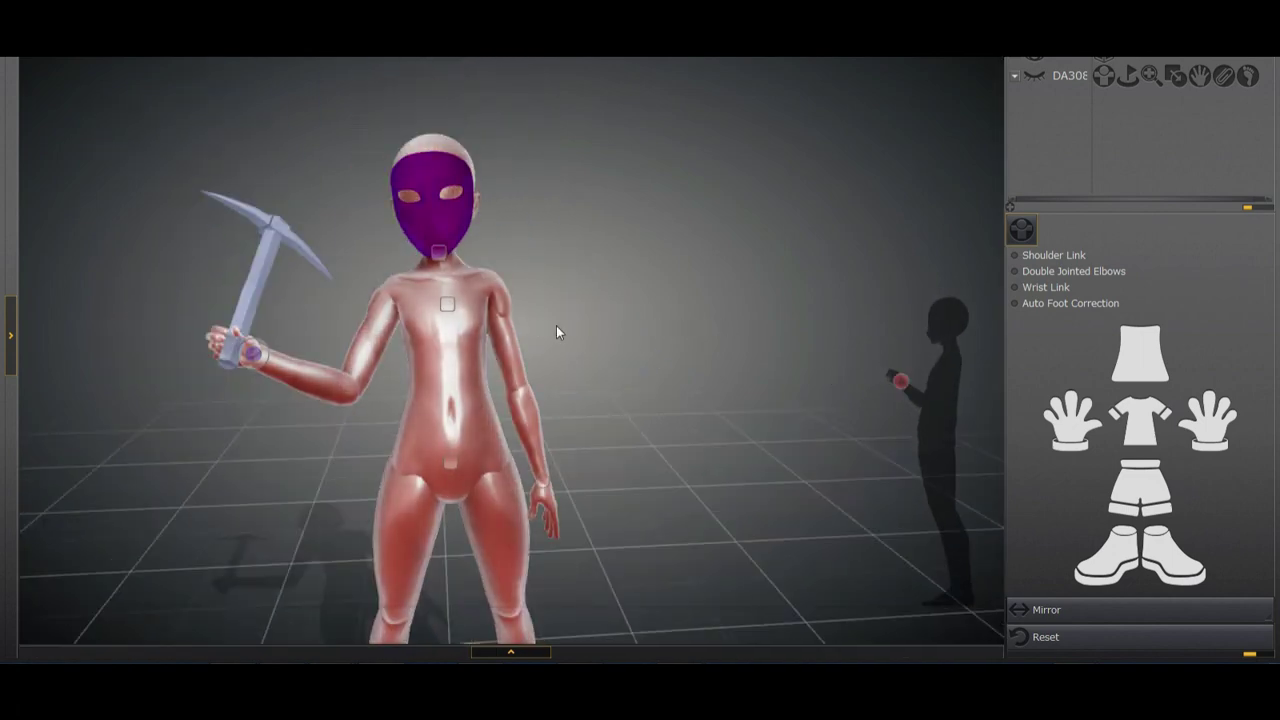
pyautogui.moveTo(640, 323)
pyautogui.mouseDown()
pyautogui.moveTo(546, 317)
pyautogui.moveTo(647, 308)
pyautogui.mouseUp()
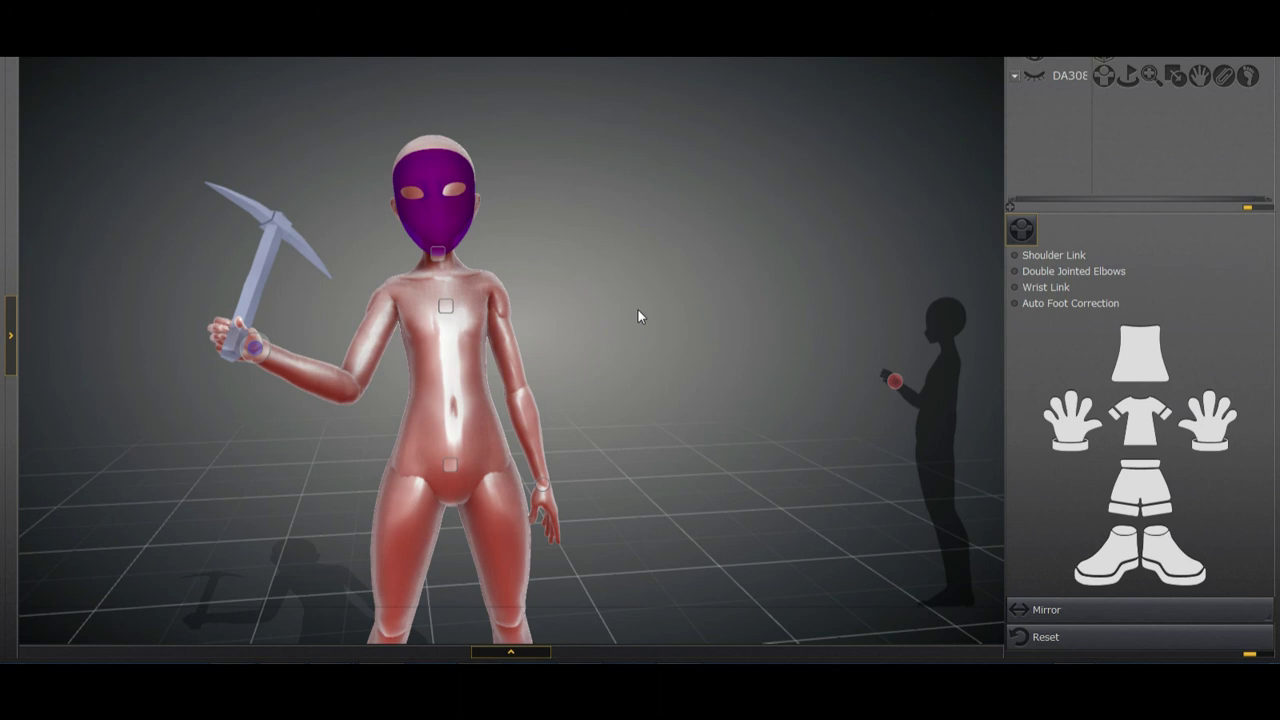
pyautogui.moveTo(332, 441); pyautogui.dragTo(703, 424)
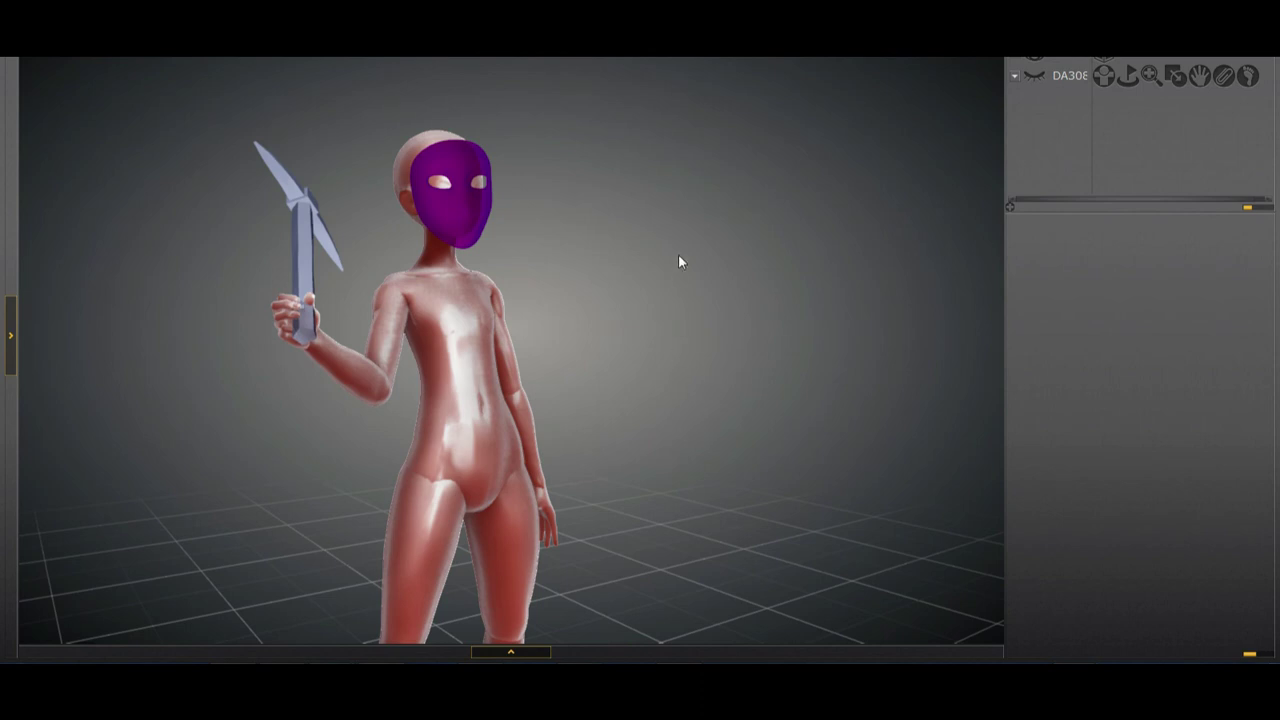
pyautogui.moveTo(793, 405); pyautogui.dragTo(757, 424, button='middle')
pyautogui.moveTo(371, 266)
pyautogui.mouseDown(button='middle')
pyautogui.moveTo(700, 371)
pyautogui.moveTo(379, 420)
pyautogui.moveTo(271, 420)
pyautogui.mouseUp(button='middle')
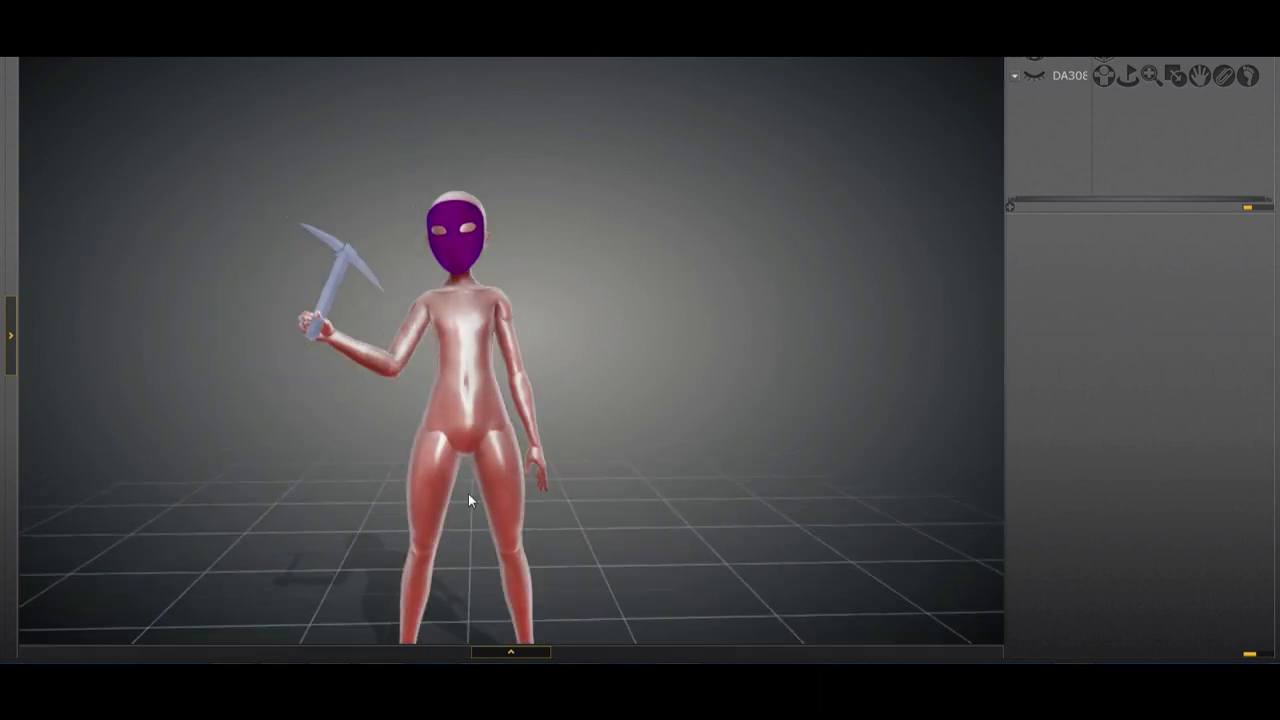